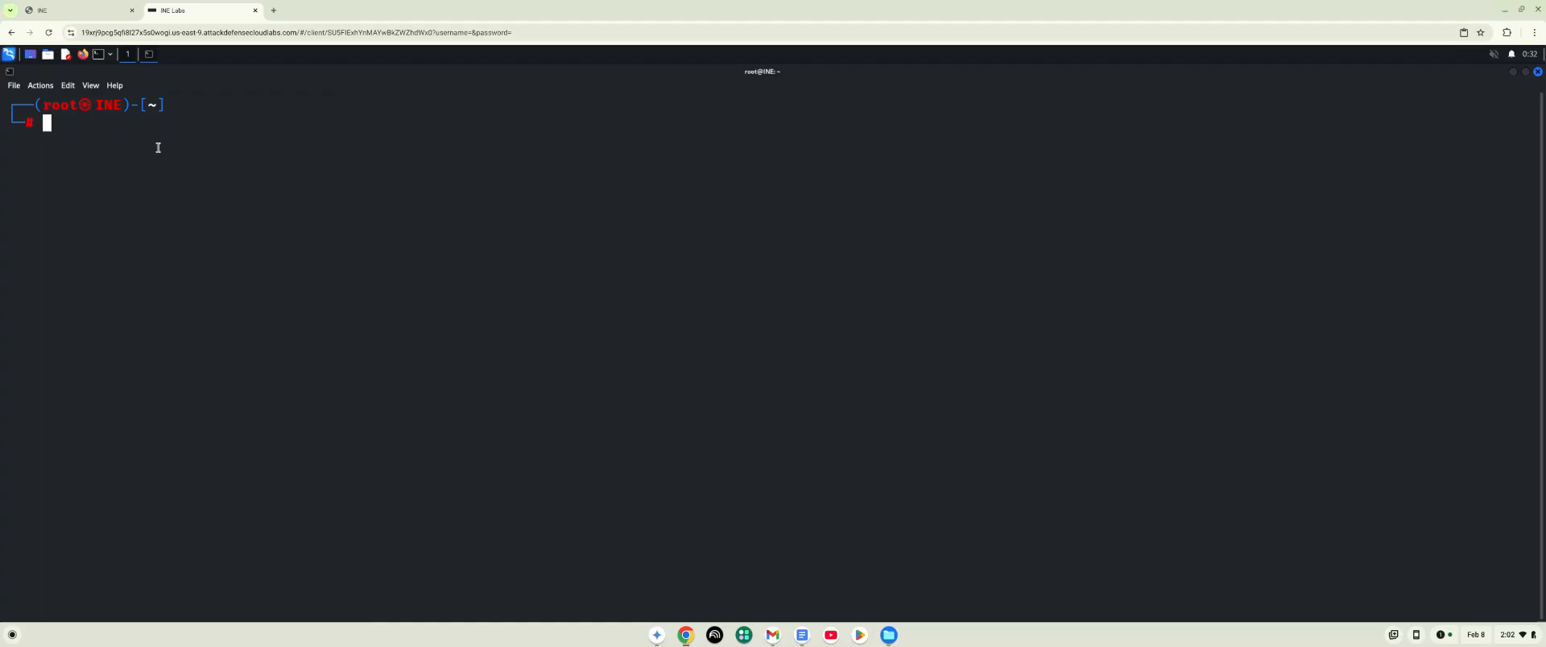
- List the network interfaces with ifconfig and copy the inet address of eth1
{"action": "type", "text": "ifconfig"}
{"action": "key", "text": "Return"}
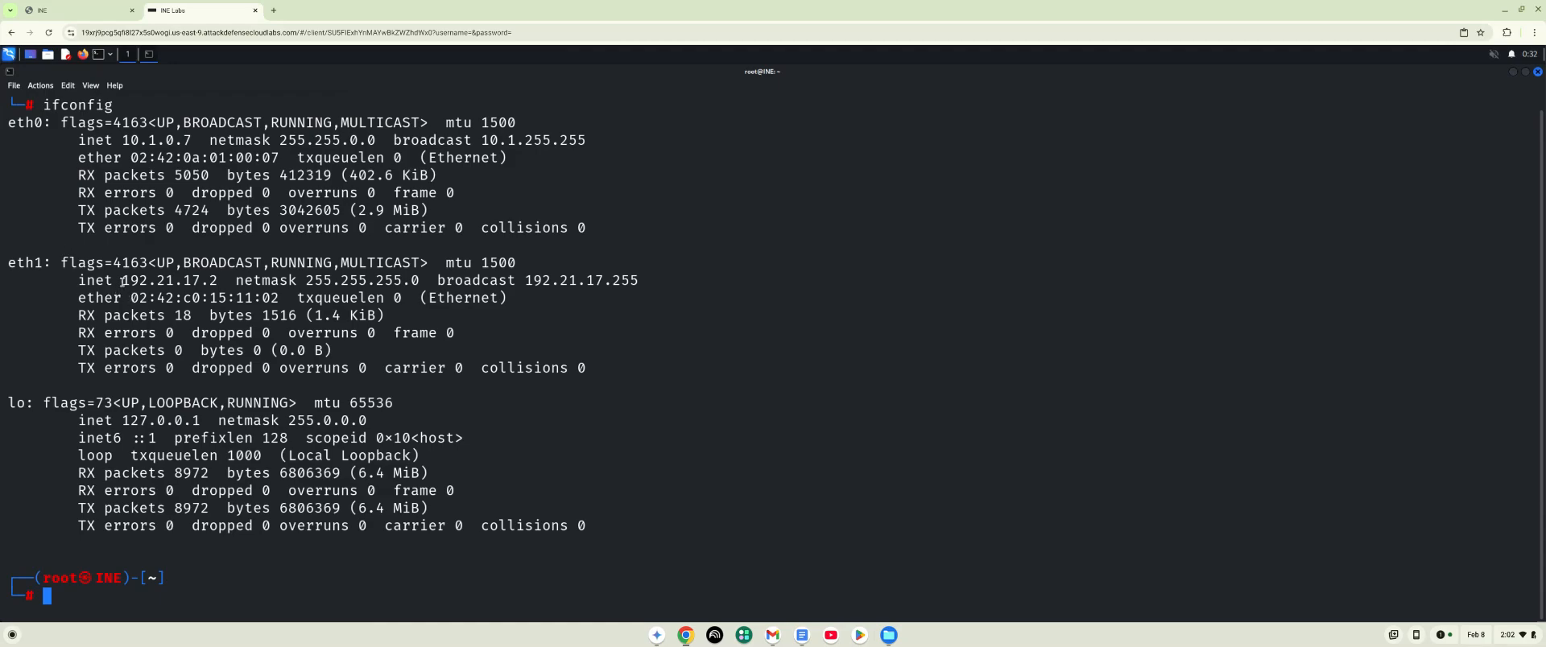
{"action": "left_click_drag", "start_coordinate": [125, 280], "coordinate": [217, 280]}
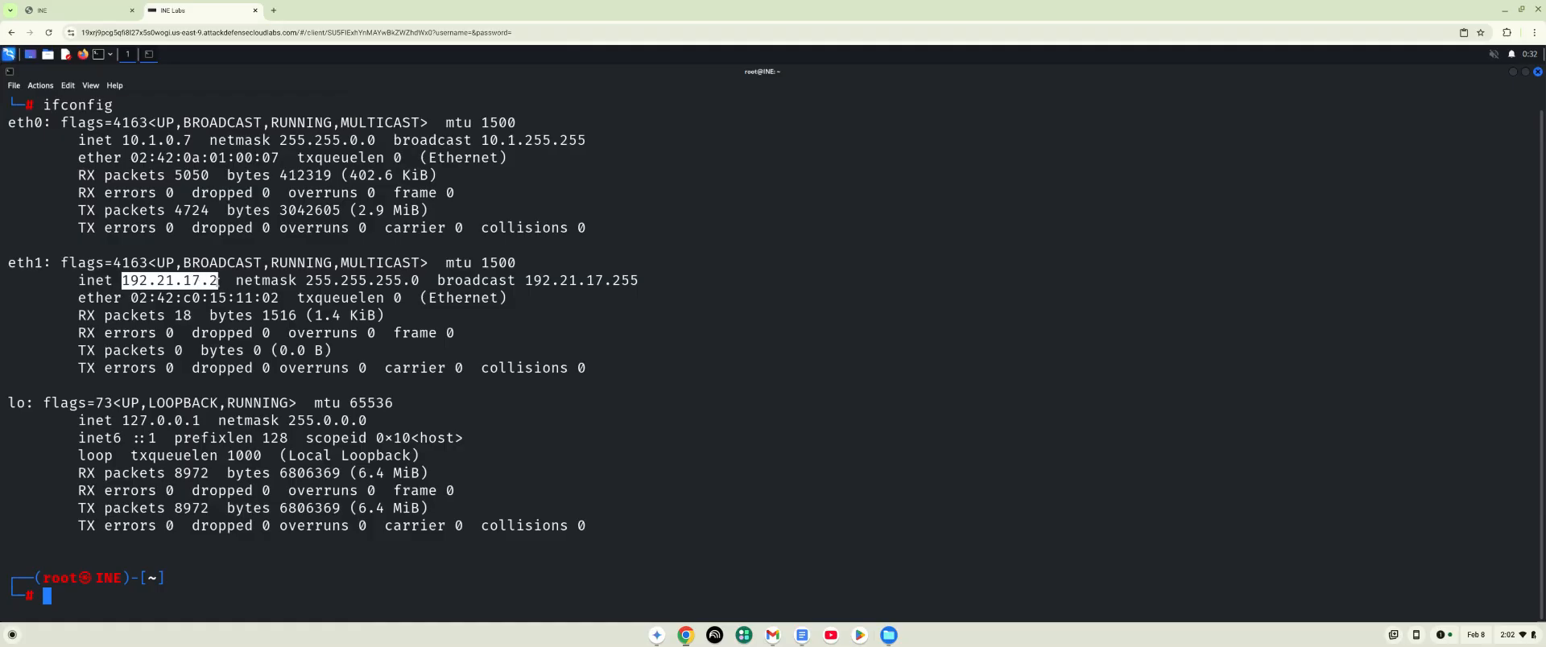
{"action": "right_click", "coordinate": [217, 280]}
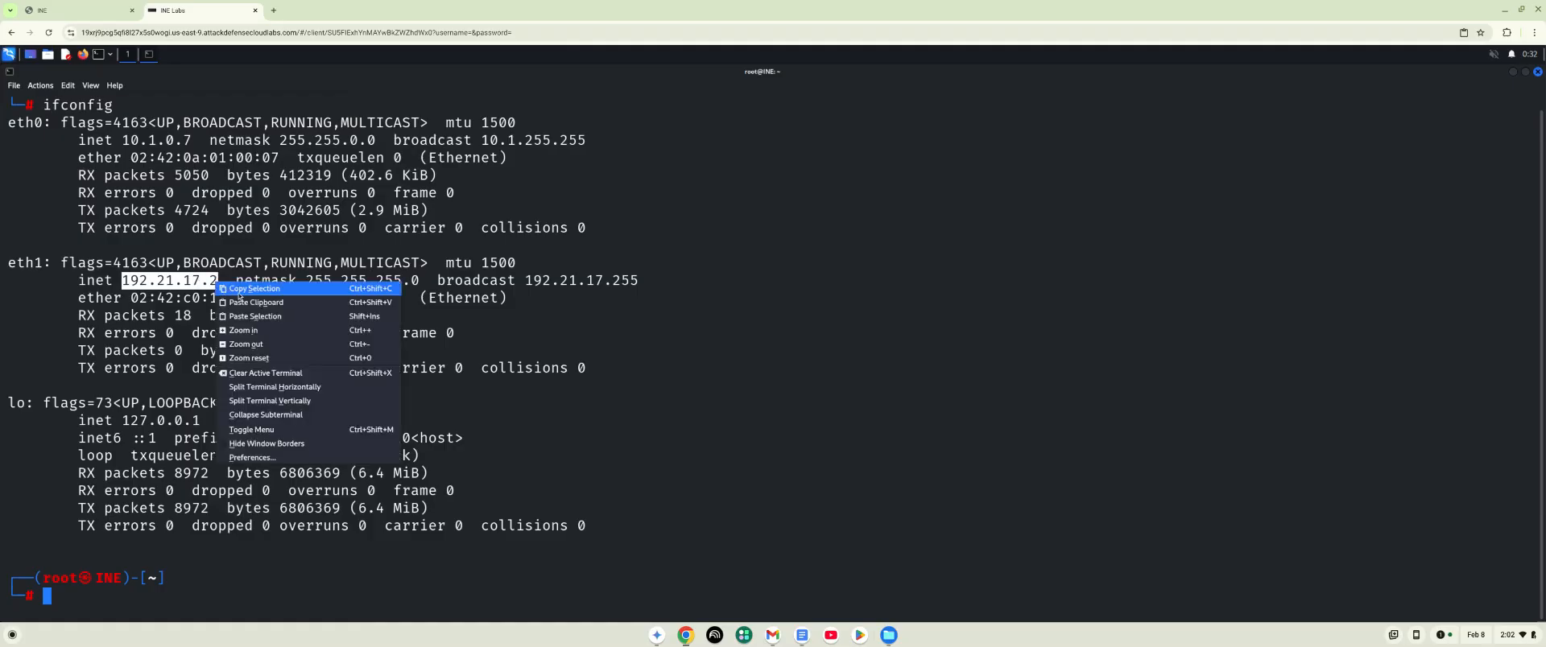
{"action": "left_click", "coordinate": [238, 295]}
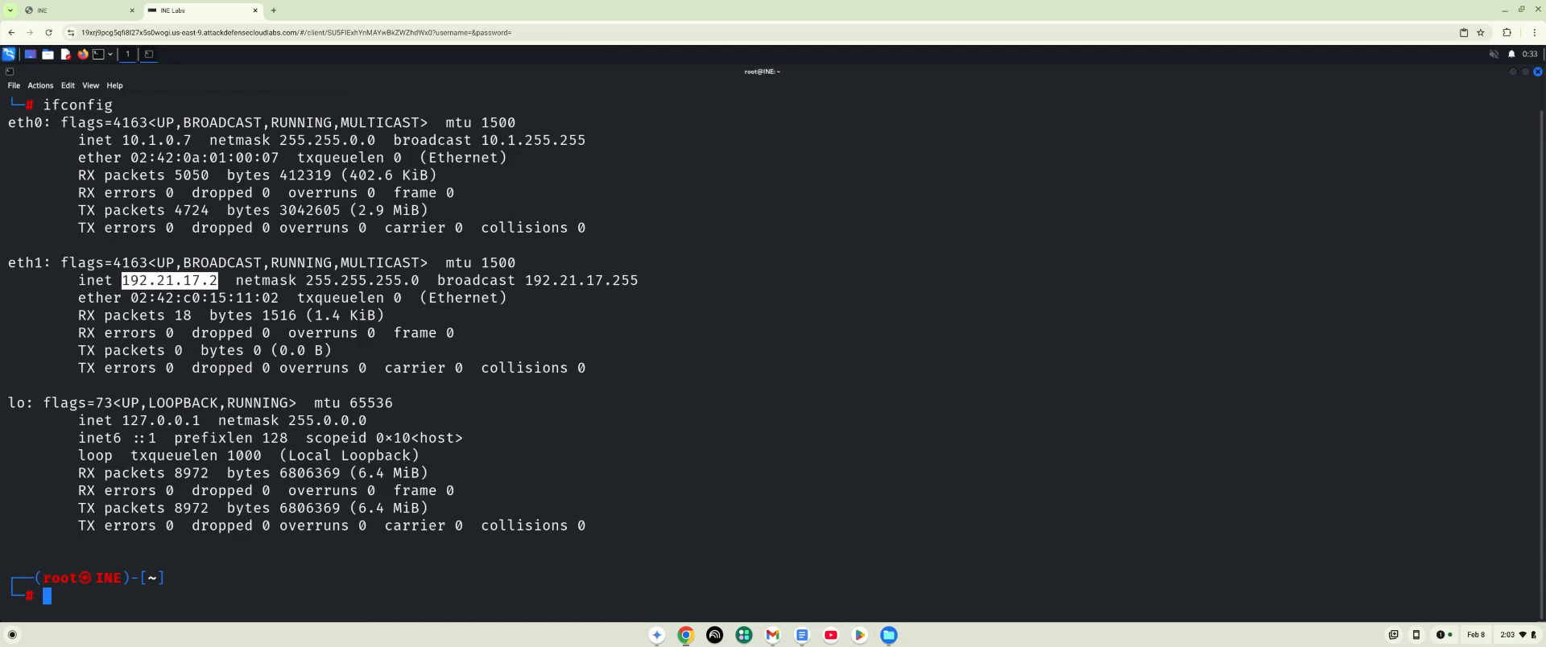
- Sweep the eth1 subnet for live hosts by running fping -a -g 192.21.17.0/24
{"action": "left_click", "coordinate": [113, 602]}
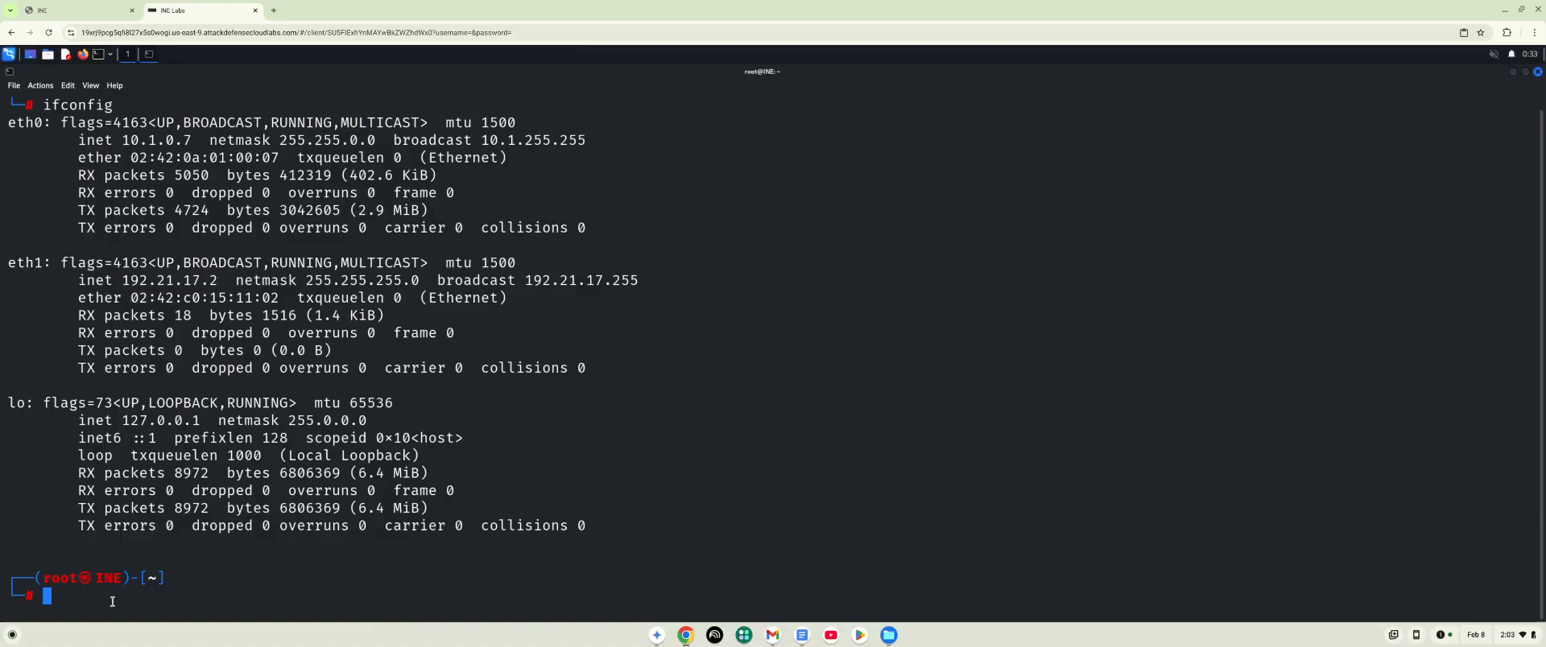
{"action": "type", "text": "fping -a -g"}
{"action": "right_click", "coordinate": [186, 604]}
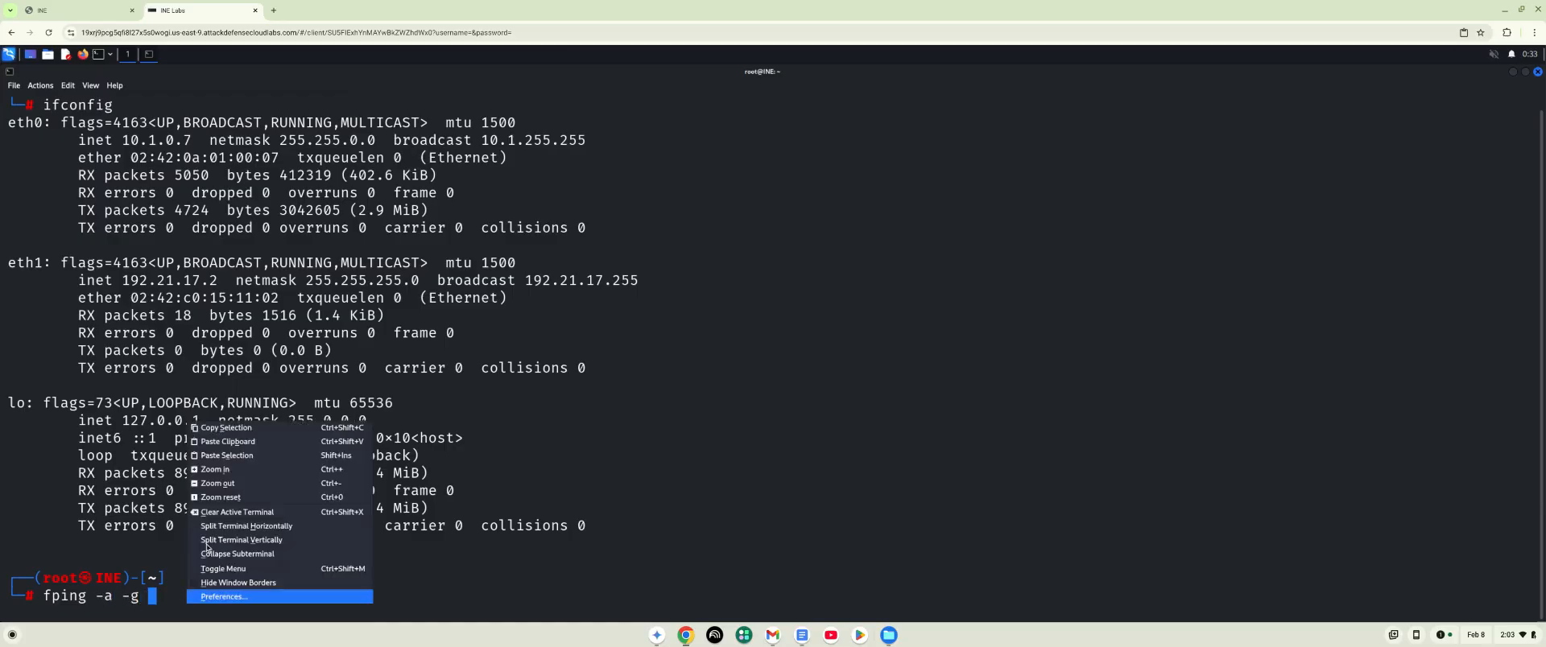
{"action": "left_click", "coordinate": [218, 443]}
{"action": "key", "text": "Right"}
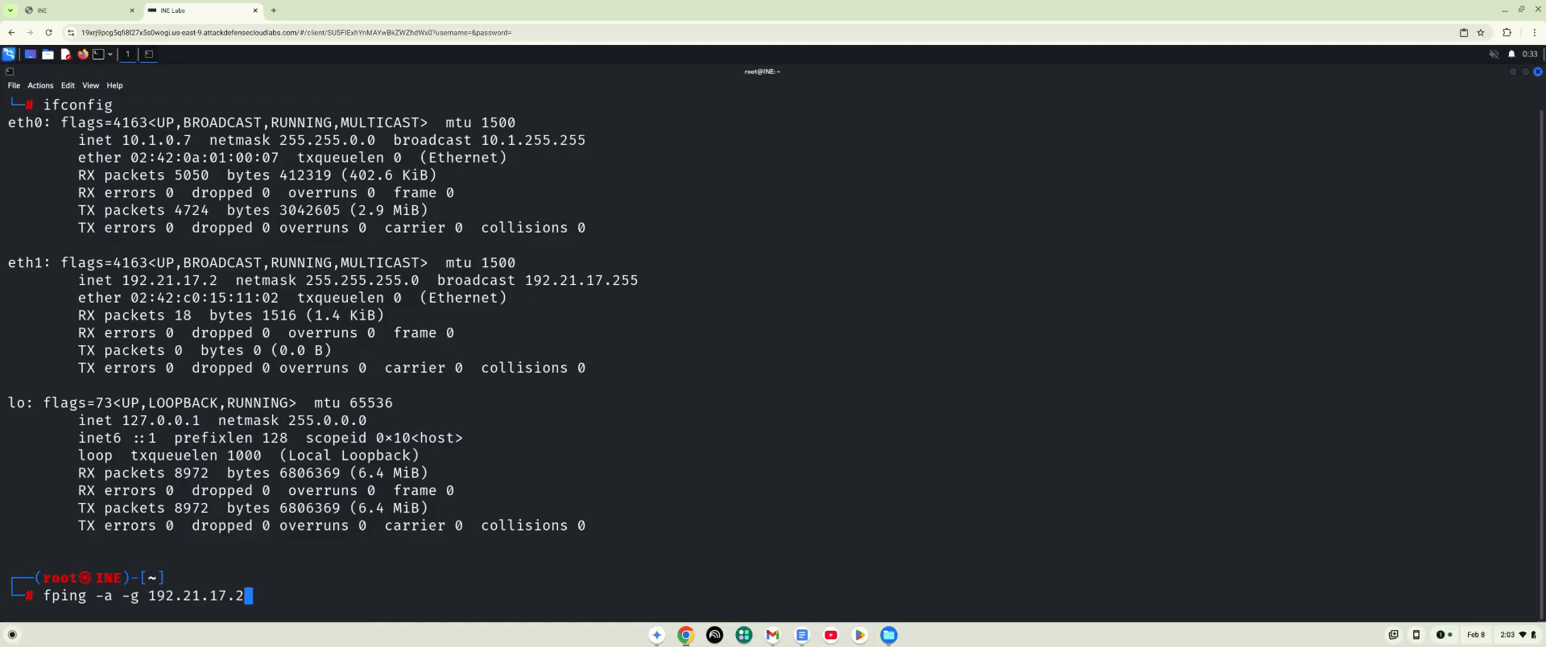
{"action": "key", "text": "BackSpace"}
{"action": "type", "text": "0/24"}
{"action": "key", "text": "Return"}
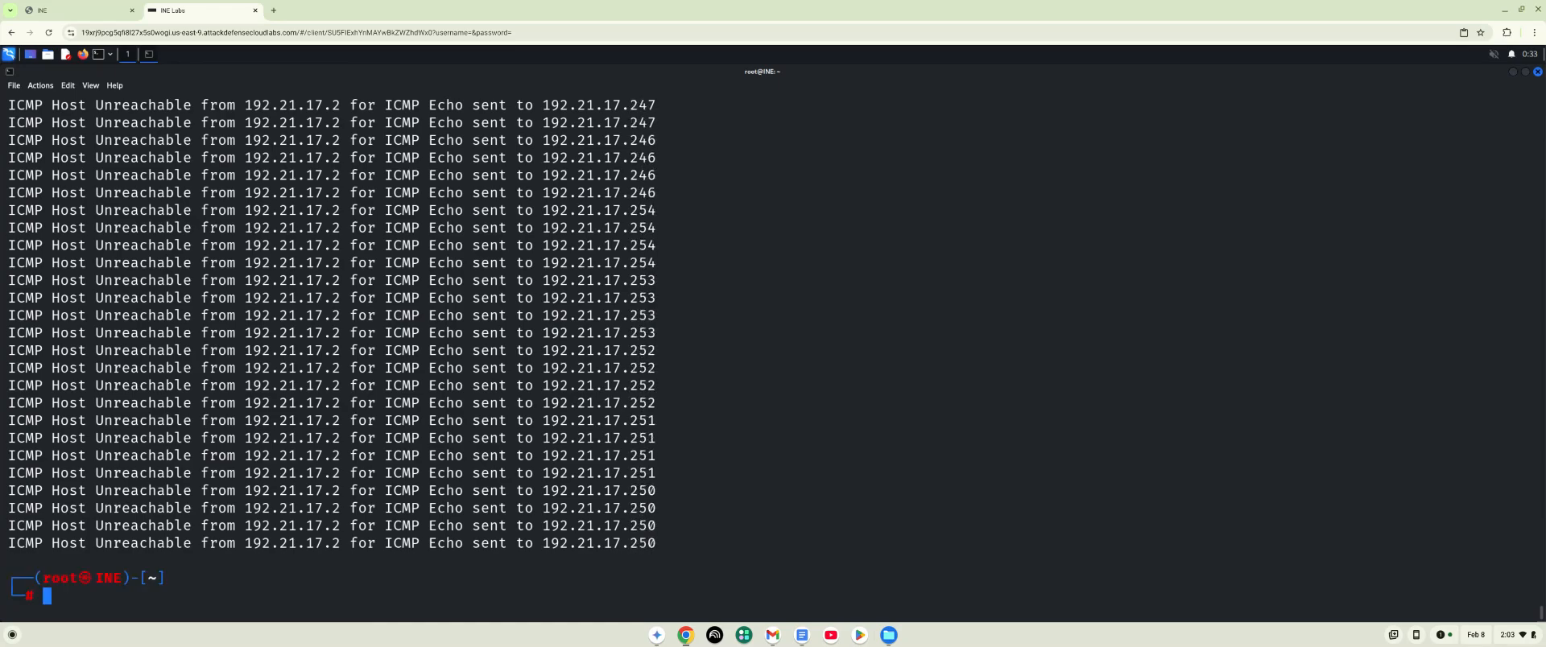
- Open Firefox, load the site at 192.21.17.3 and maximize the browser window
{"action": "left_click", "coordinate": [83, 55]}
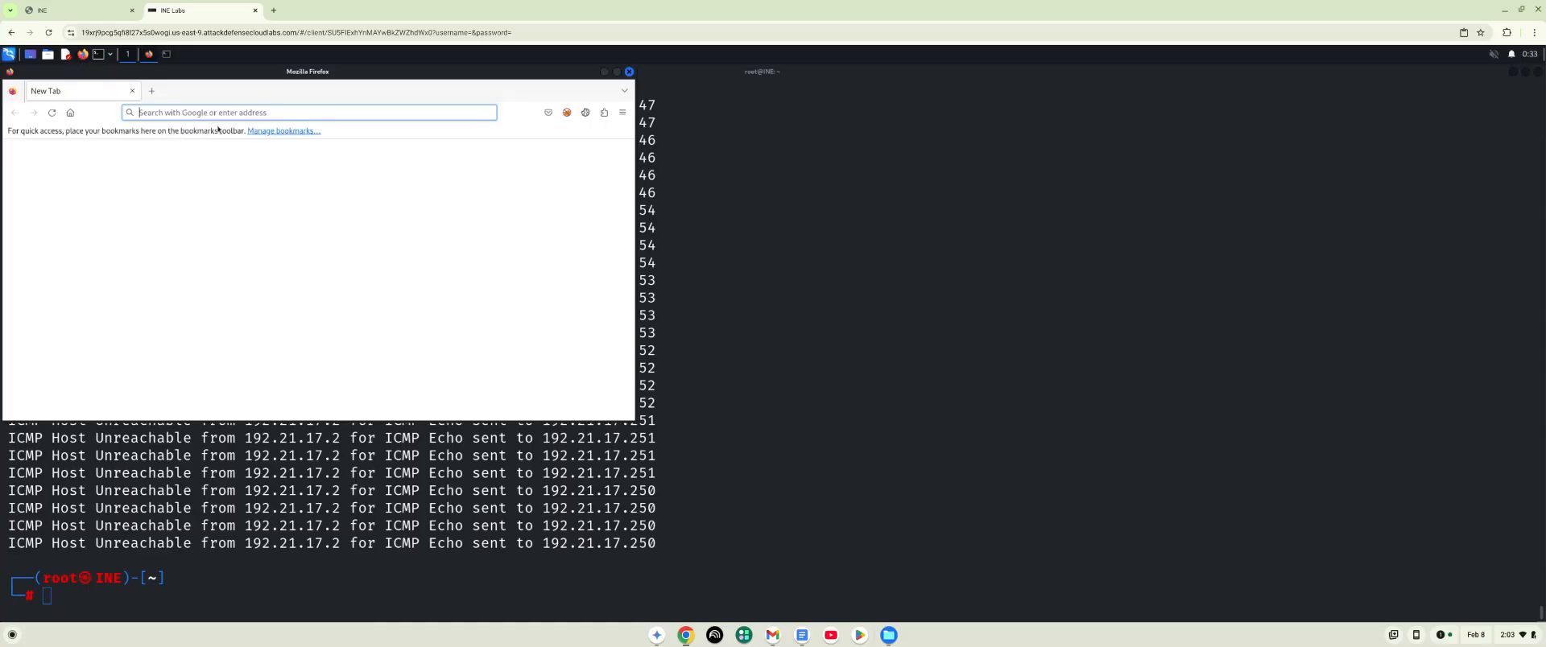
{"action": "left_click", "coordinate": [223, 114]}
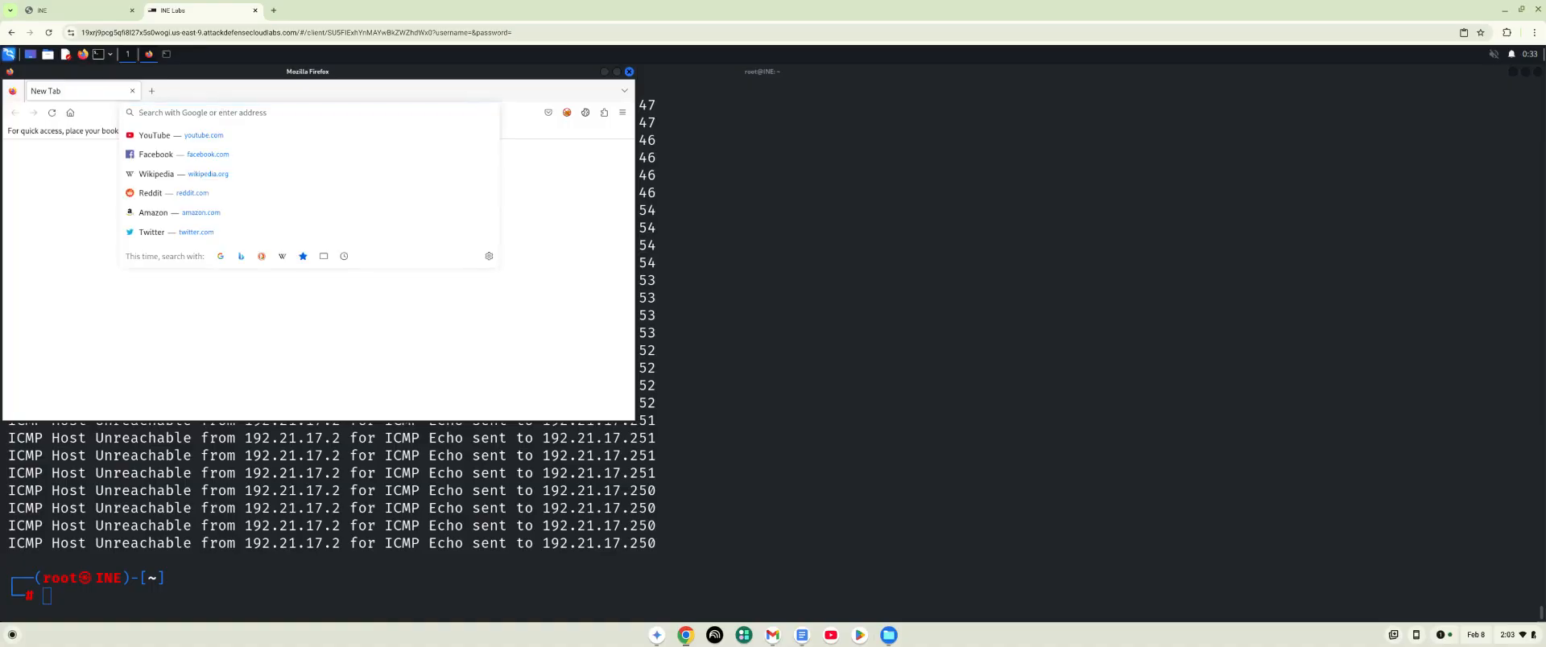
{"action": "type", "text": "192.21.17.2"}
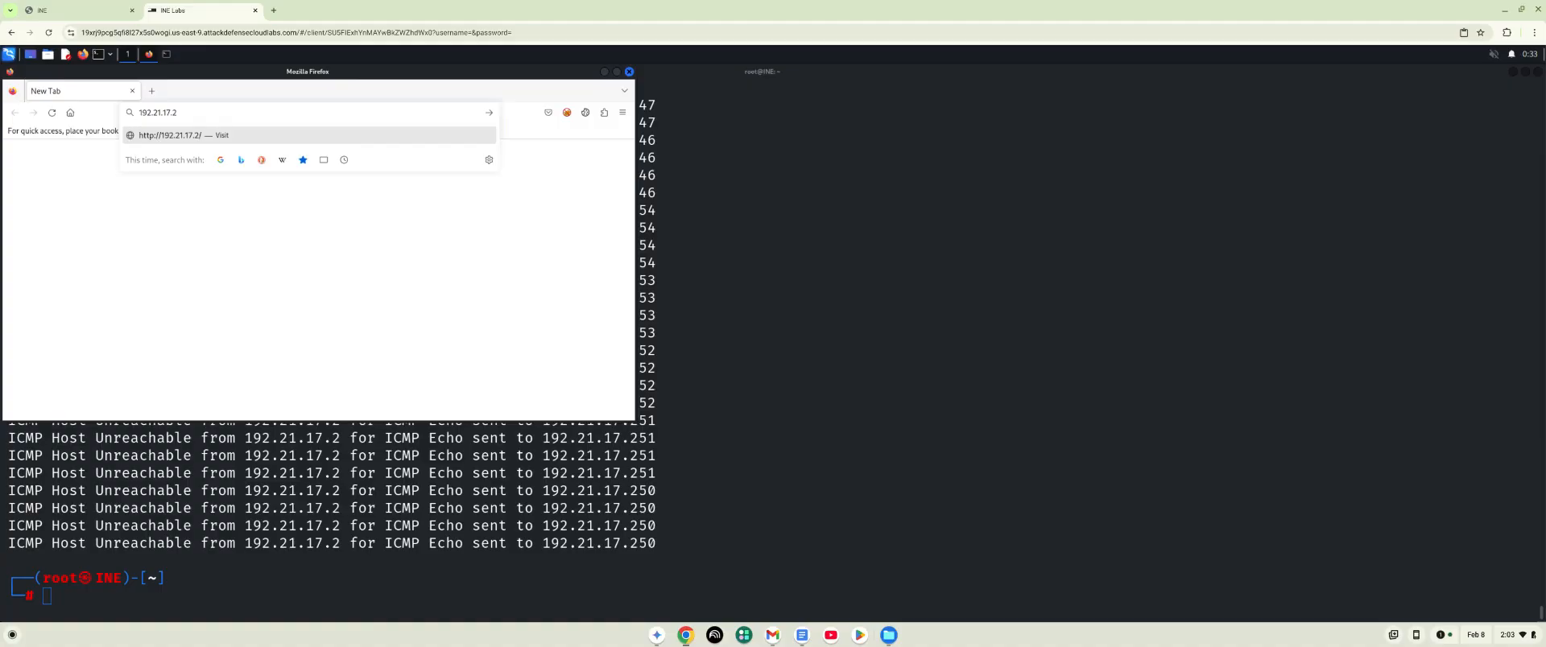
{"action": "key", "text": "BackSpace"}
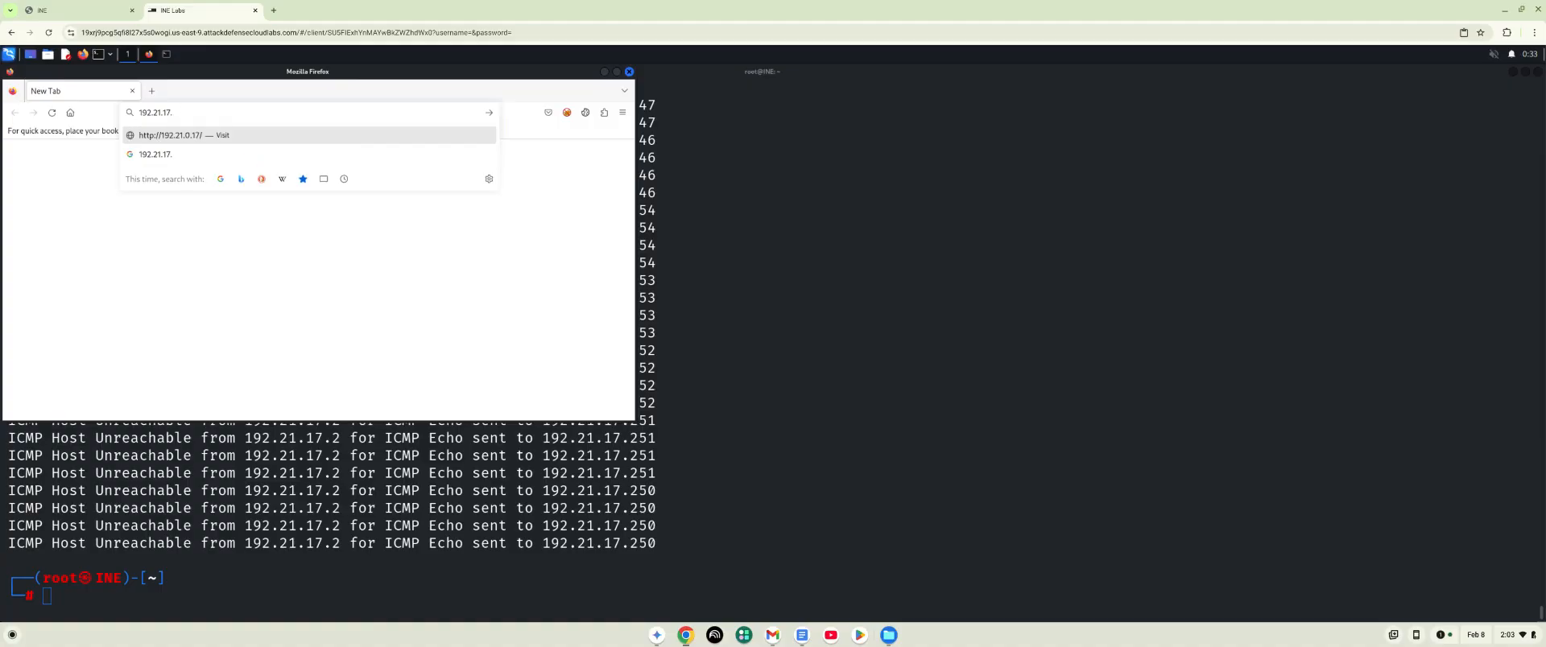
{"action": "type", "text": "3"}
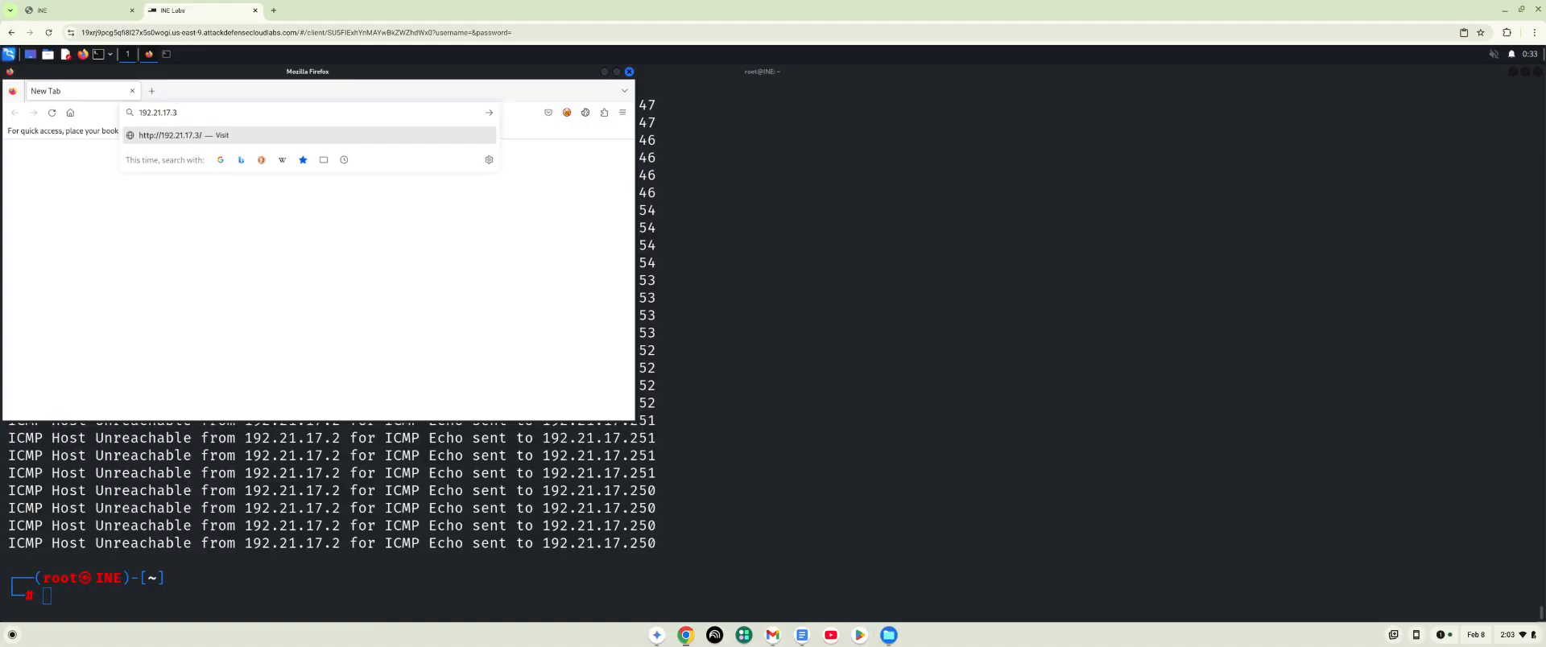
{"action": "key", "text": "Return"}
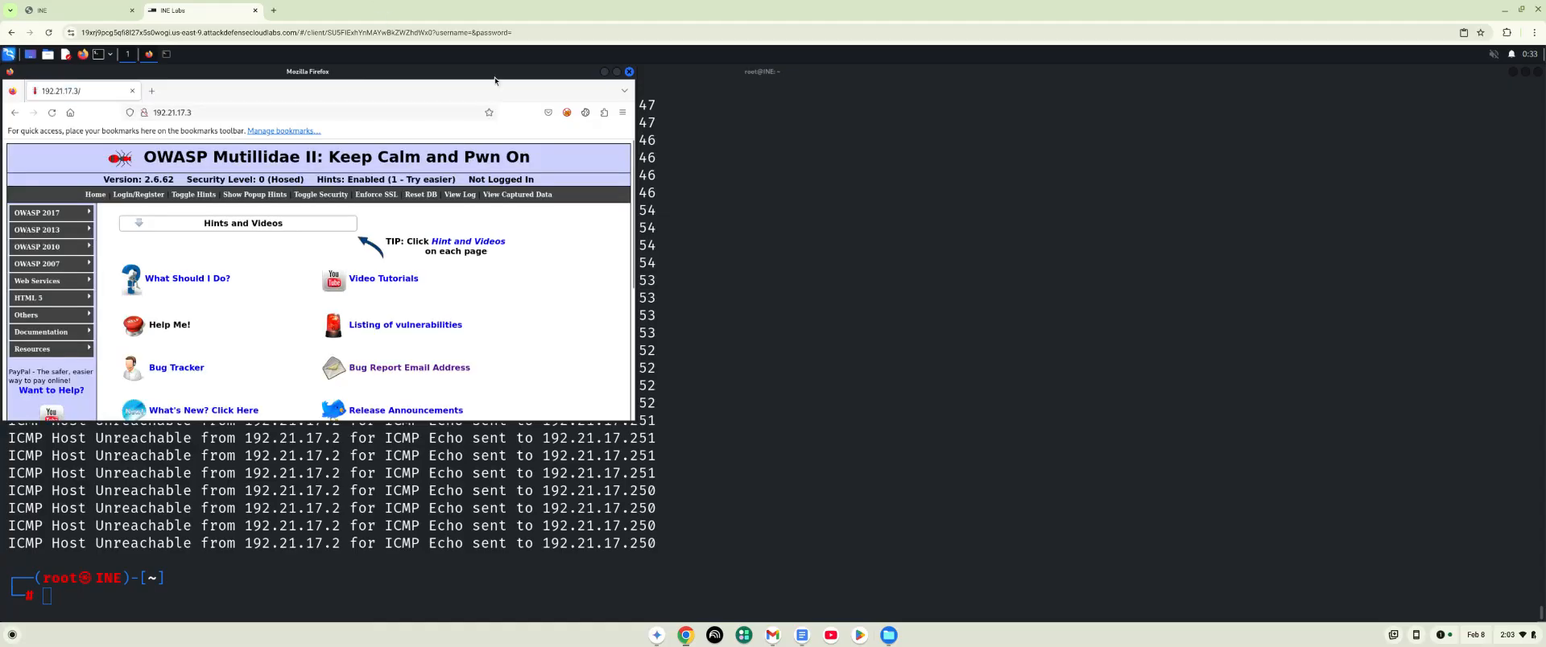
{"action": "left_click", "coordinate": [617, 71]}
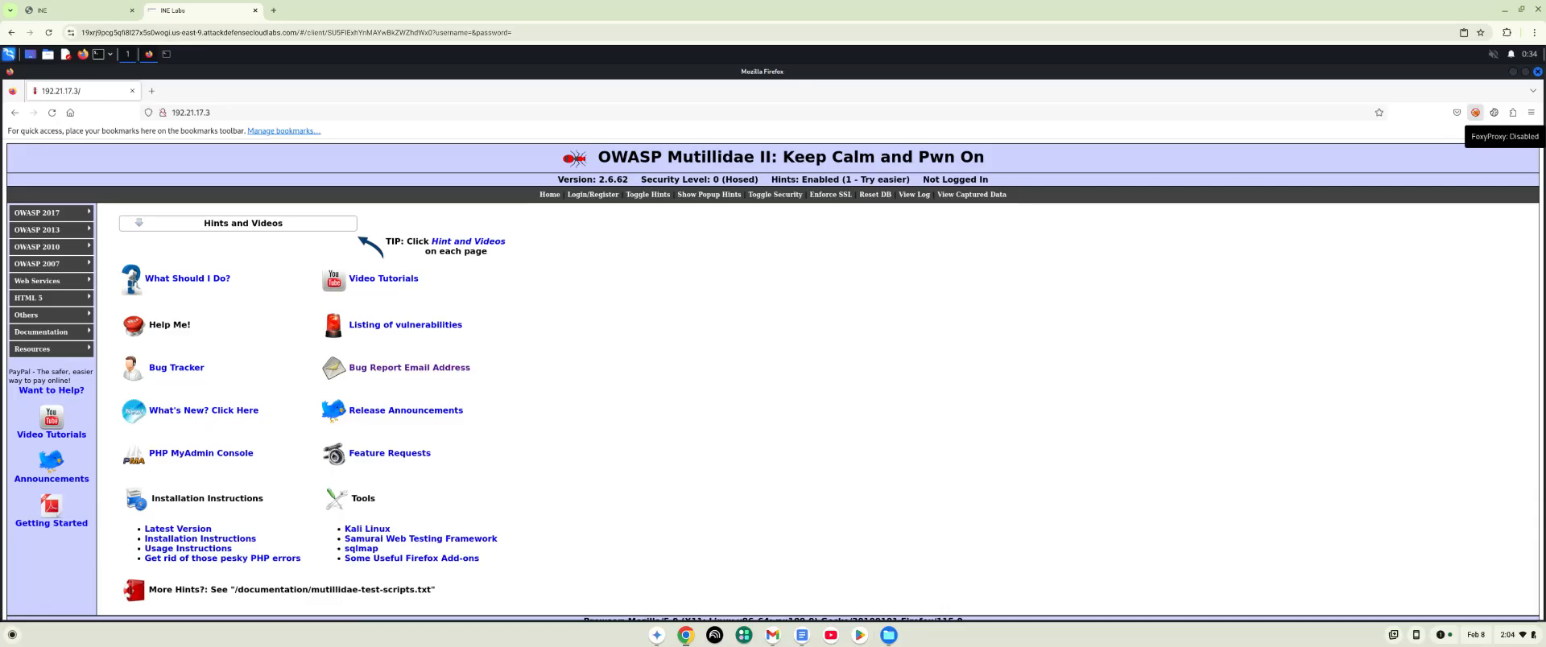
- Switch FoxyProxy to the Burp Suite proxy and close its popup
{"action": "left_click", "coordinate": [1475, 113]}
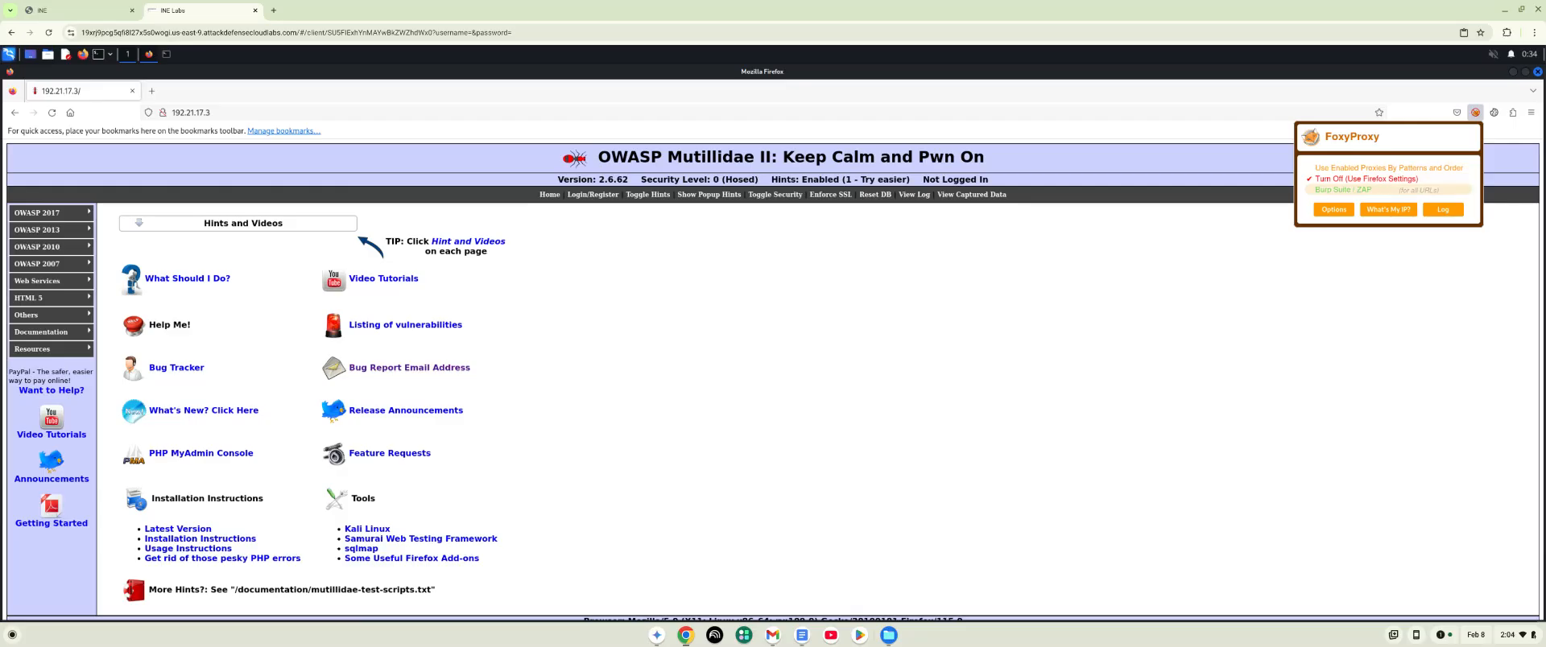
{"action": "left_click", "coordinate": [1364, 191]}
{"action": "left_click", "coordinate": [1167, 287]}
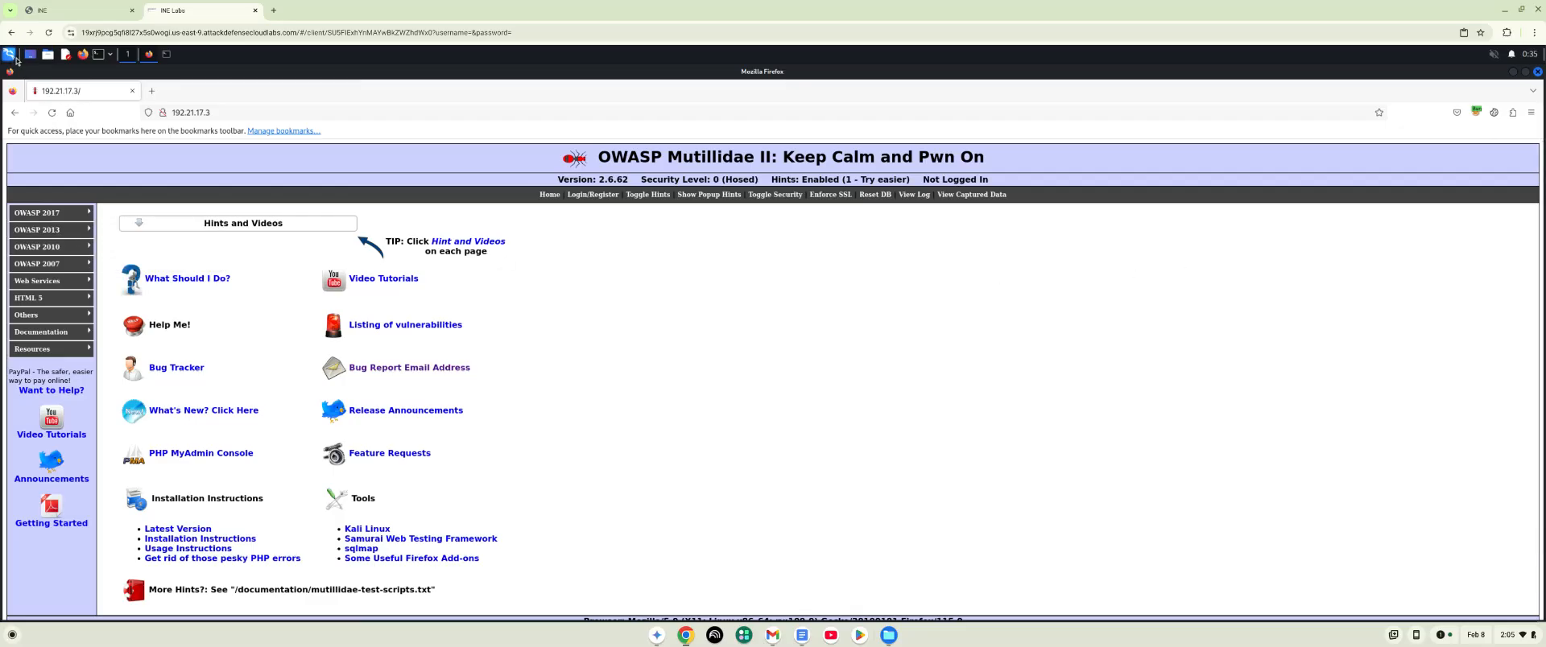
- Launch Burp Suite with a temporary project in memory and maximize its window
{"action": "left_click", "coordinate": [9, 54]}
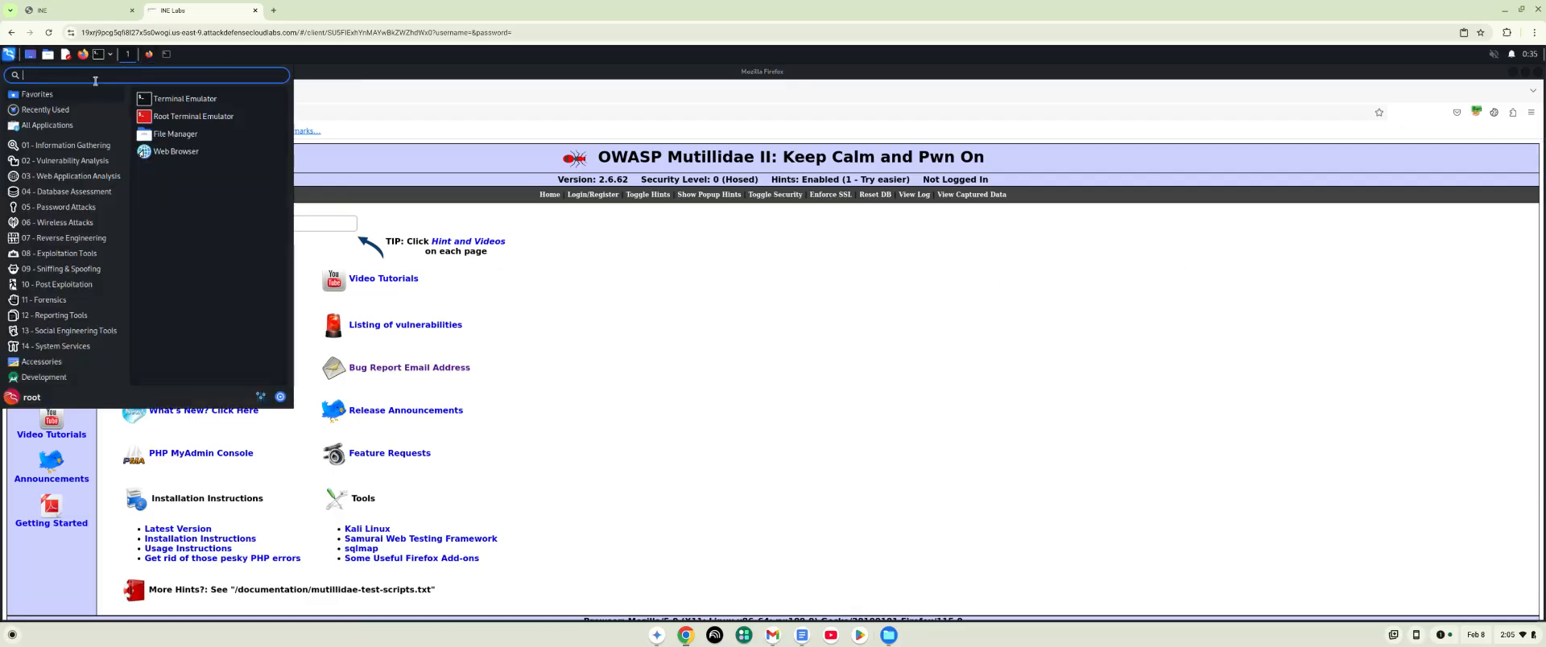
{"action": "type", "text": "Buru"}
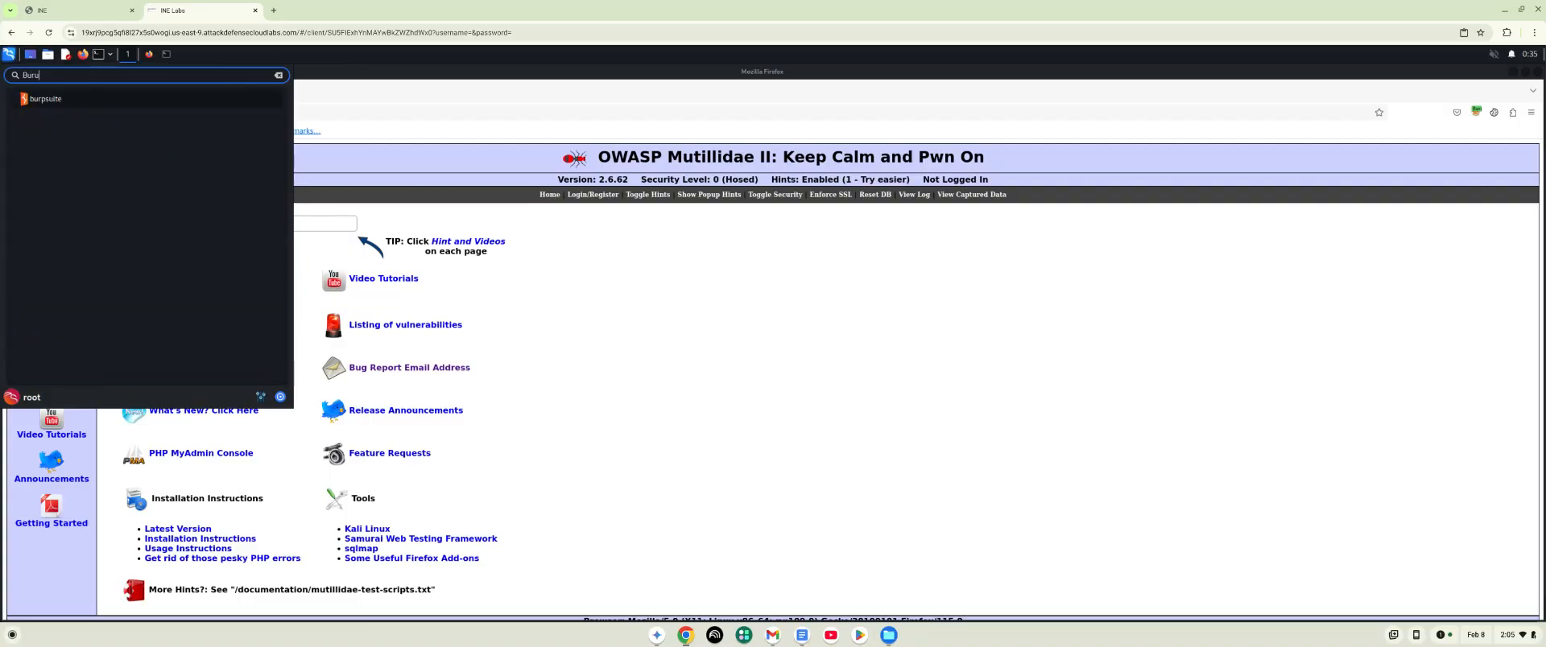
{"action": "type", "text": "b"}
{"action": "key", "text": "BackSpace"}
{"action": "left_click", "coordinate": [72, 100]}
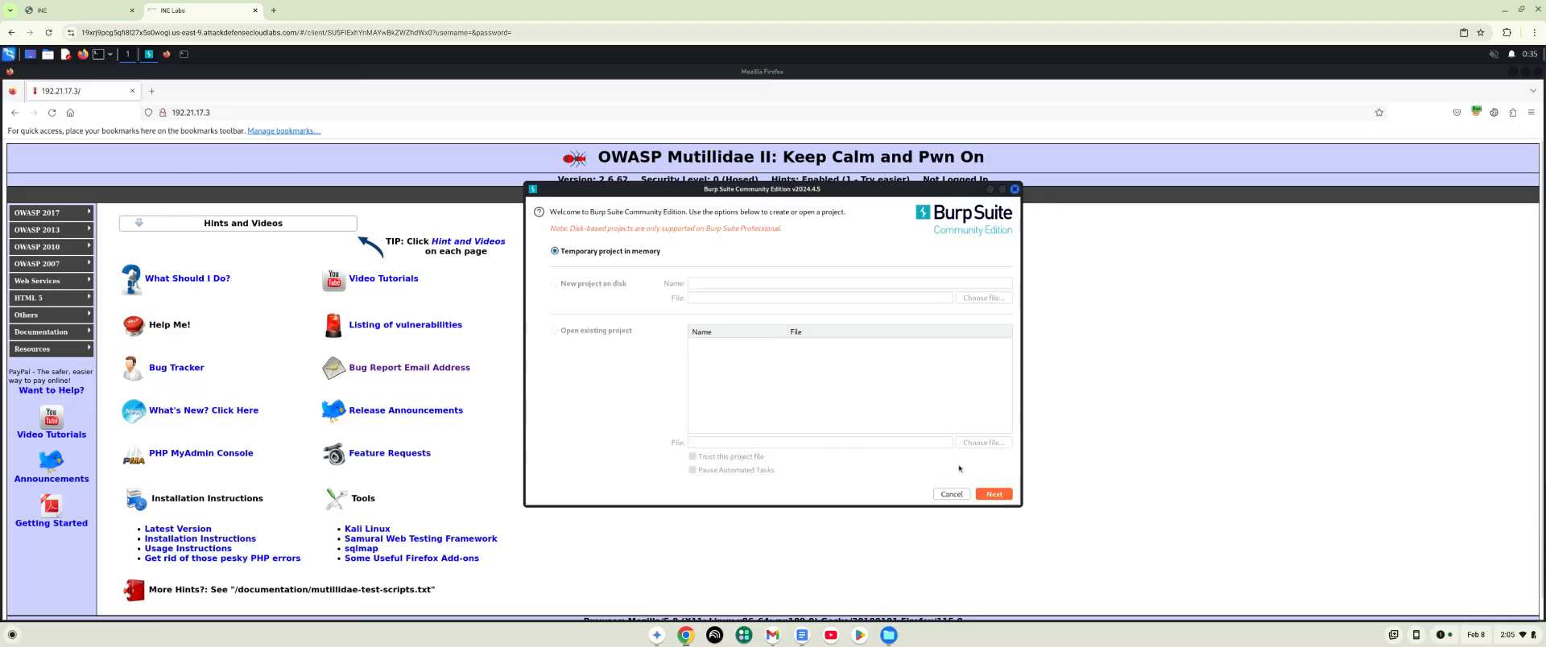
{"action": "left_click", "coordinate": [996, 496]}
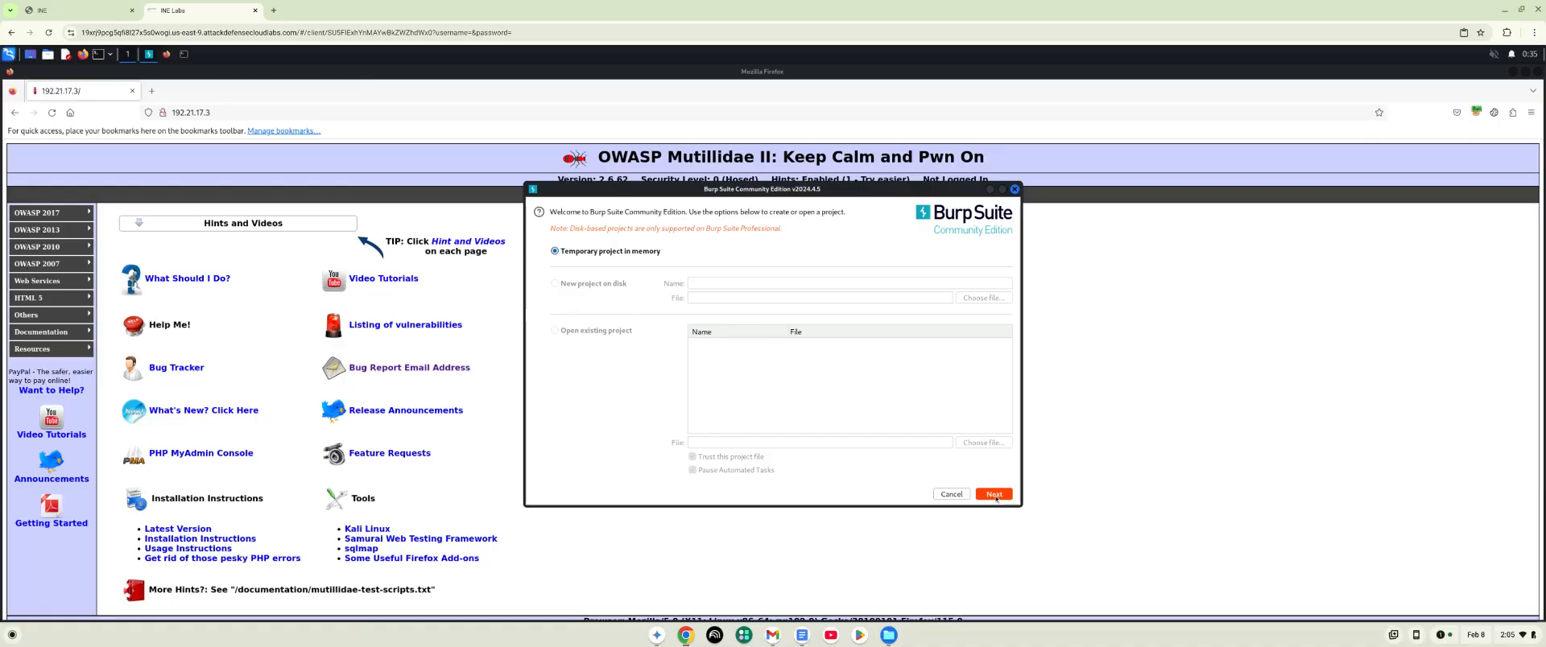
{"action": "left_click", "coordinate": [996, 497]}
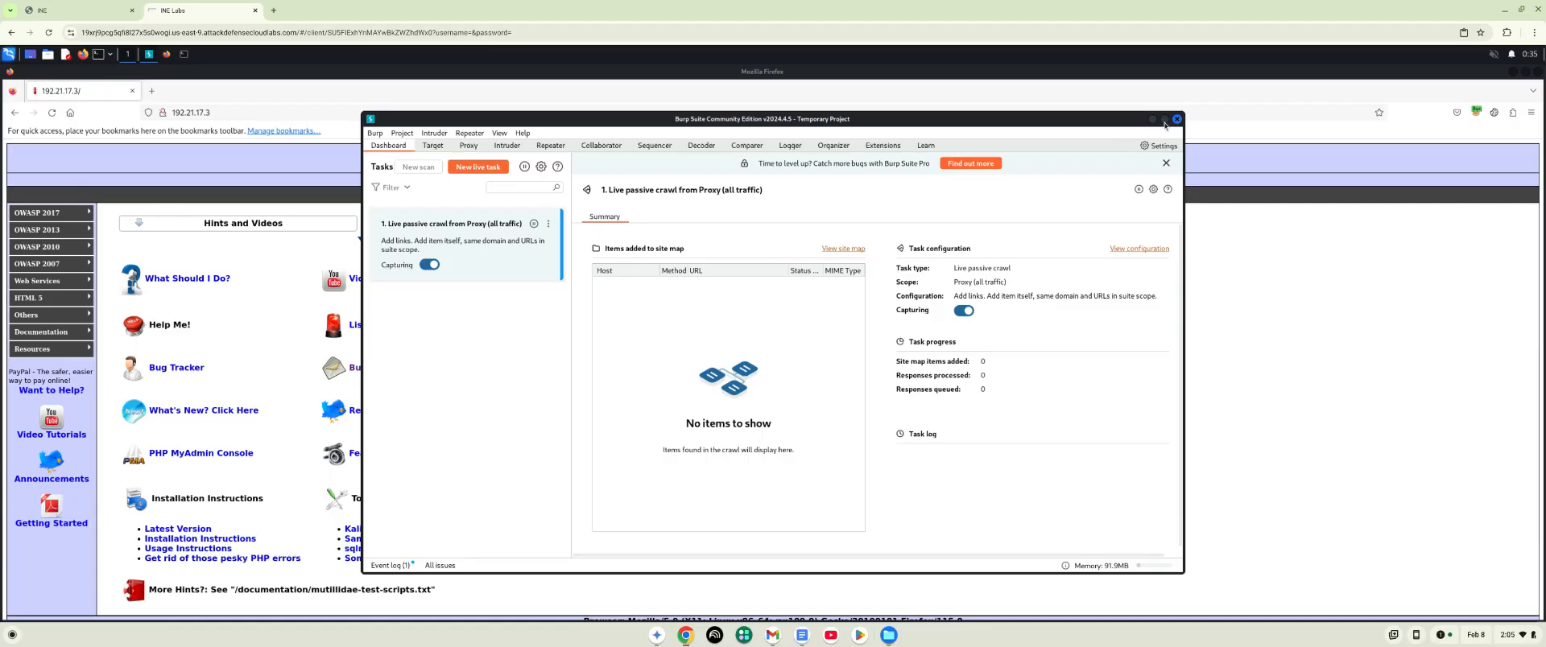
{"action": "left_click", "coordinate": [1164, 120]}
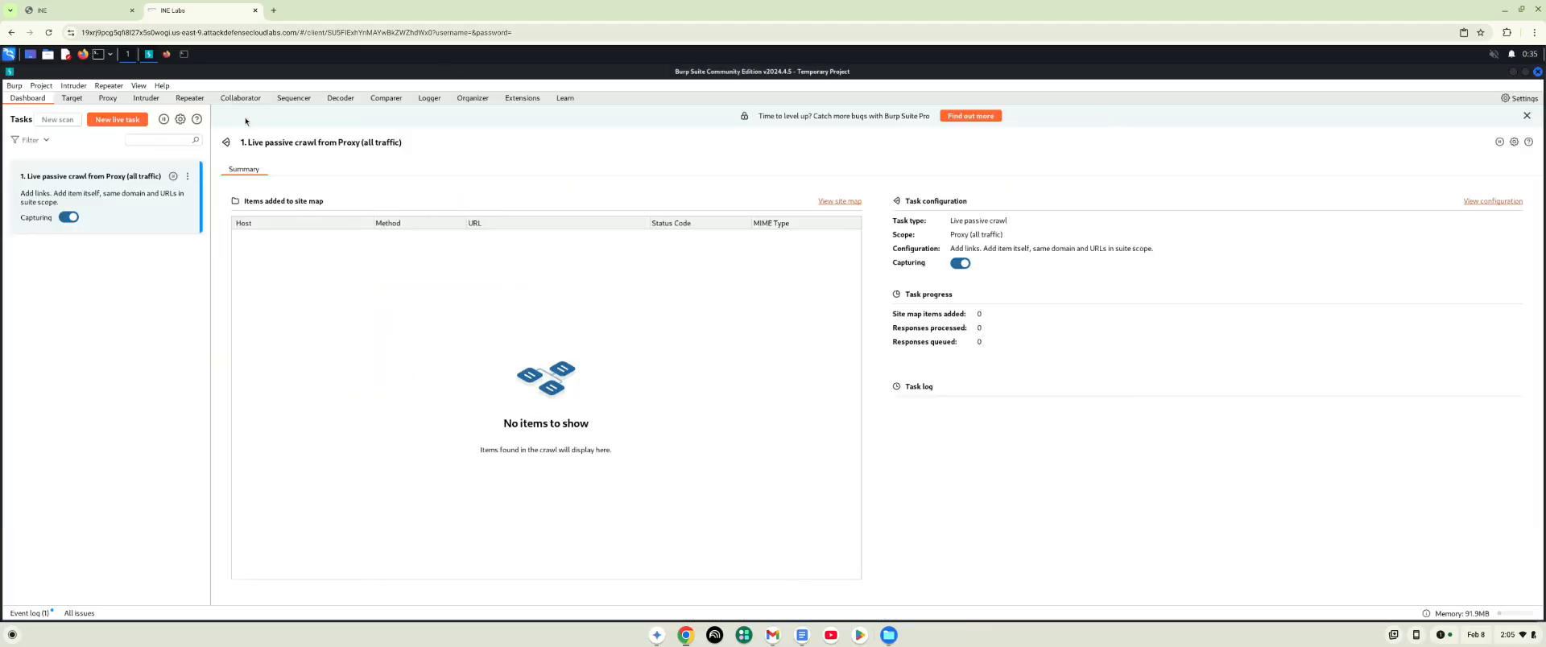
- Turn off request interception in the Burp Suite proxy and return to the target site map
{"action": "left_click", "coordinate": [73, 99]}
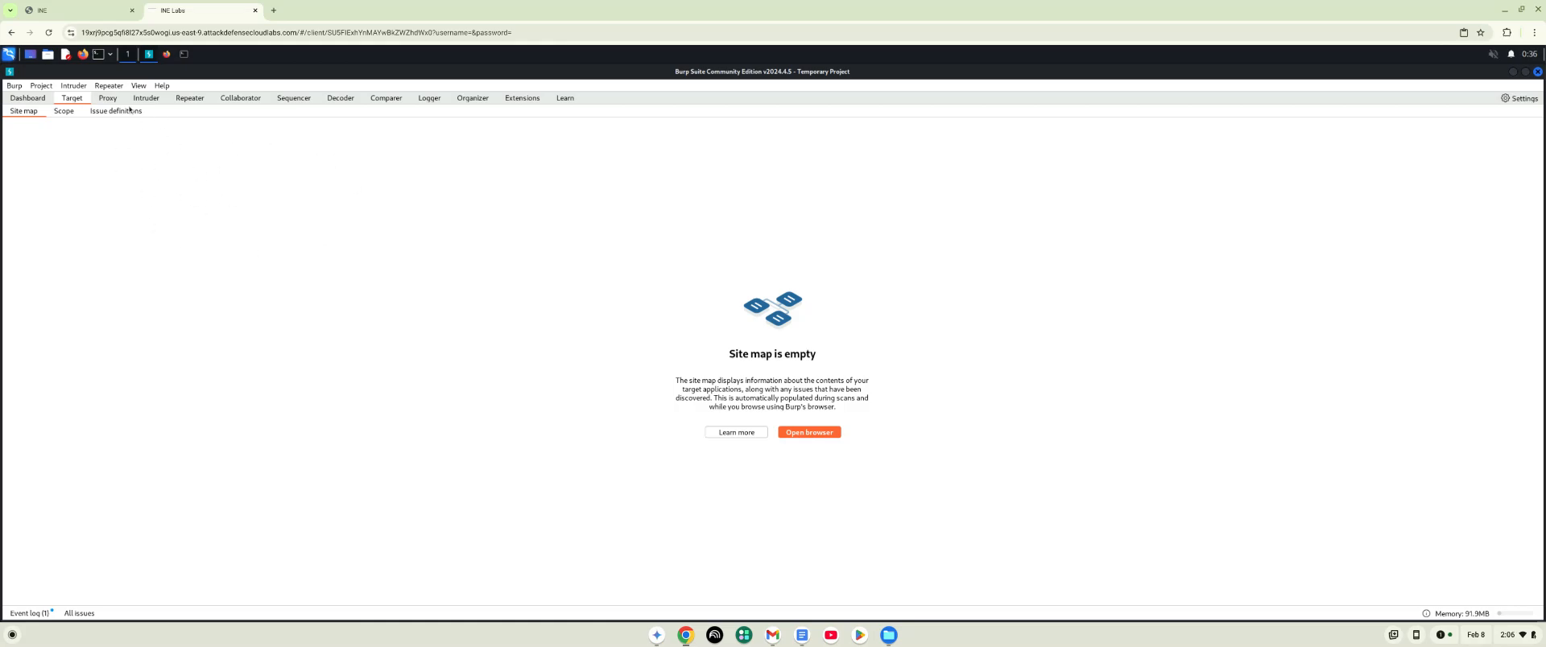
{"action": "left_click", "coordinate": [108, 99]}
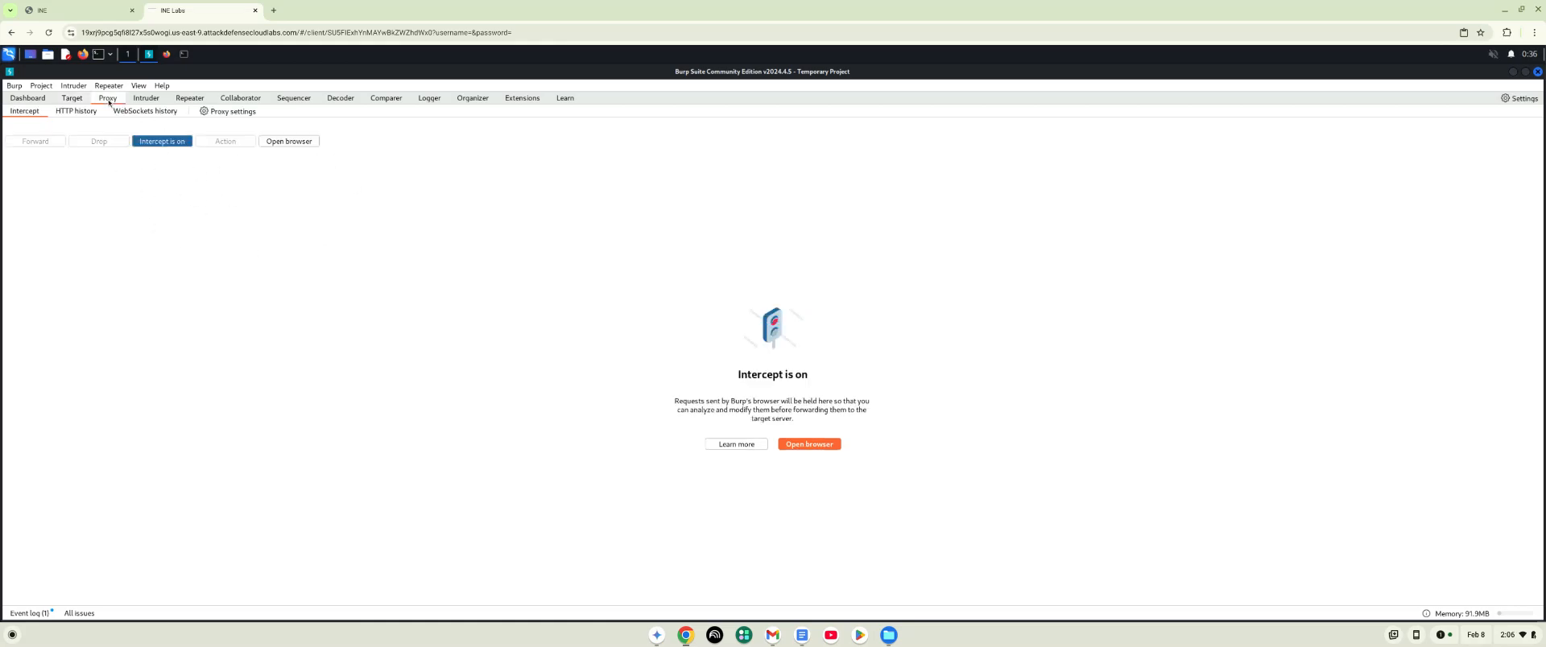
{"action": "left_click", "coordinate": [163, 142]}
{"action": "left_click", "coordinate": [74, 99]}
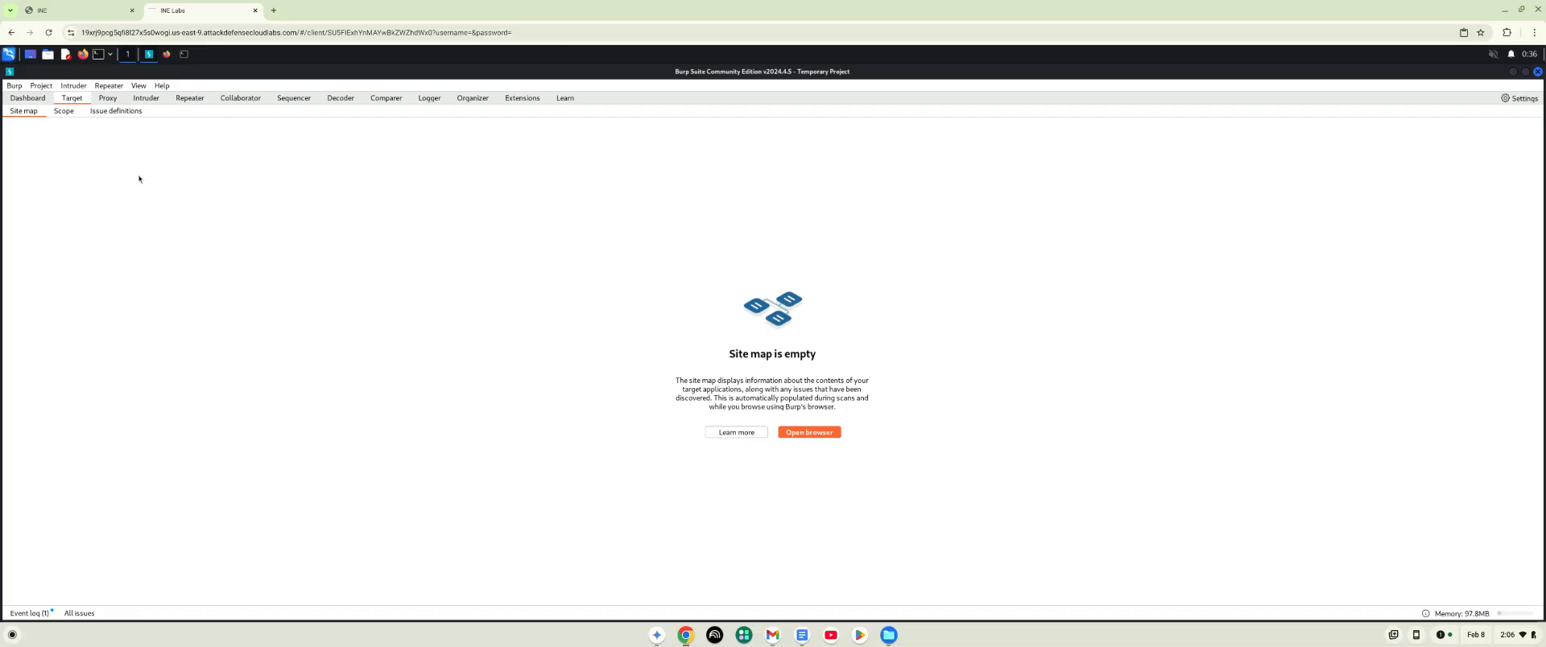
- Switch to Firefox and browse the Mutillidae home page and then its Login/Register page
{"action": "left_click", "coordinate": [167, 55]}
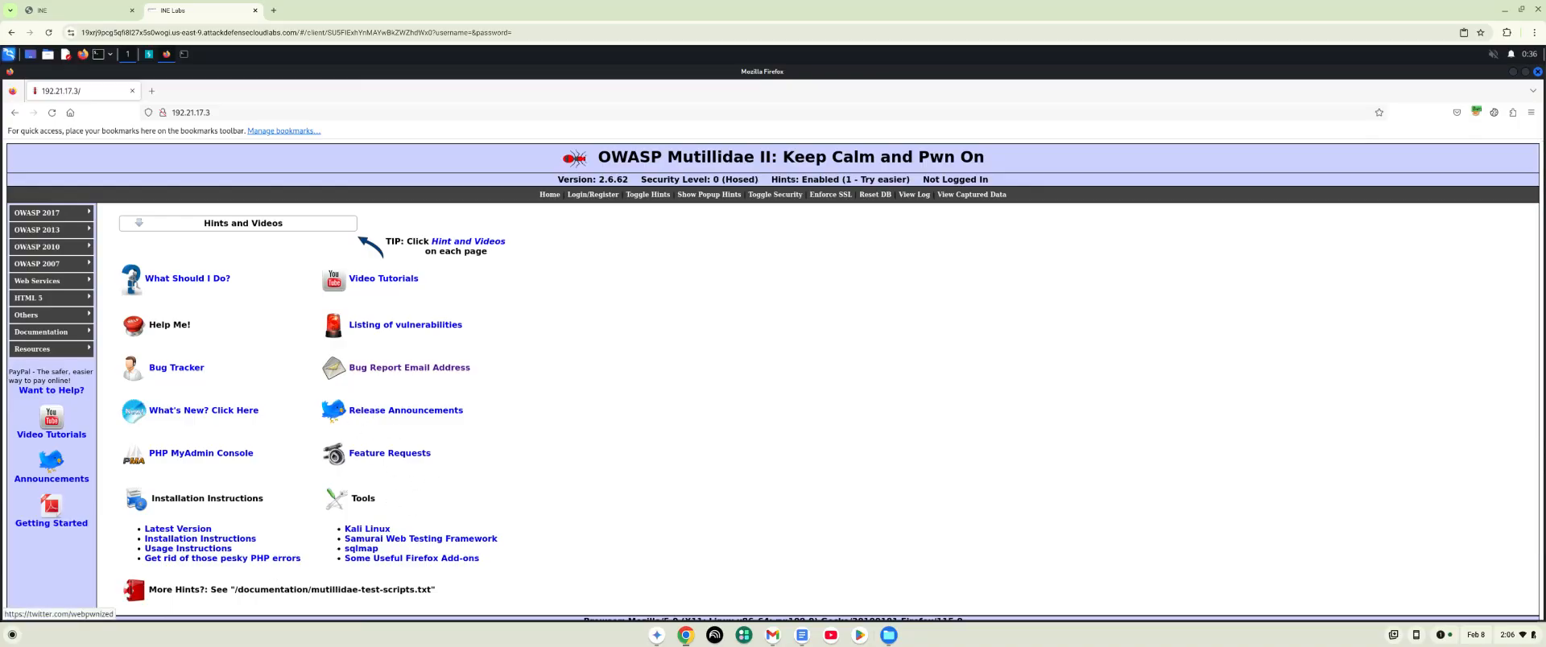
{"action": "left_click", "coordinate": [550, 194]}
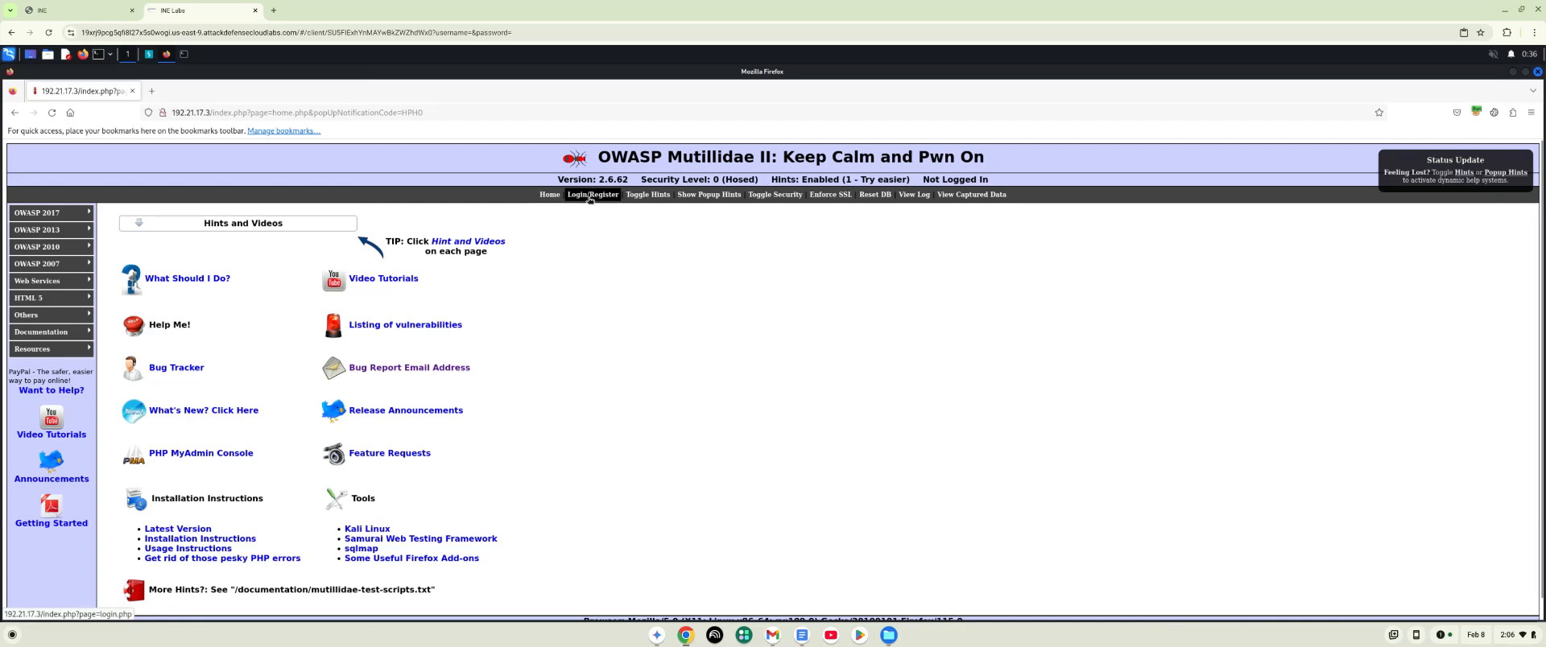
{"action": "left_click", "coordinate": [590, 197]}
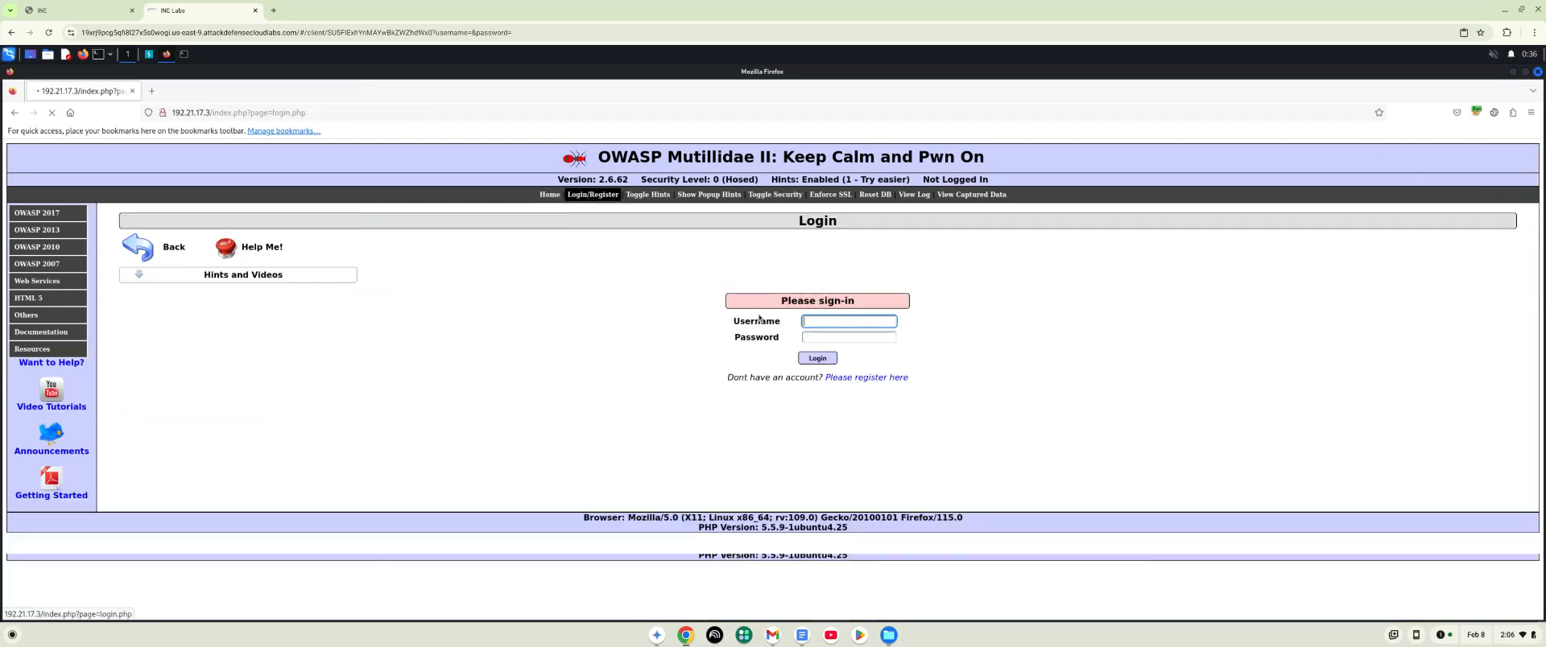
- Submit the Mutillidae login form with username test and the account password, and dismiss the offer to save the login
{"action": "left_click", "coordinate": [815, 320]}
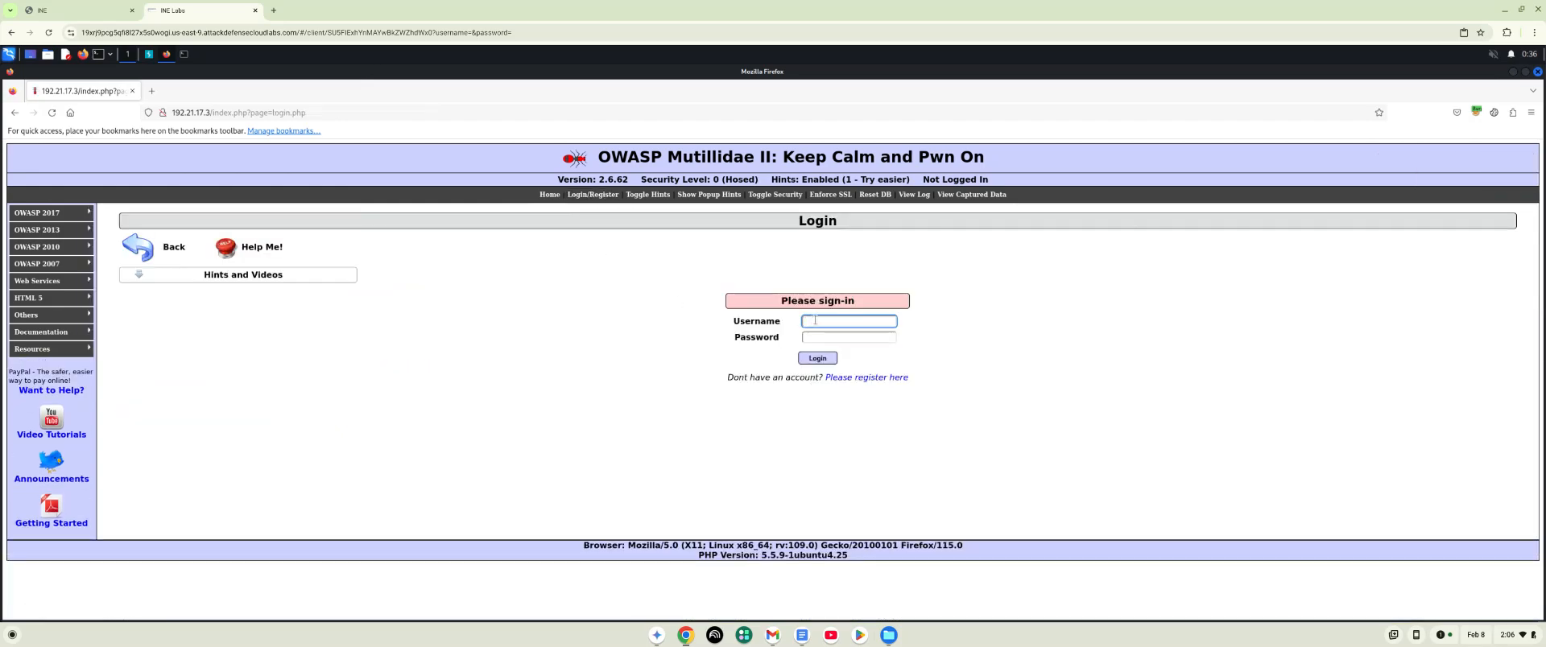
{"action": "type", "text": "tes"}
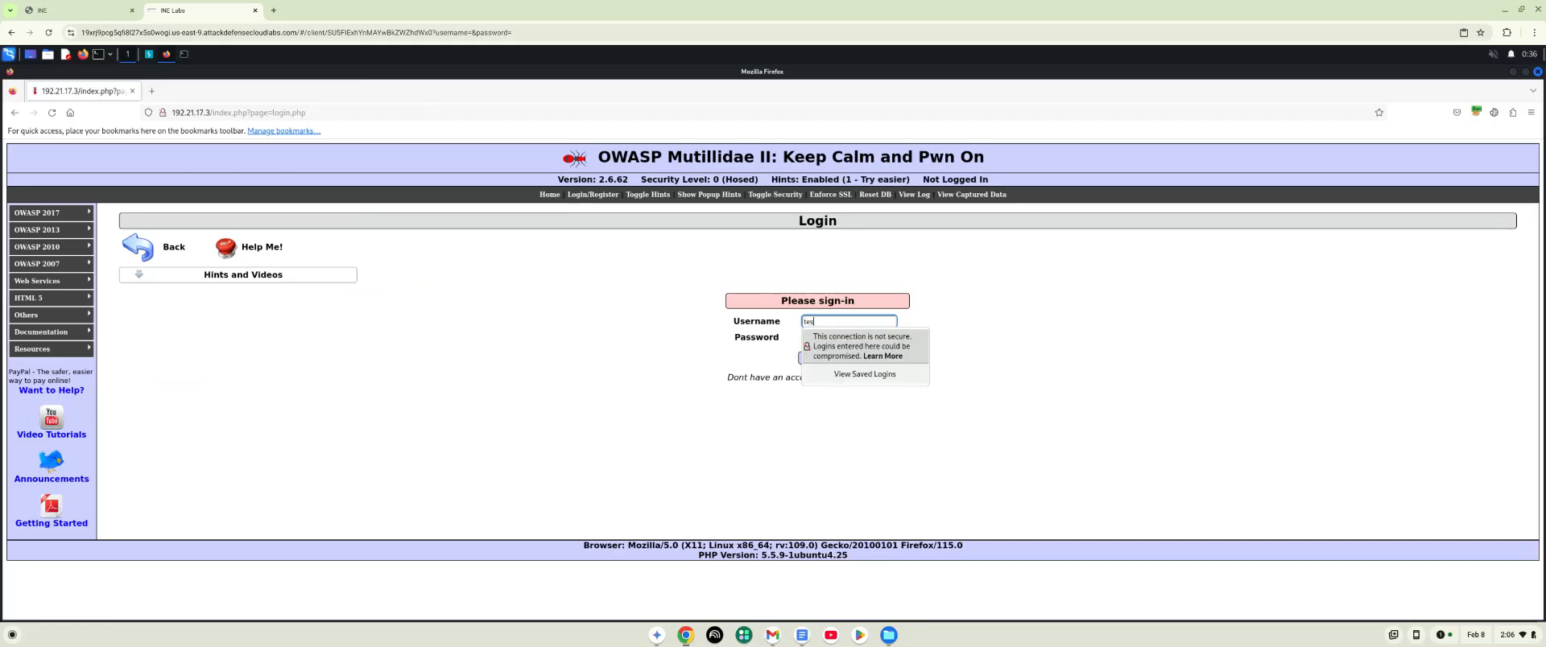
{"action": "type", "text": "t"}
{"action": "left_click", "coordinate": [851, 336]}
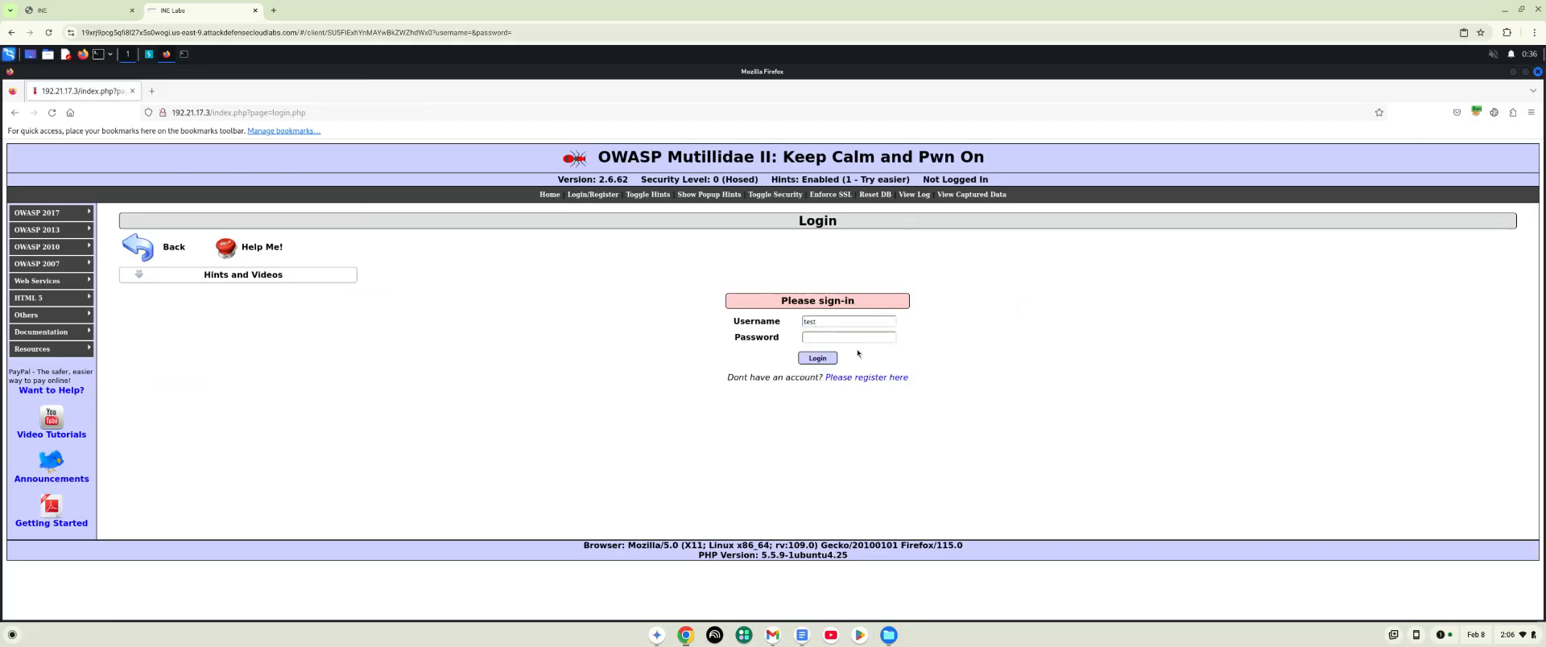
{"action": "type", "text": "t"}
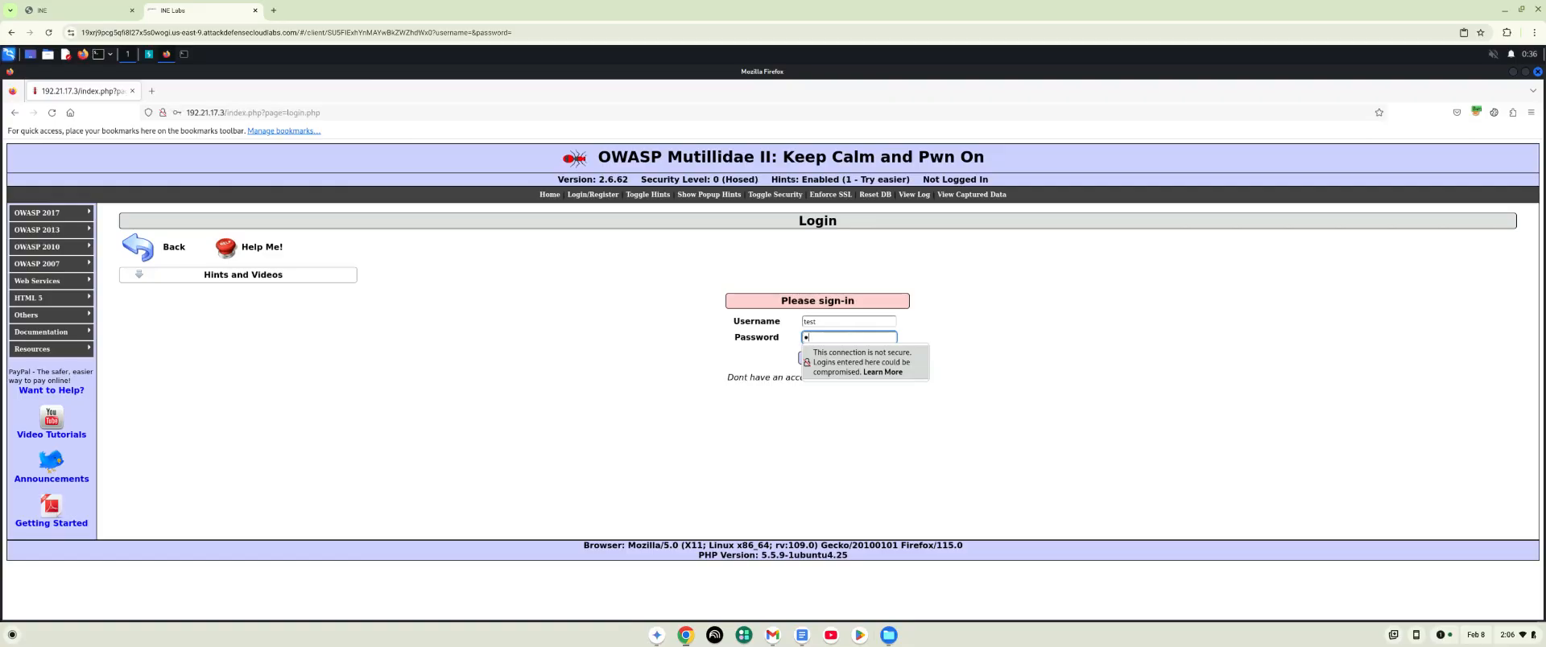
{"action": "type", "text": "es"}
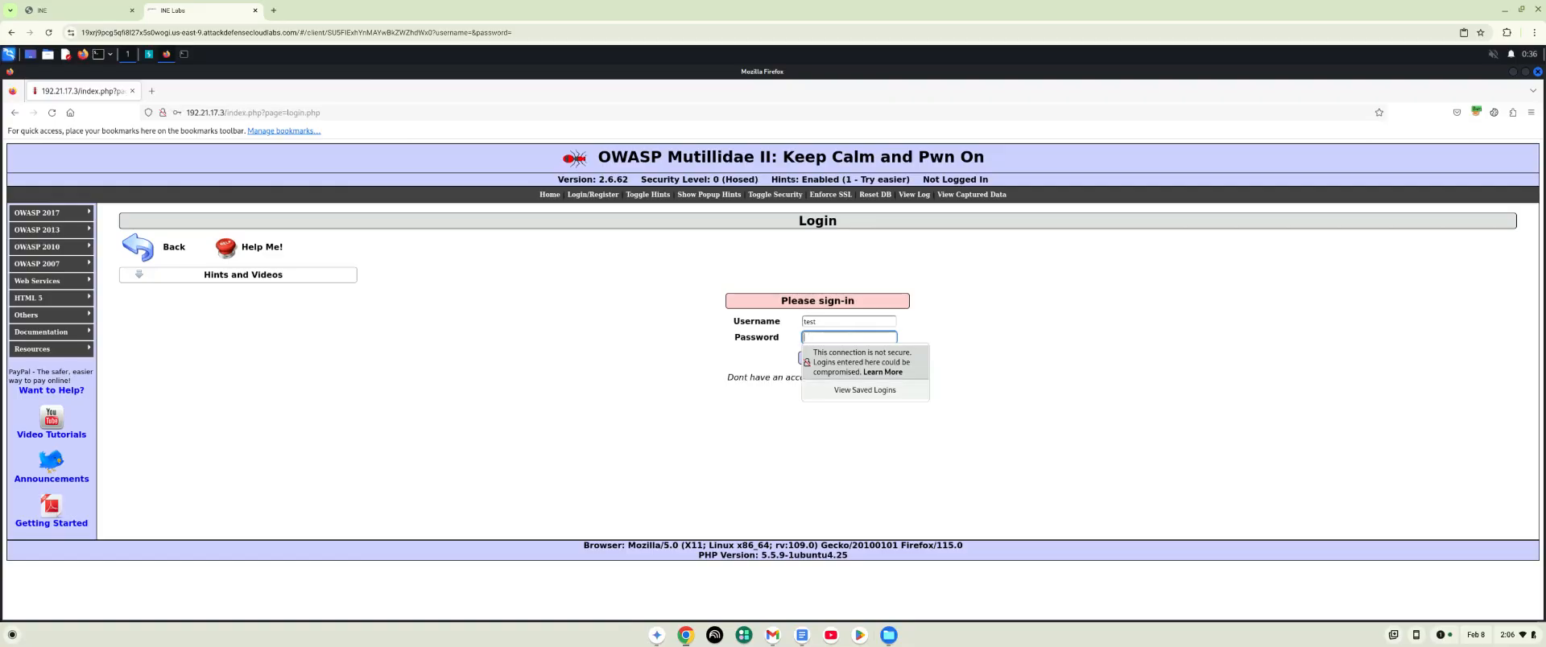
{"action": "type", "text": "t"}
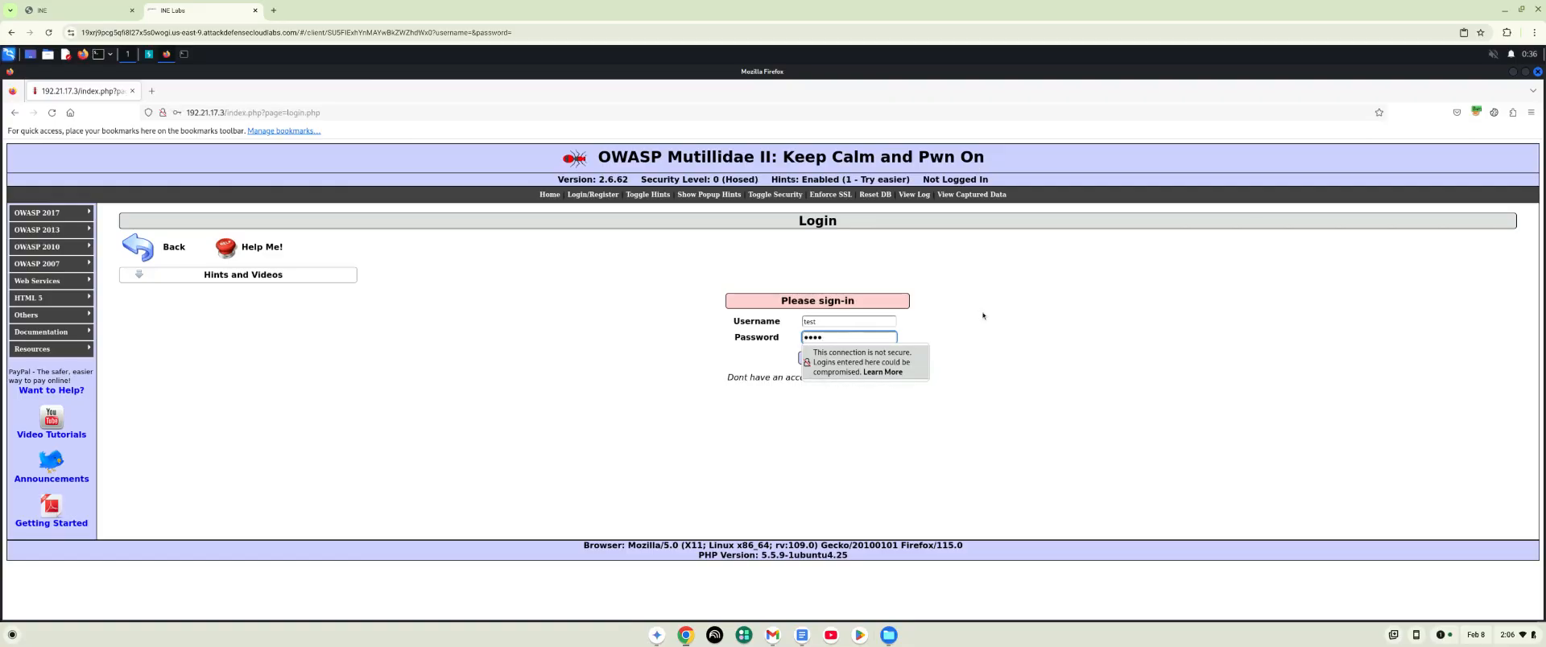
{"action": "left_click", "coordinate": [830, 354]}
{"action": "left_click", "coordinate": [818, 363]}
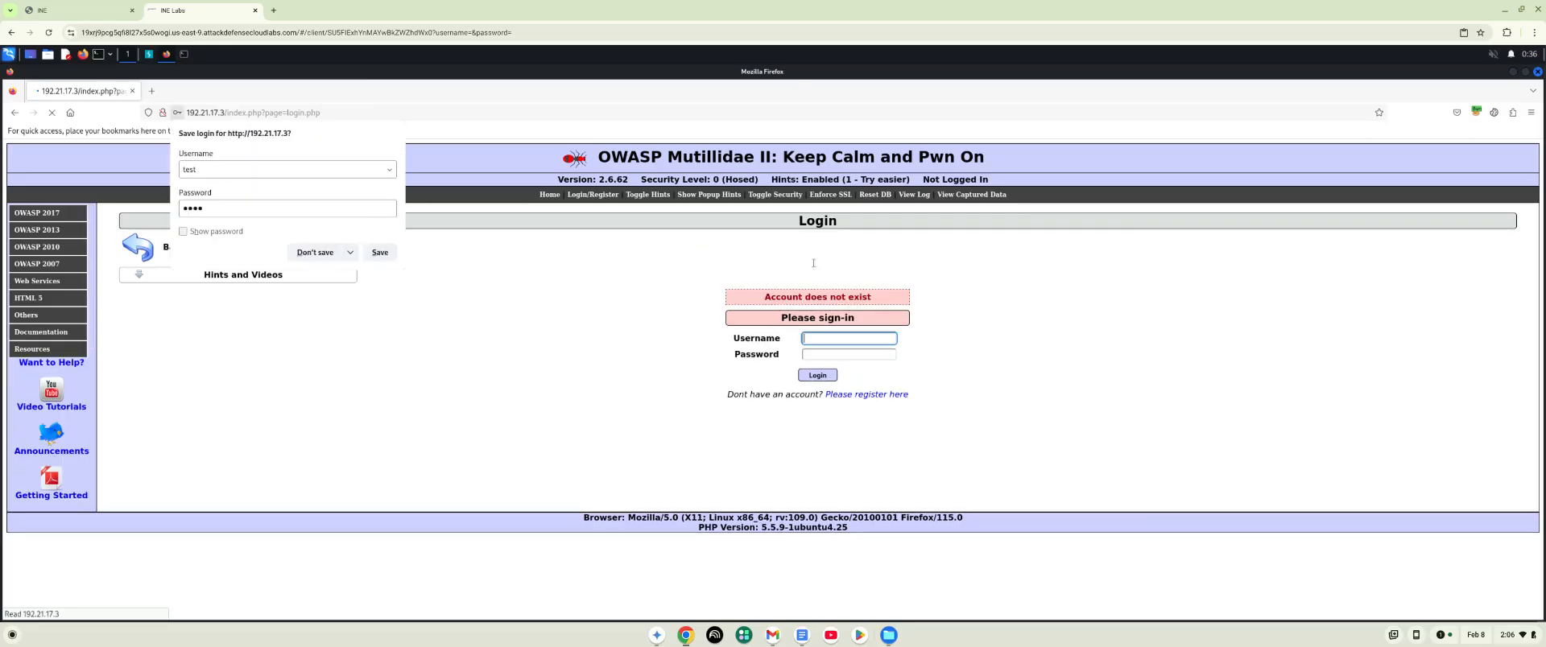
{"action": "left_click", "coordinate": [603, 241]}
- Disable the Mutillidae hints, enable popup hints and raise the security level to 1 (Client-side Security)
{"action": "left_click", "coordinate": [648, 197]}
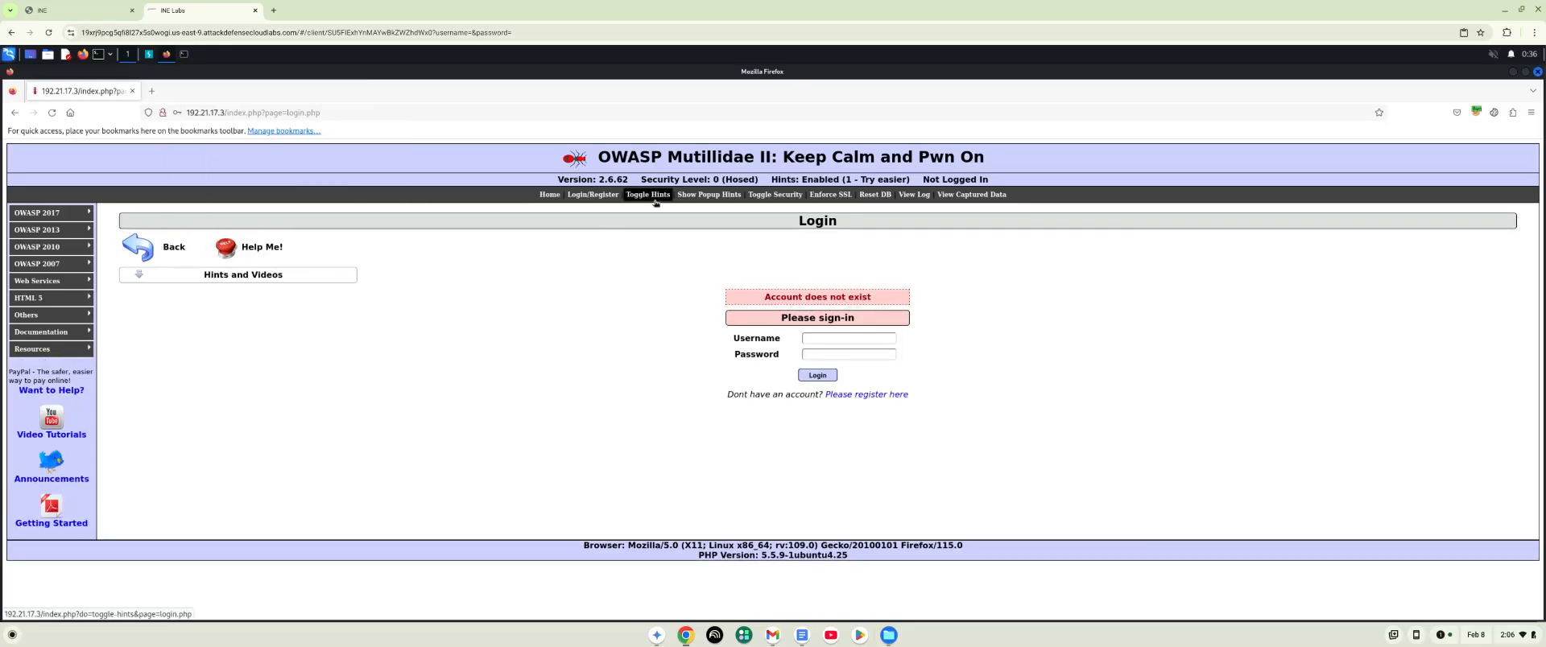
{"action": "left_click", "coordinate": [701, 196]}
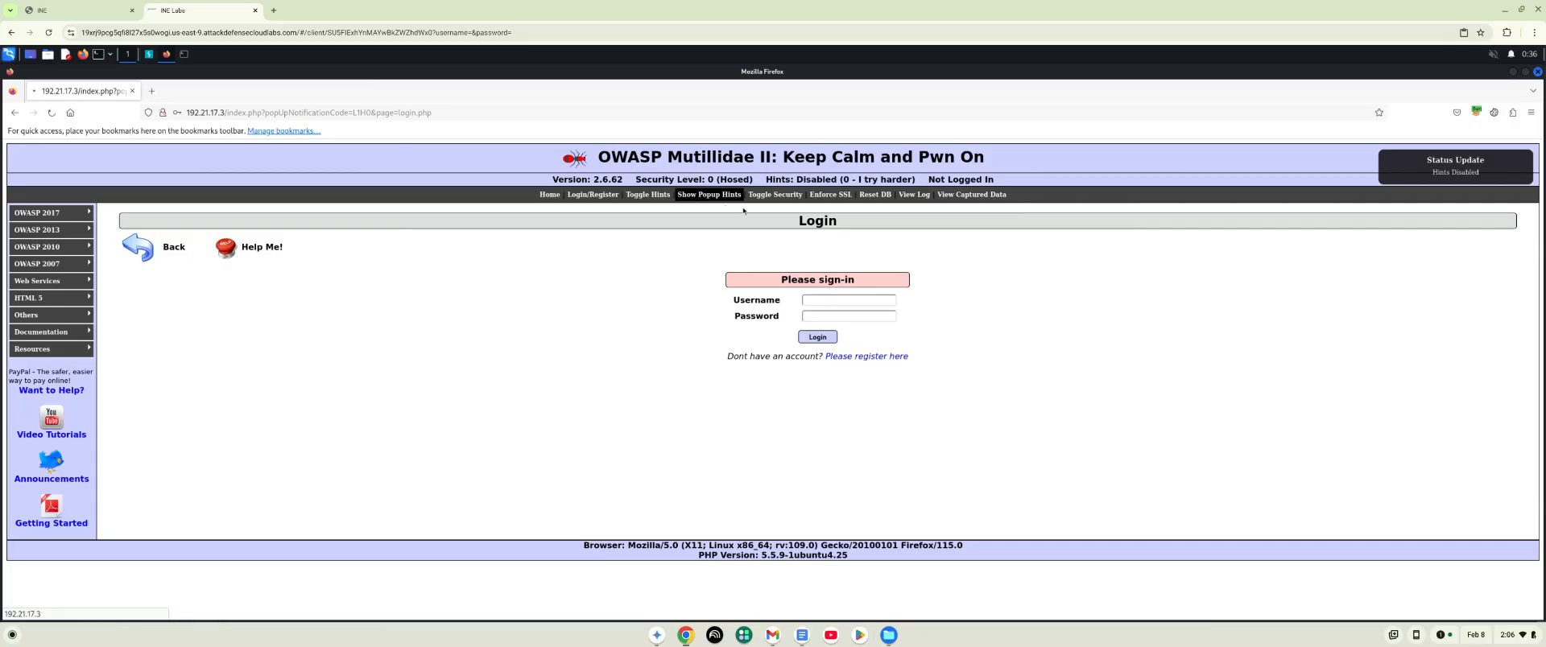
{"action": "left_click", "coordinate": [771, 196]}
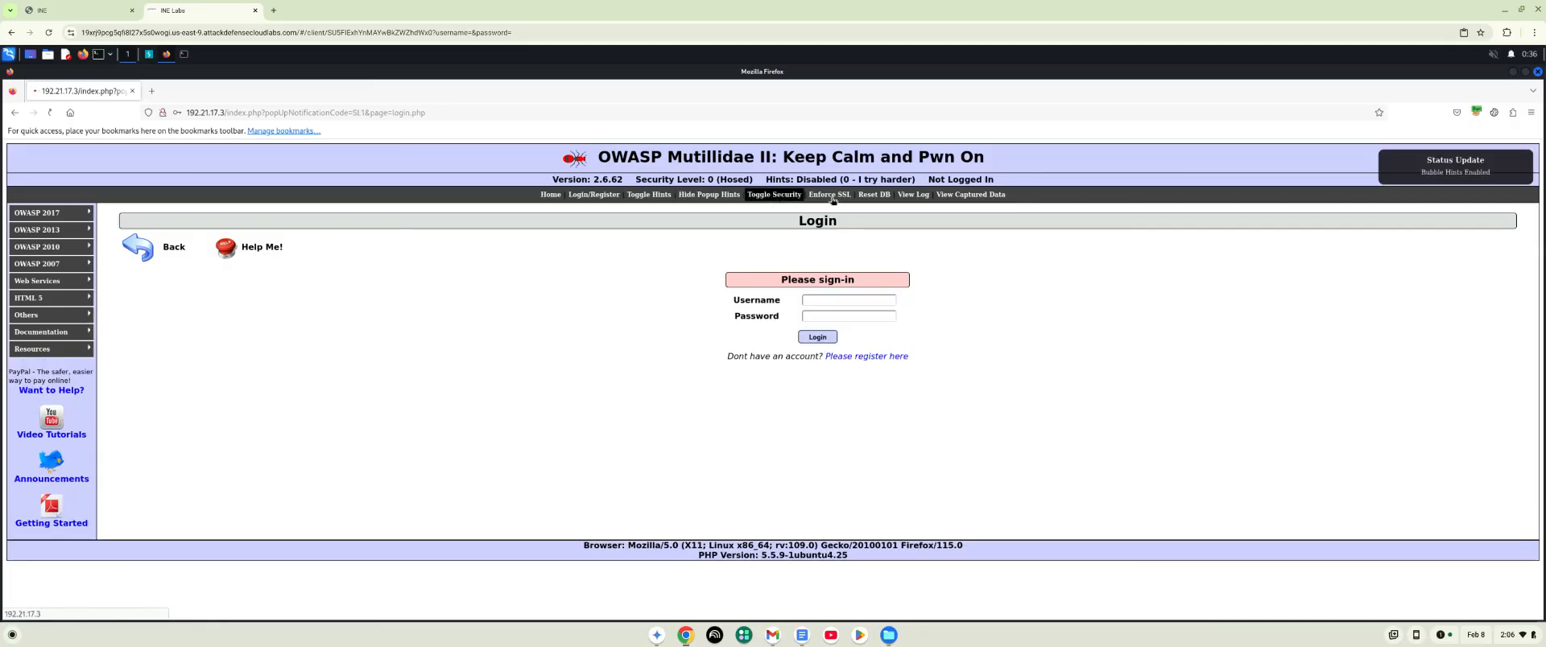
- Enforce SSL on the Mutillidae site, accept the certificate risk, and return to the login page
{"action": "left_click", "coordinate": [804, 194]}
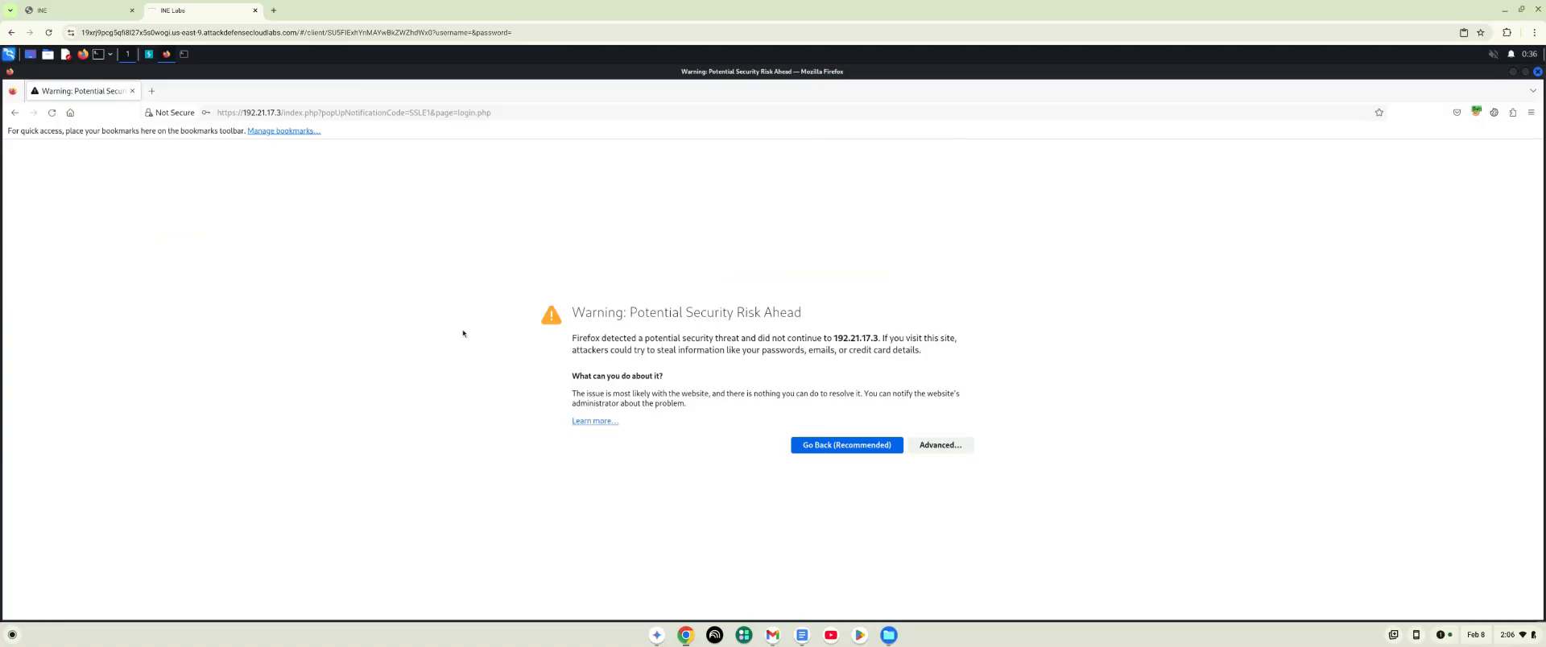
{"action": "left_click", "coordinate": [940, 445]}
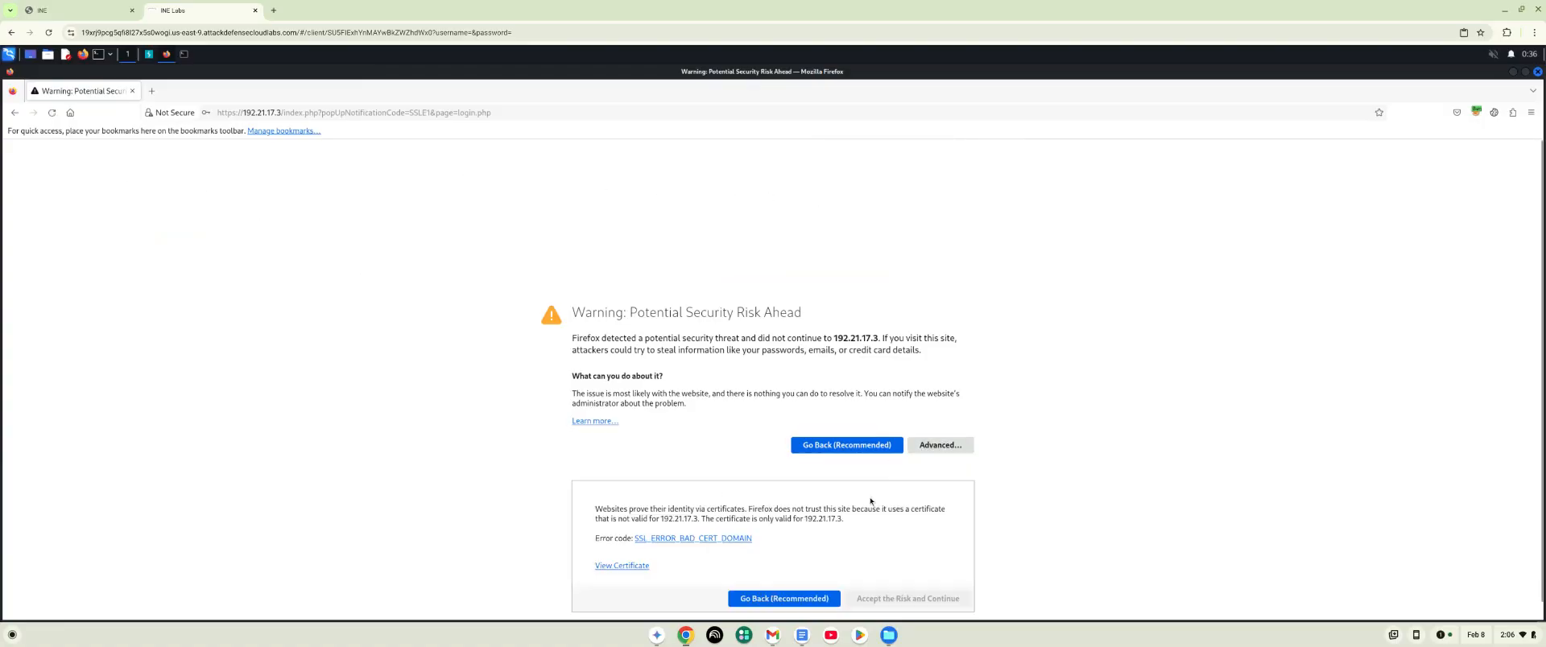
{"action": "left_click", "coordinate": [892, 602]}
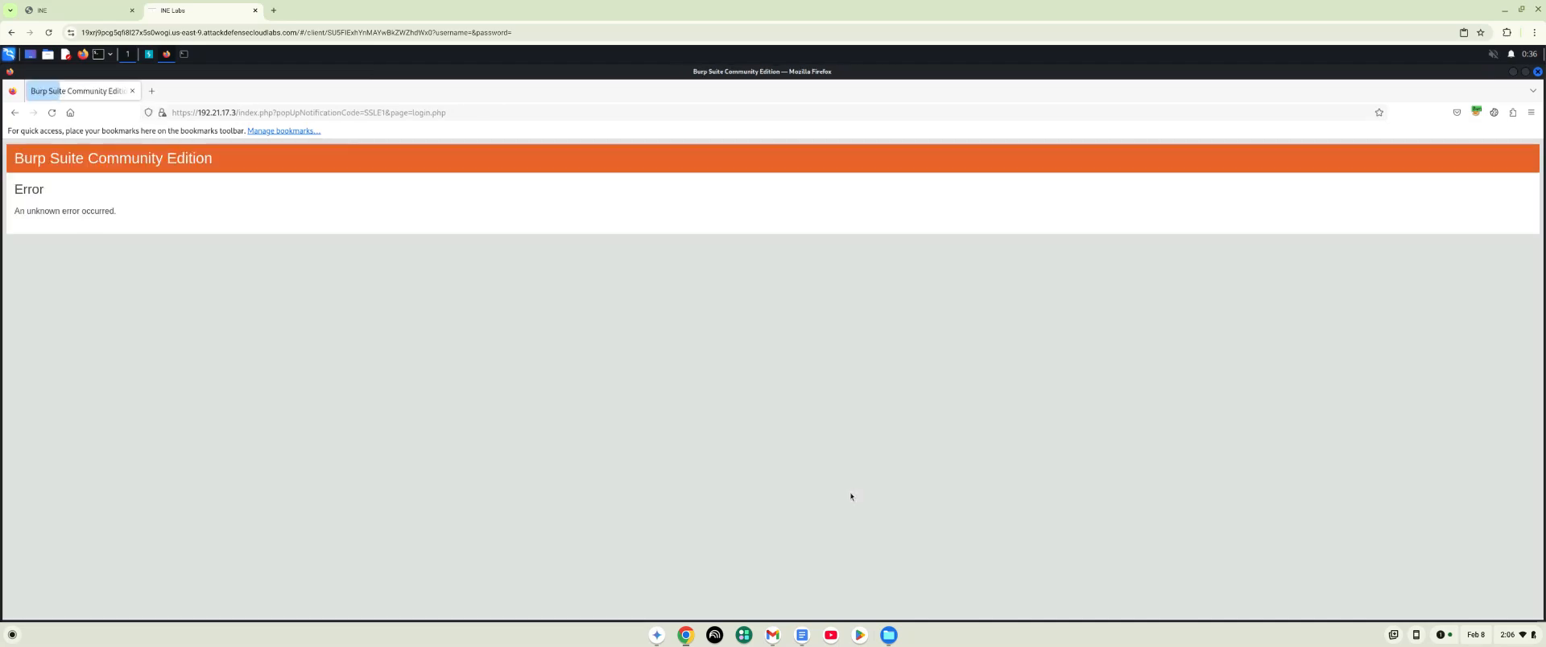
{"action": "left_click", "coordinate": [14, 113]}
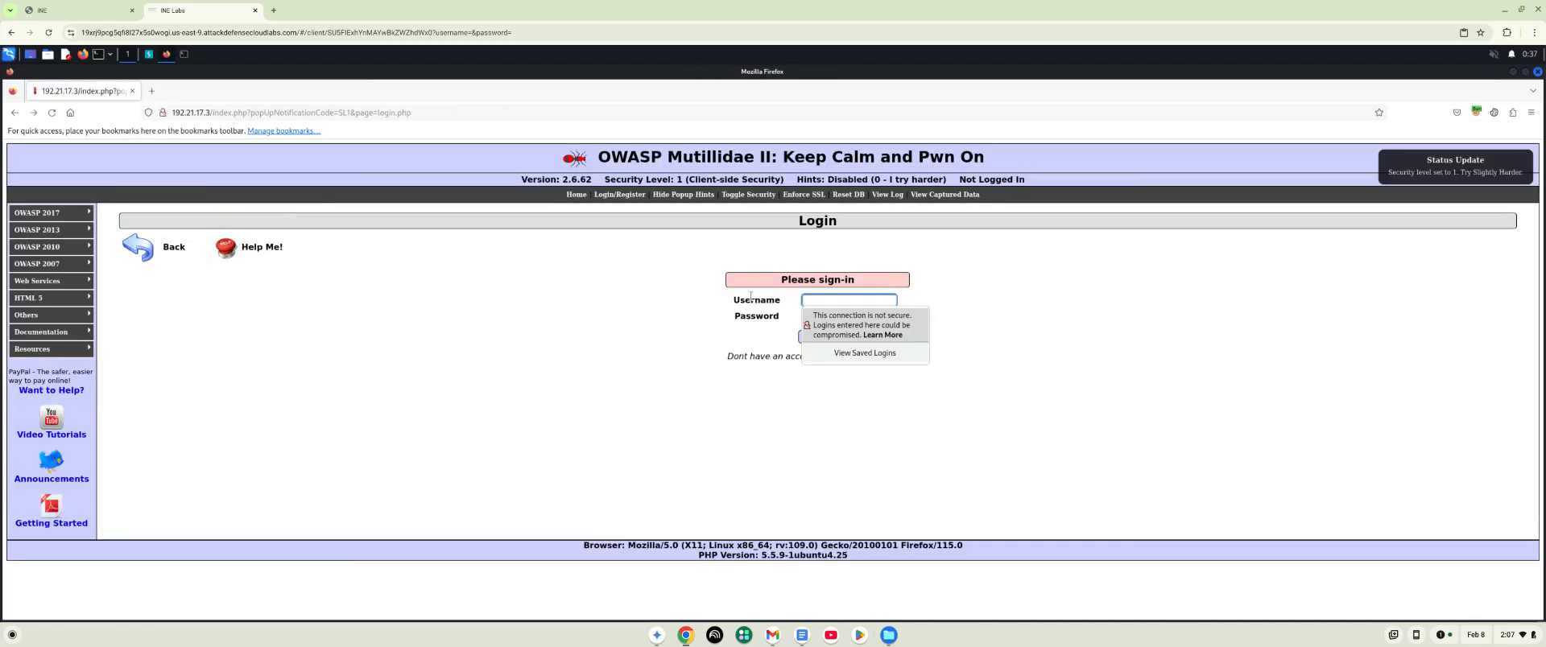
- Reset the Mutillidae database, agree to proceed, and return to the login page
{"action": "left_click", "coordinate": [861, 198]}
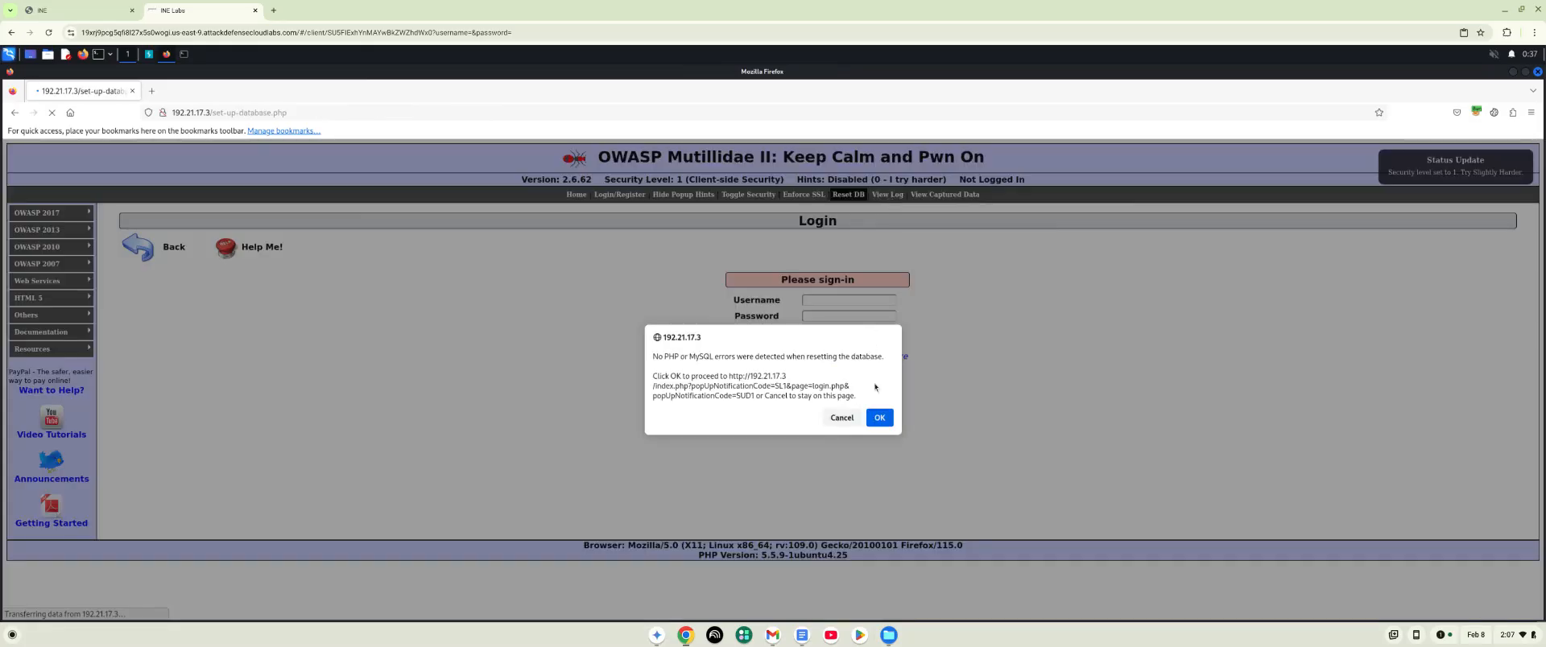
{"action": "left_click", "coordinate": [880, 418]}
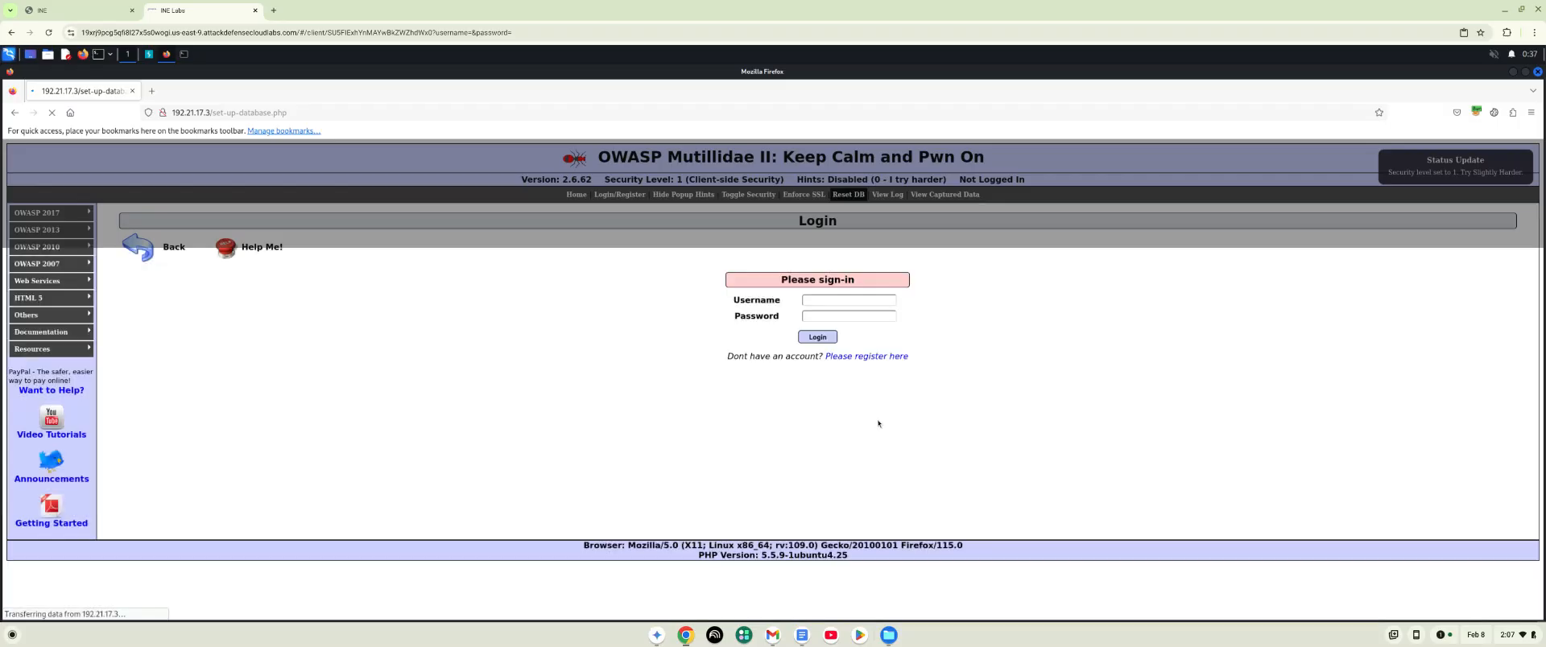
{"action": "left_click", "coordinate": [15, 113]}
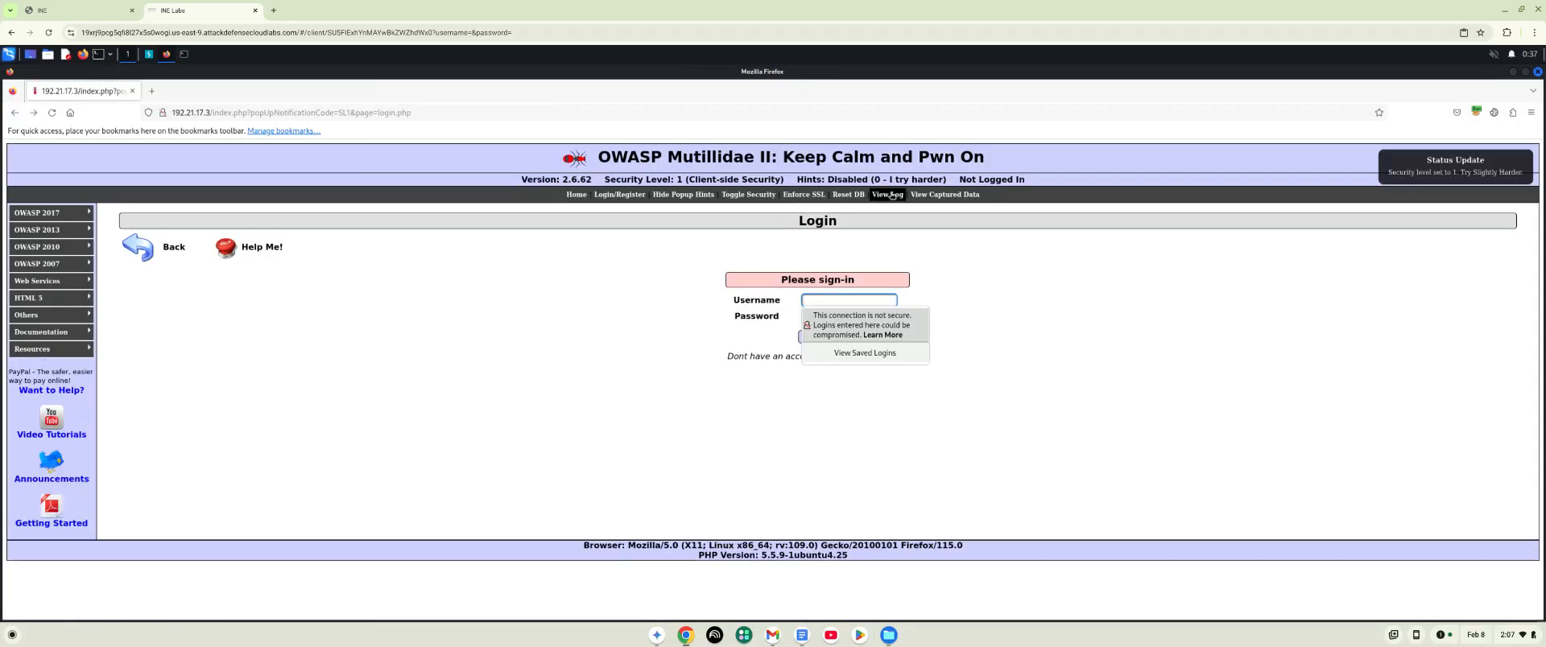
- Request the site's log page and its captured data page, going back to the login page after each
{"action": "left_click", "coordinate": [887, 194]}
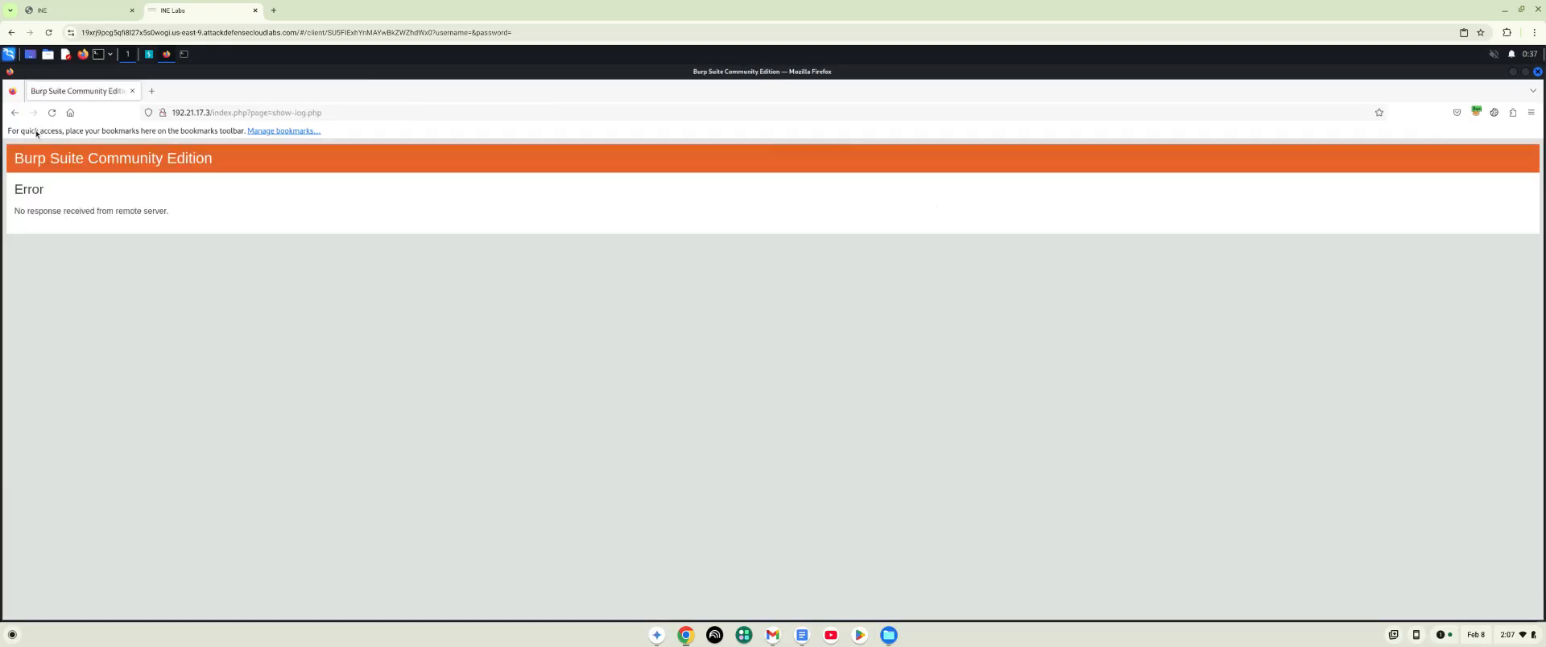
{"action": "left_click", "coordinate": [14, 113]}
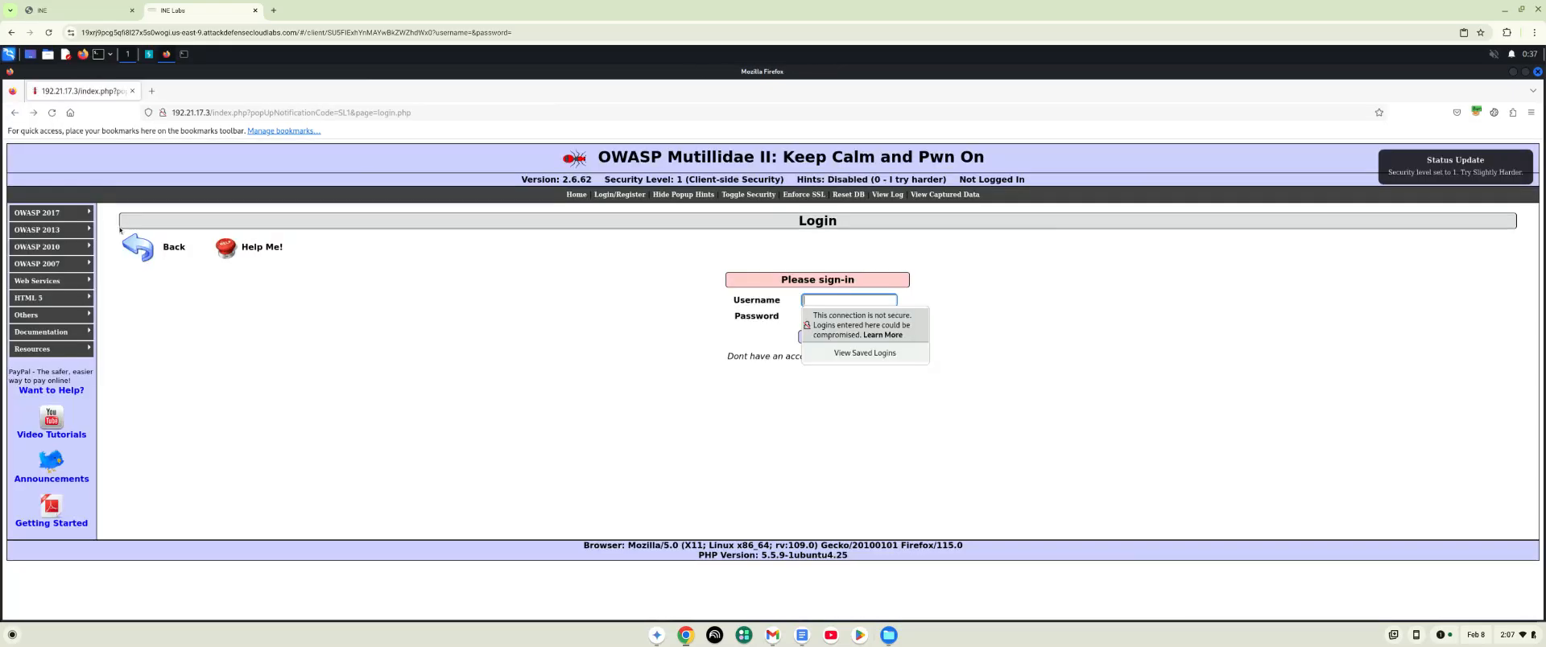
{"action": "left_click", "coordinate": [963, 198]}
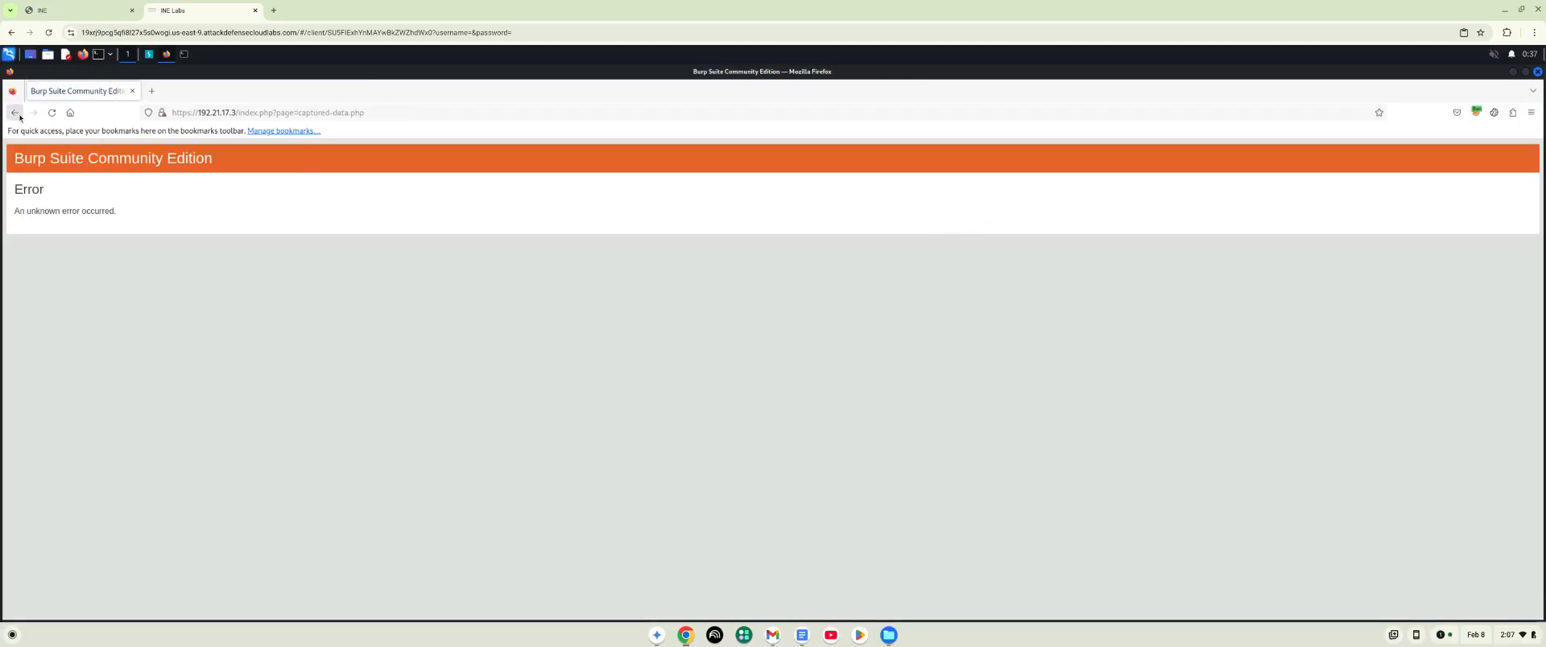
{"action": "left_click", "coordinate": [15, 113]}
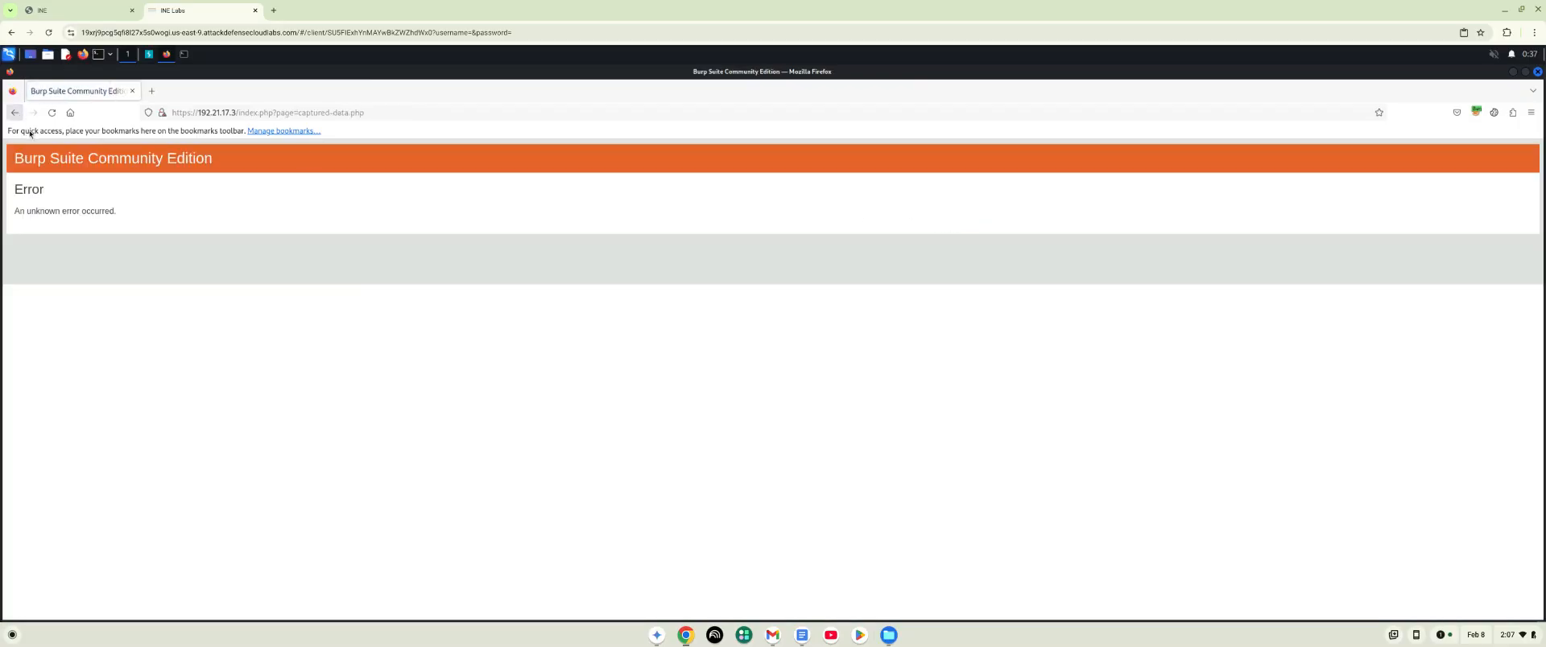
- Expand the OWASP 2017 category and its A1 - Injection (SQL) entries
{"action": "mouse_move", "coordinate": [84, 214]}
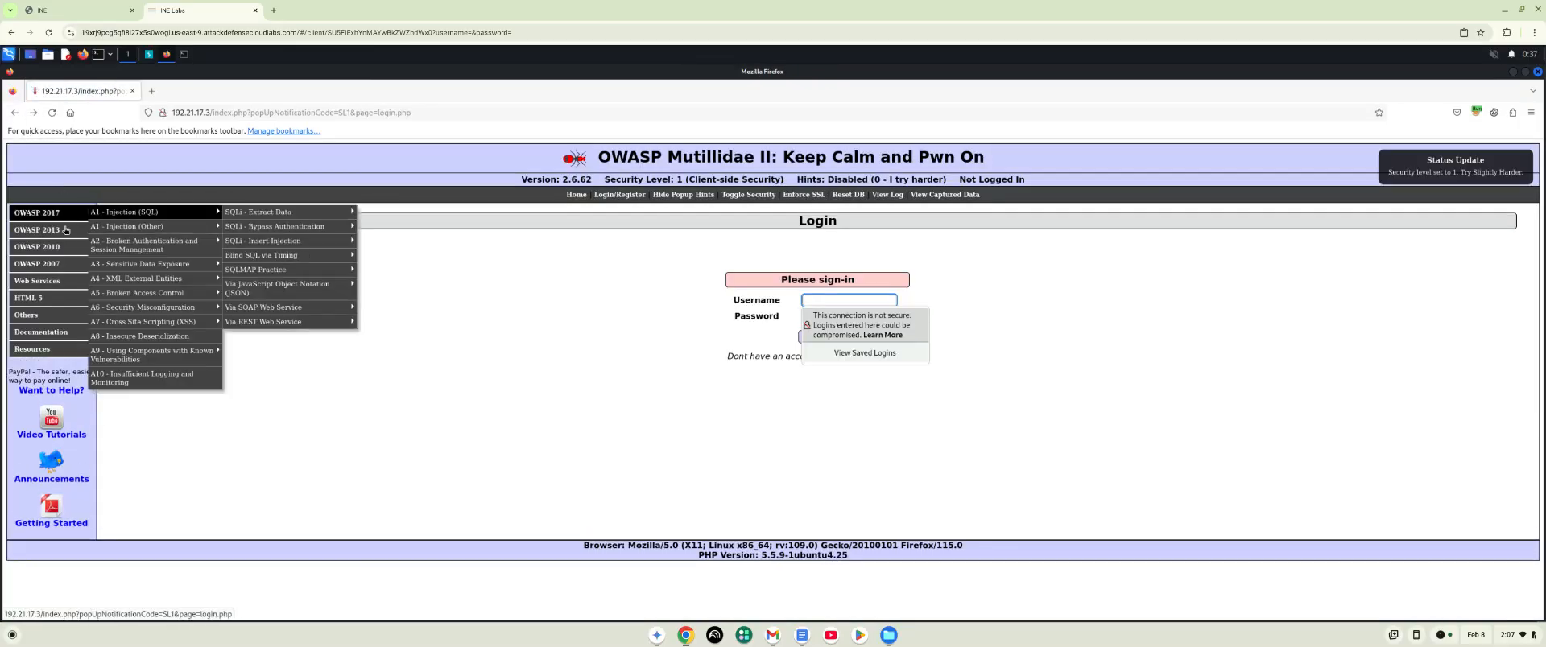
{"action": "mouse_move", "coordinate": [141, 215]}
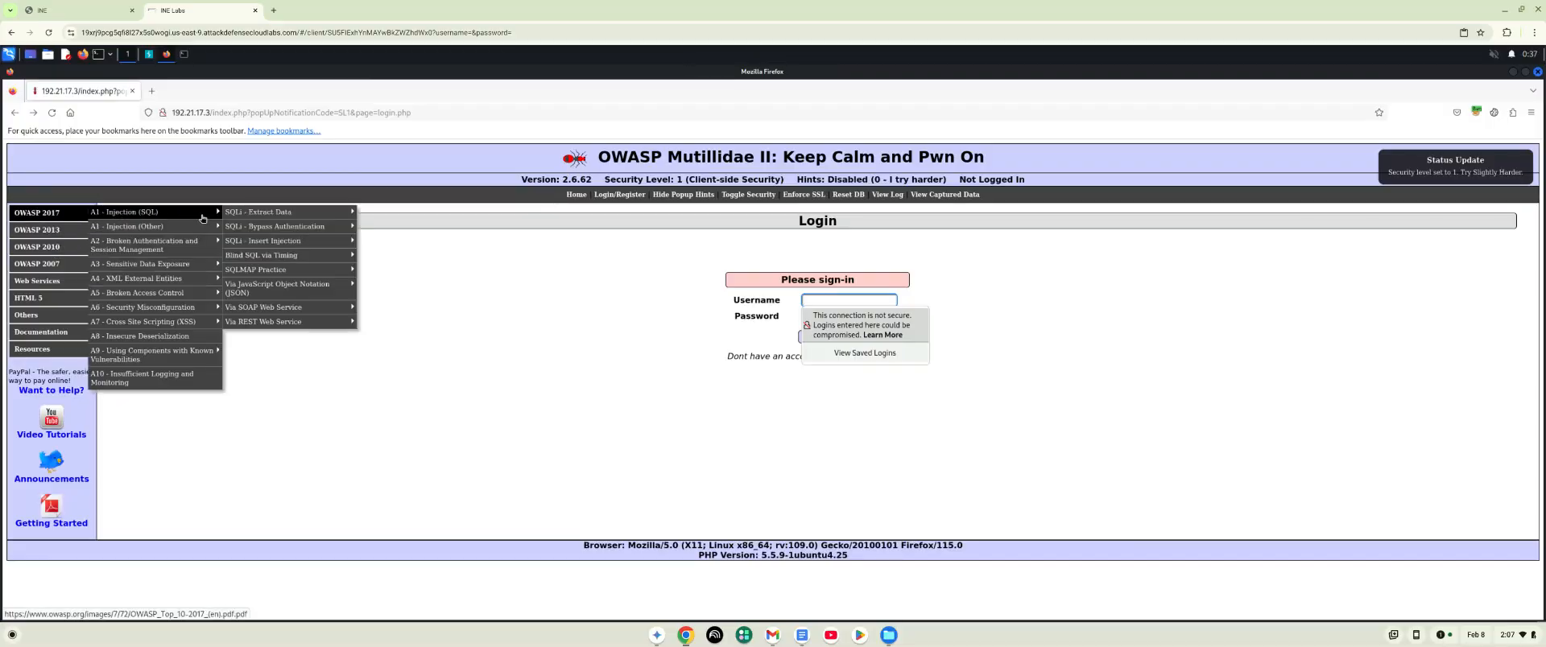
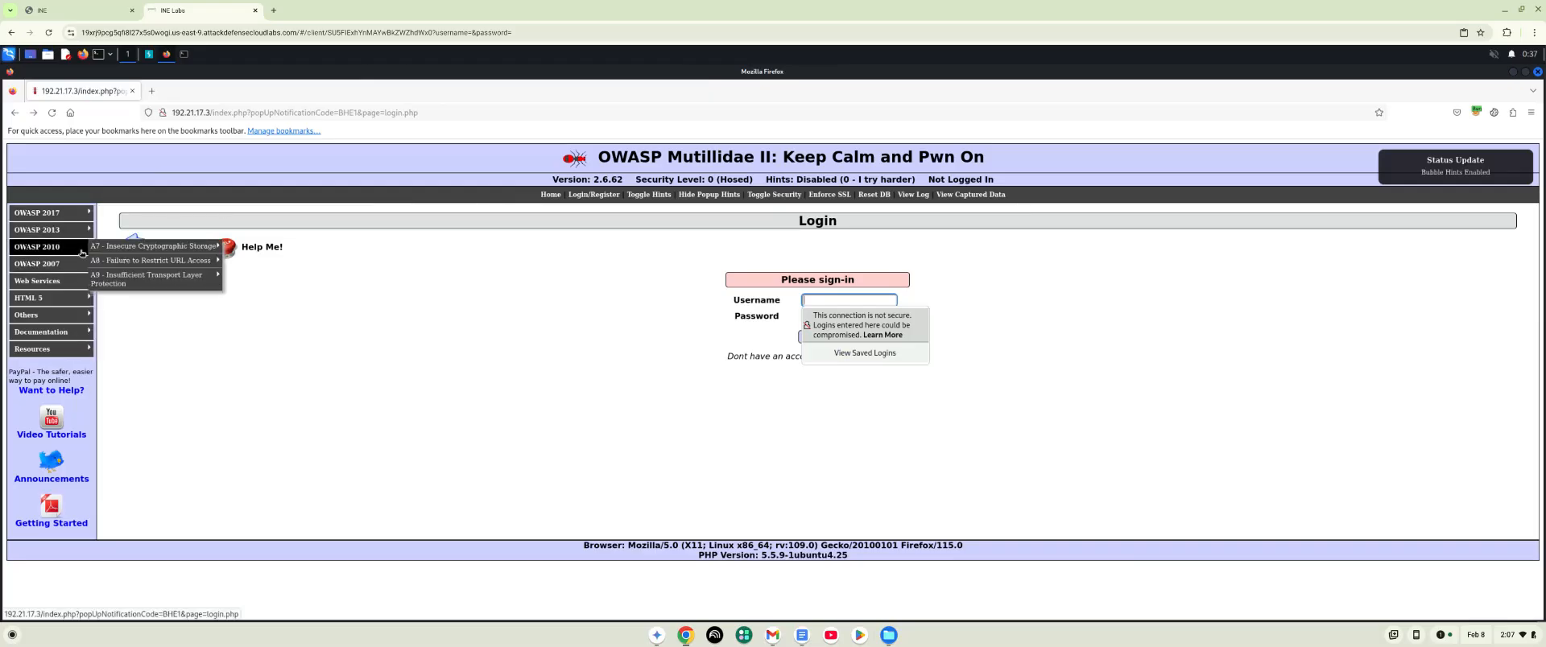
- Open the User Info (SQL) page listed under A7 - Insecure Cryptographic Storage in the OWASP 2010 category
{"action": "left_click", "coordinate": [262, 250]}
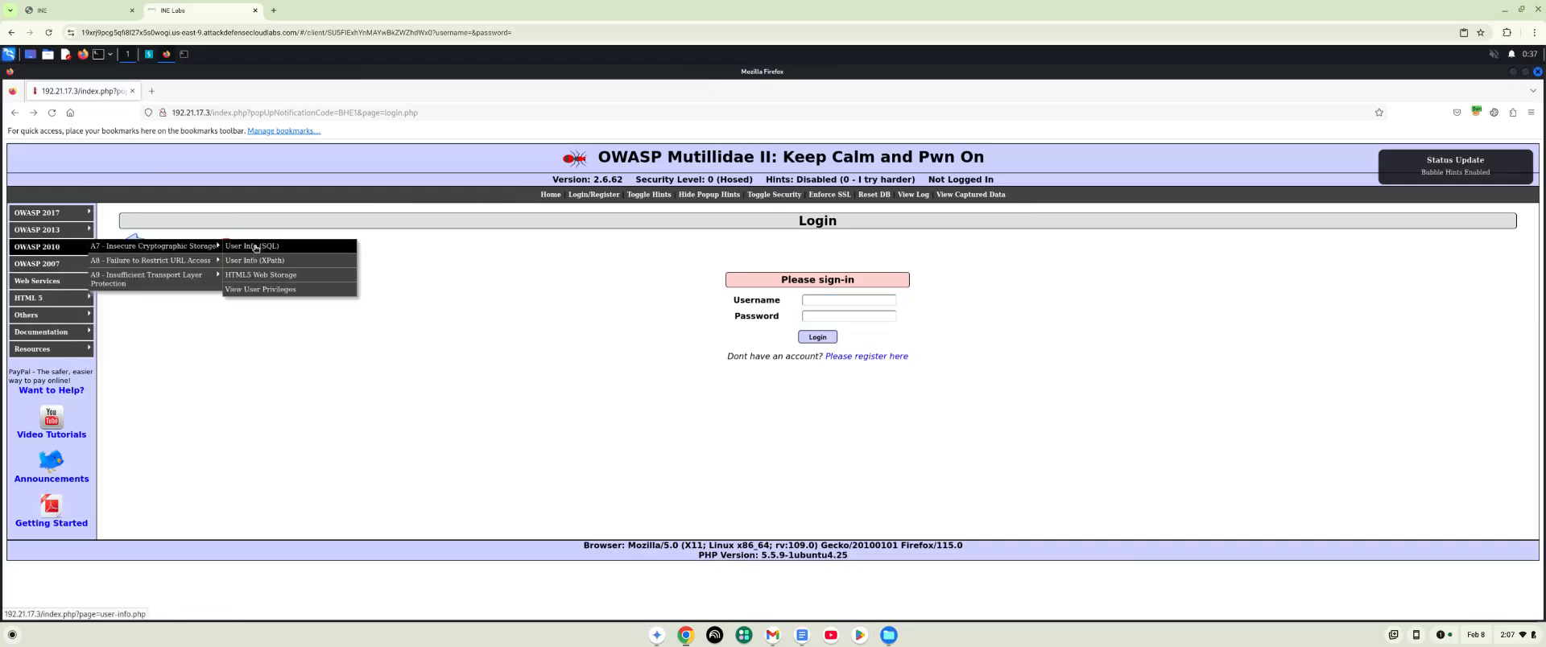
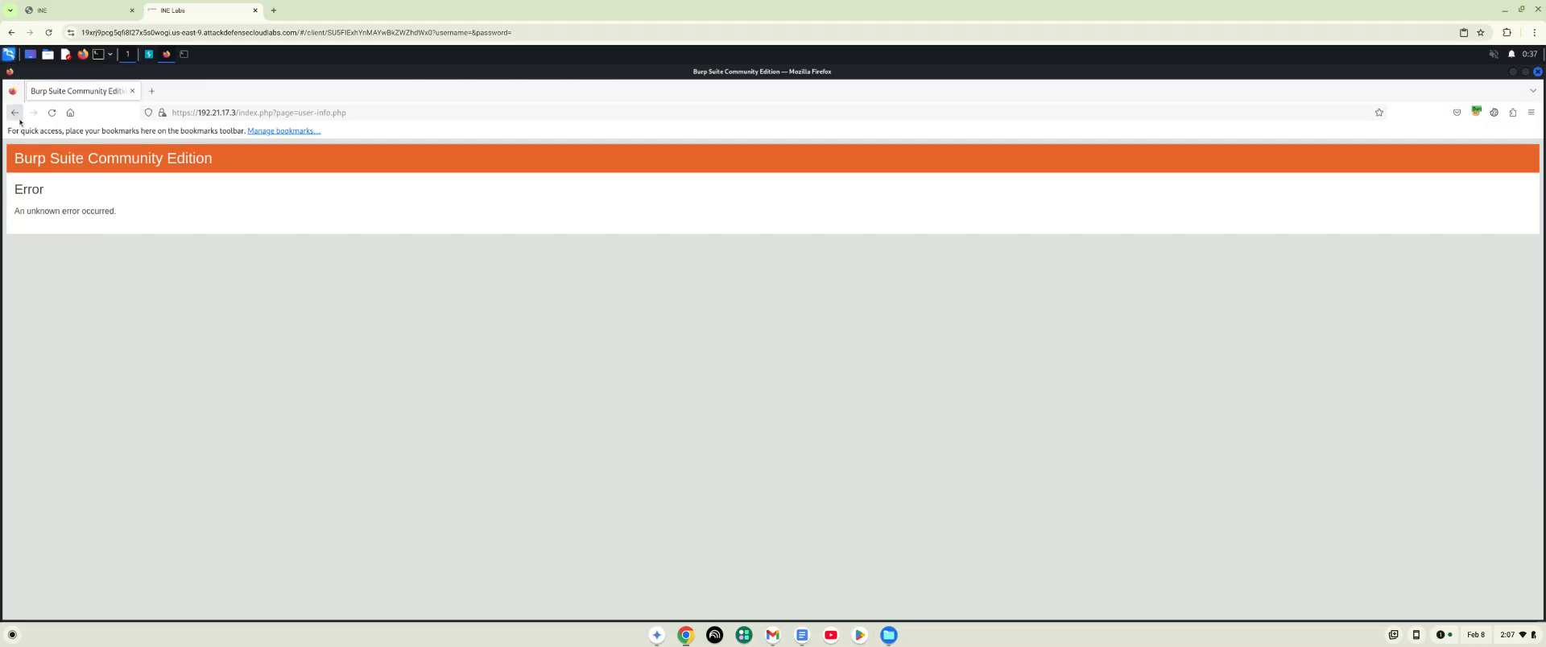
- Return to the login page and open SSL Misconfiguration under A9 - Insufficient Transport Layer Protection in the OWASP 2010 category
{"action": "left_click", "coordinate": [15, 113]}
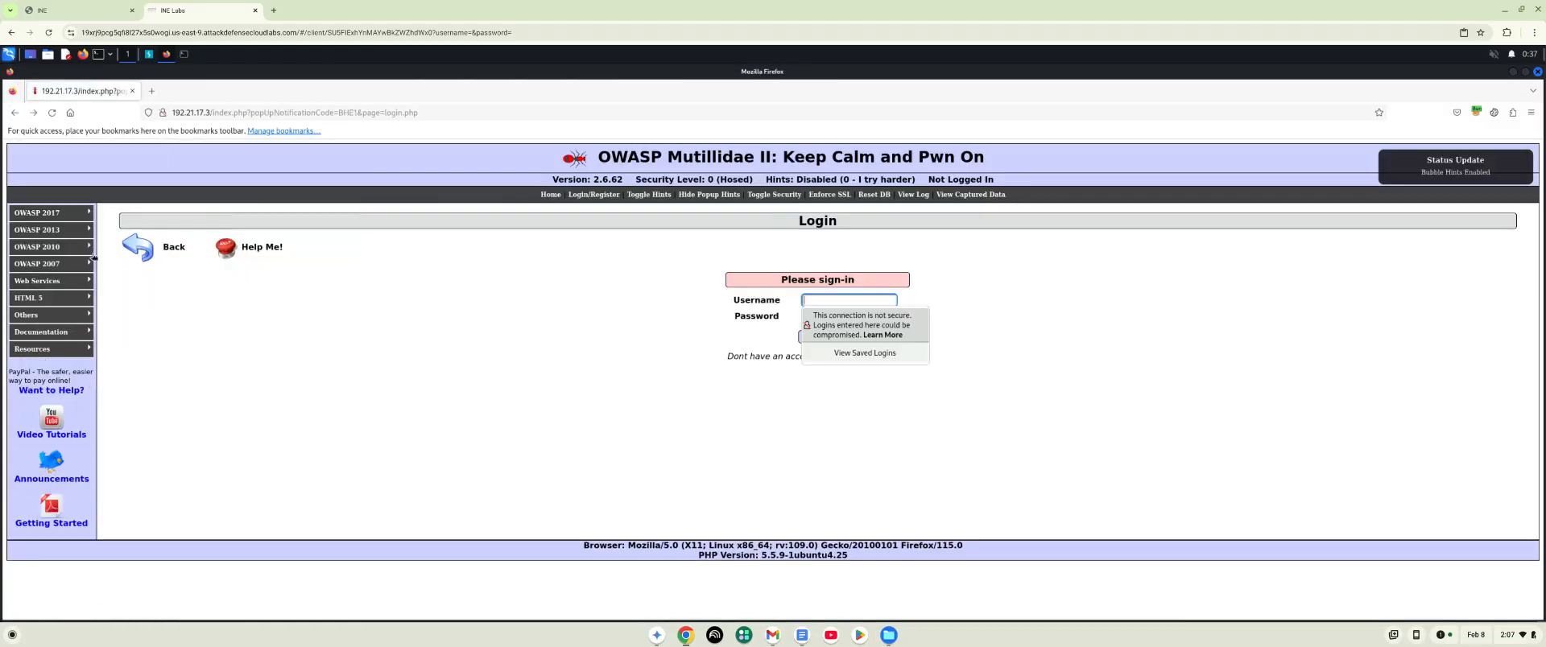
{"action": "mouse_move", "coordinate": [87, 250]}
{"action": "mouse_move", "coordinate": [278, 262]}
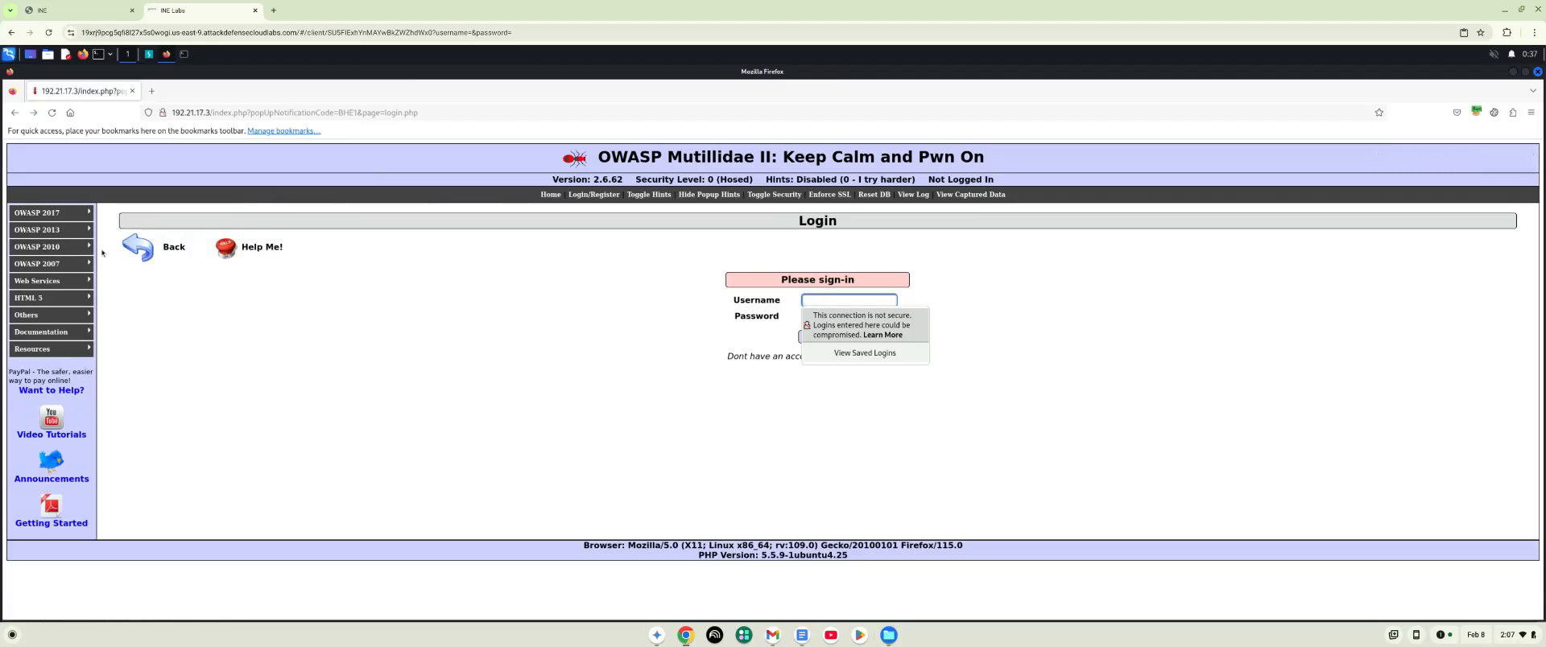
{"action": "mouse_move", "coordinate": [140, 279]}
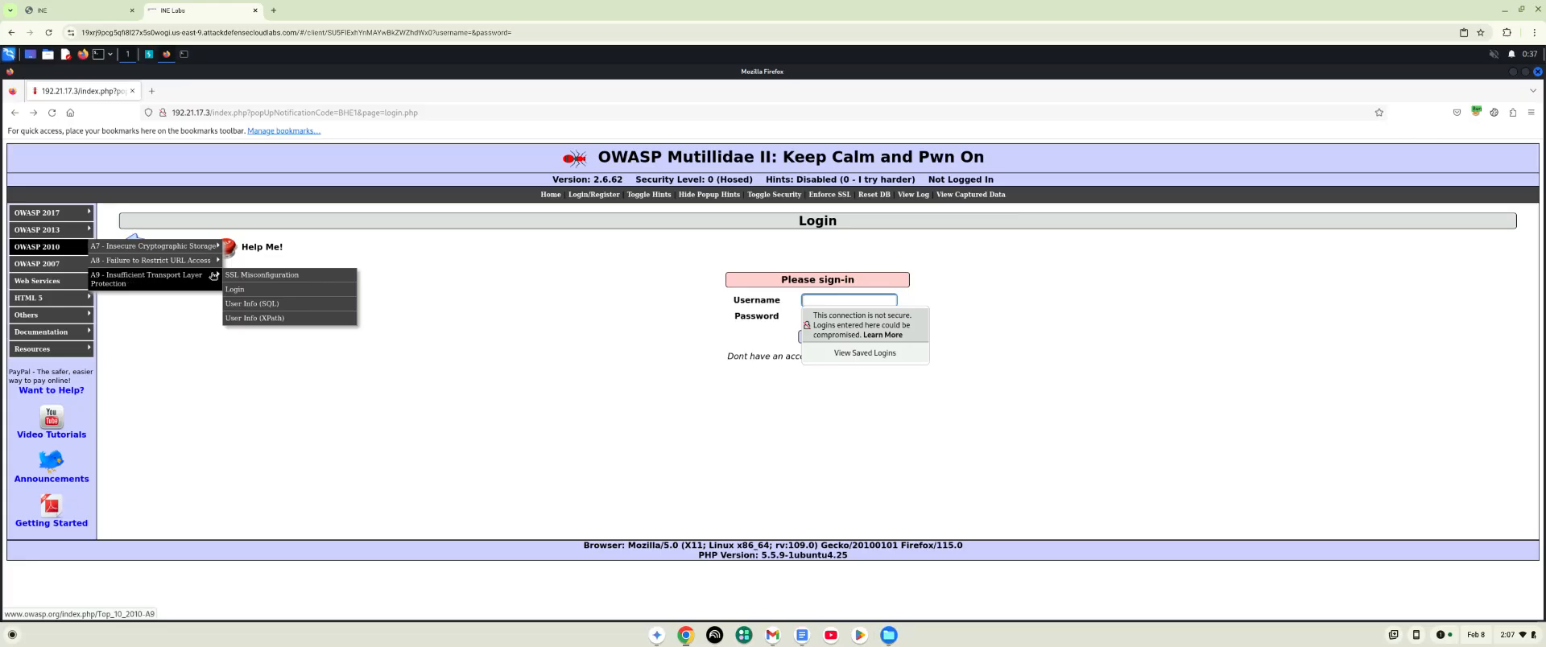
{"action": "left_click", "coordinate": [239, 278]}
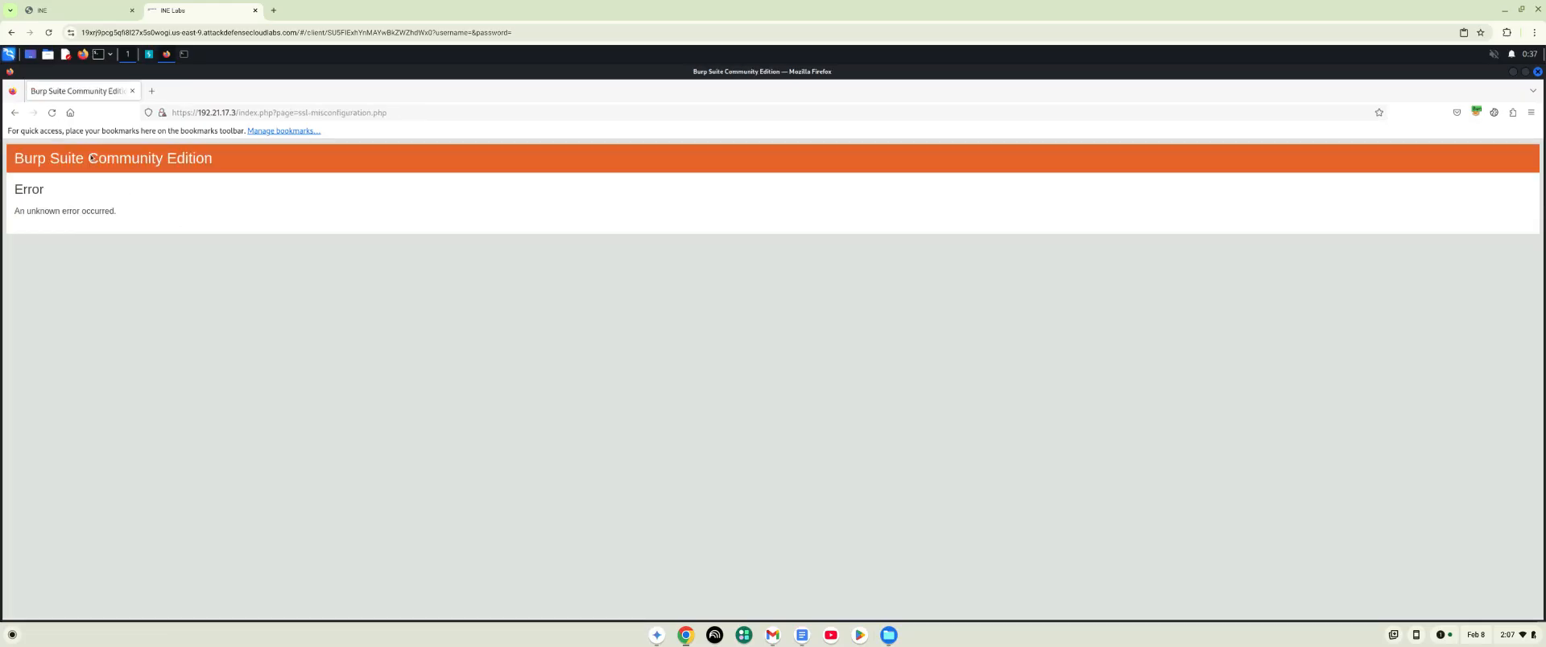
- Go back and open the client-side control challenge under Others, Client-side "Security" Controls, and return to the login page
{"action": "left_click", "coordinate": [15, 112]}
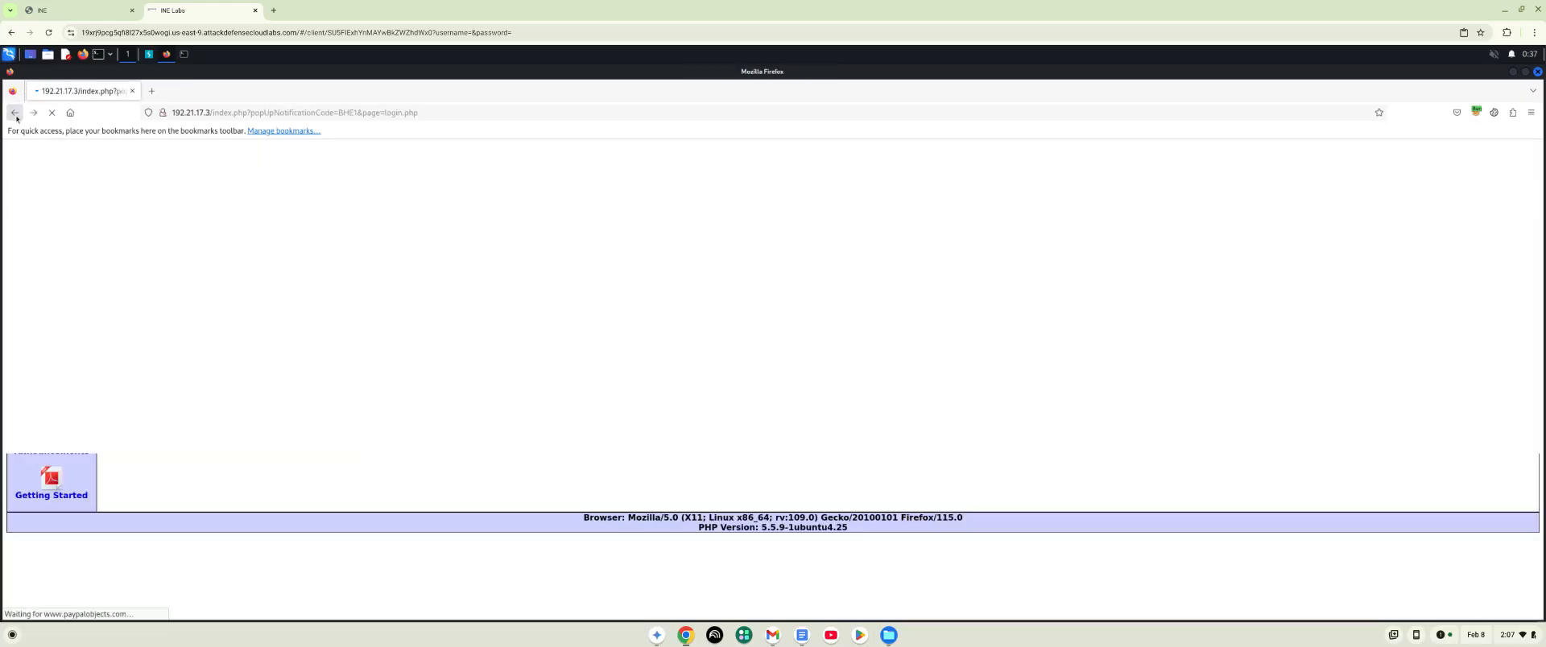
{"action": "mouse_move", "coordinate": [55, 314]}
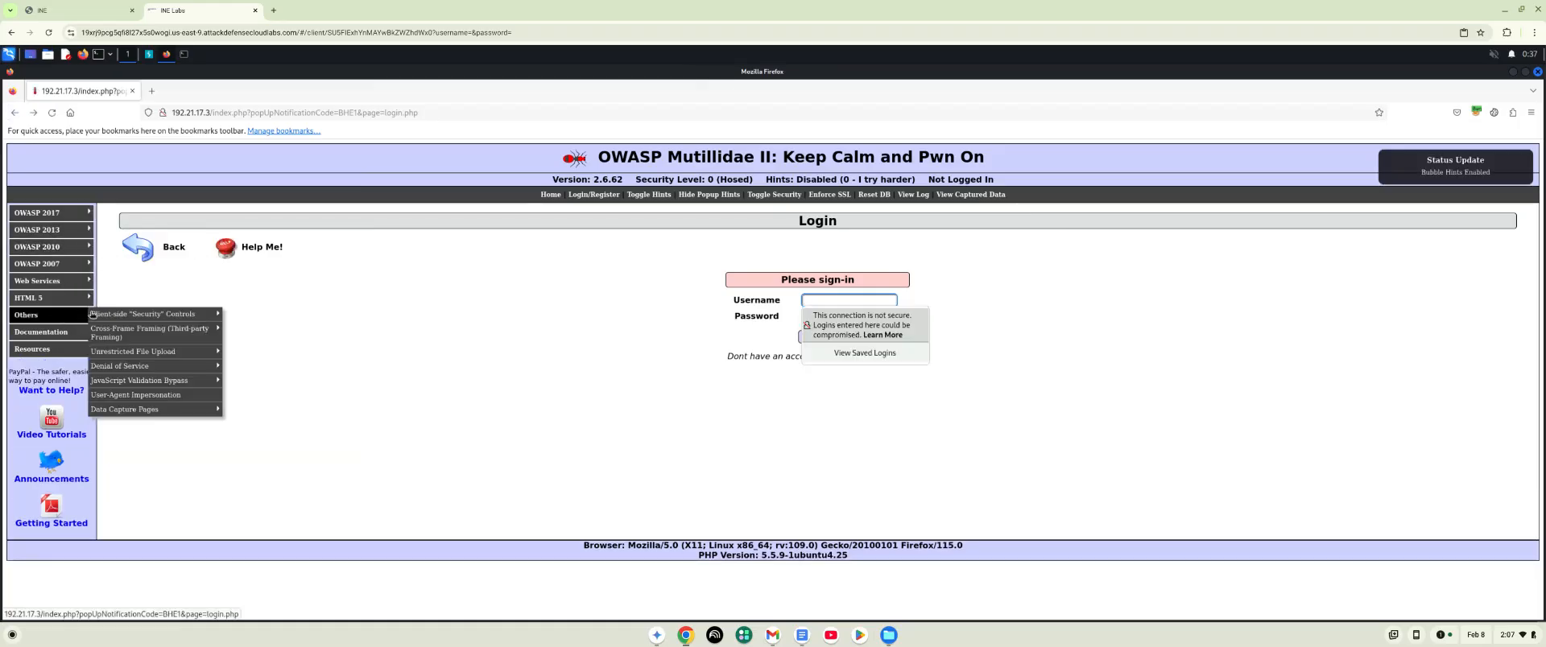
{"action": "mouse_move", "coordinate": [218, 319]}
{"action": "left_click", "coordinate": [266, 315]}
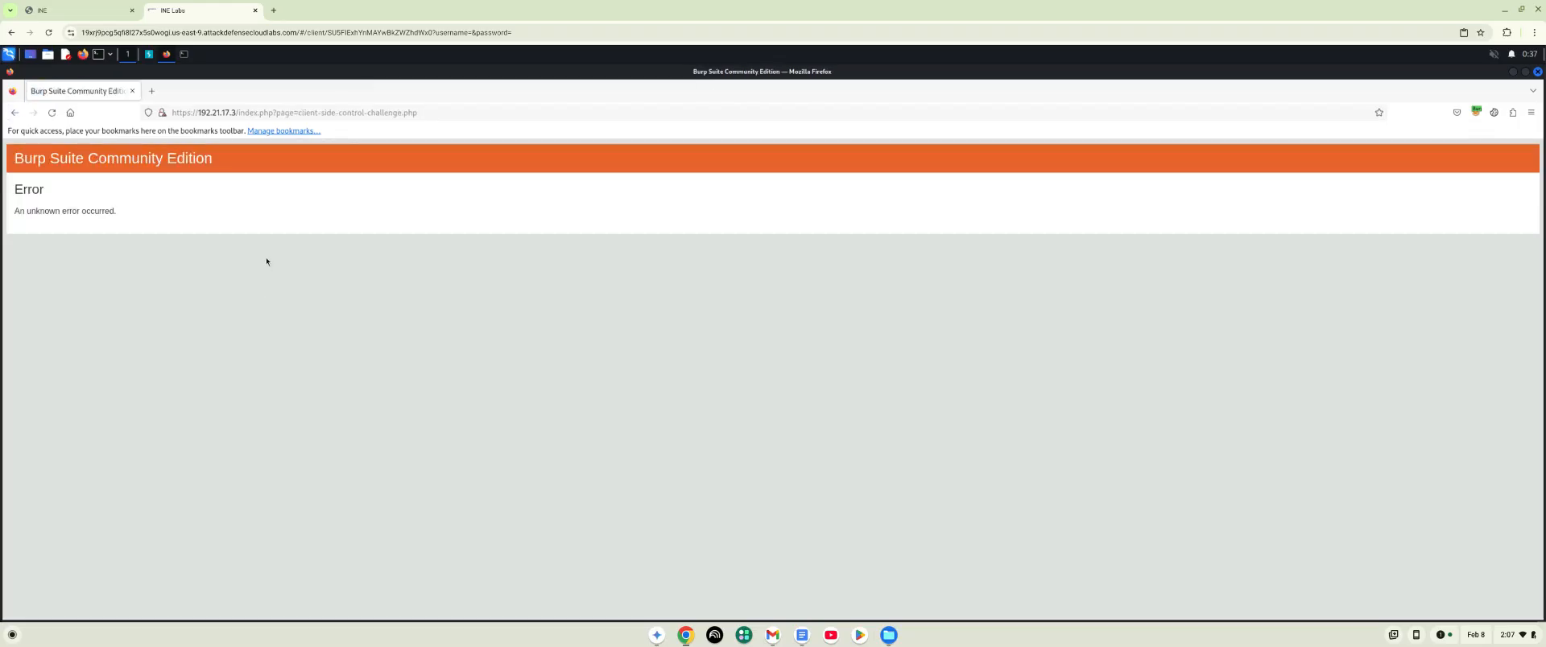
{"action": "left_click", "coordinate": [15, 112]}
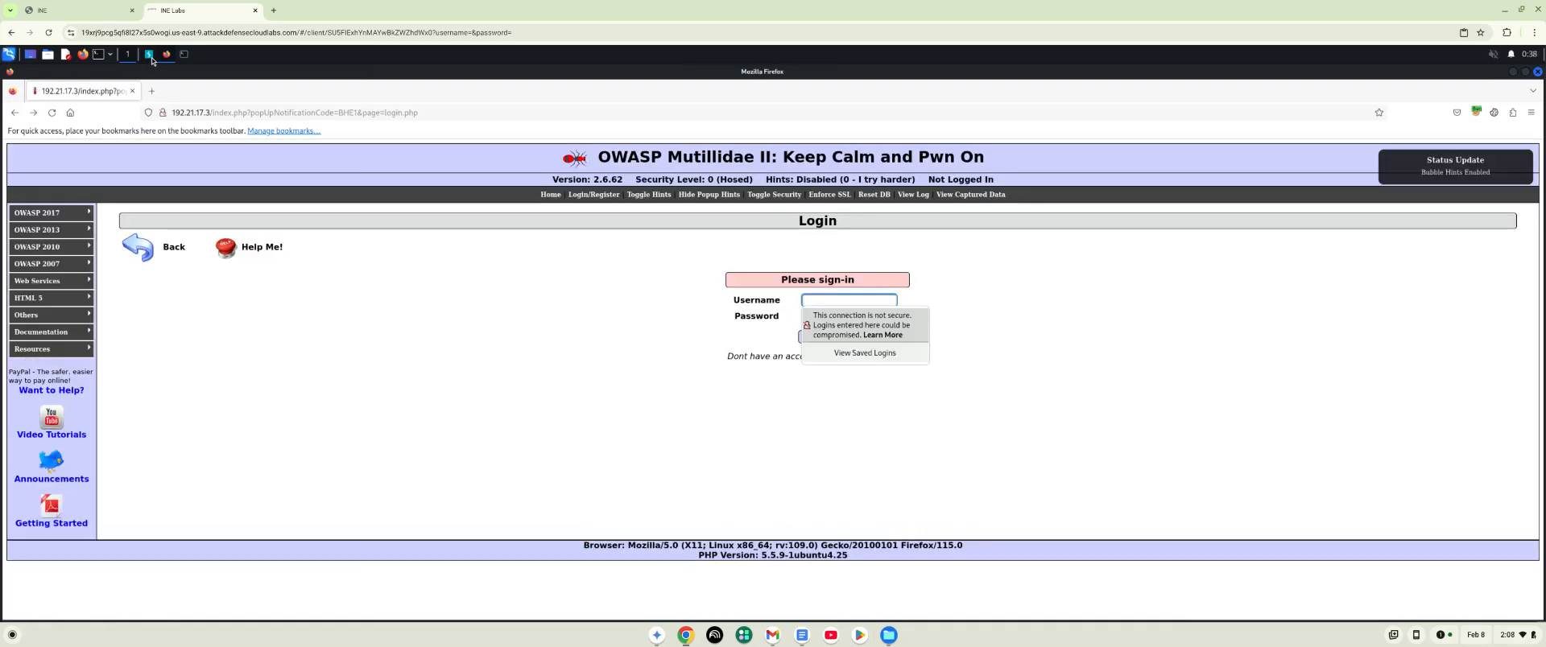
{"action": "key", "text": "alt+Tab"}
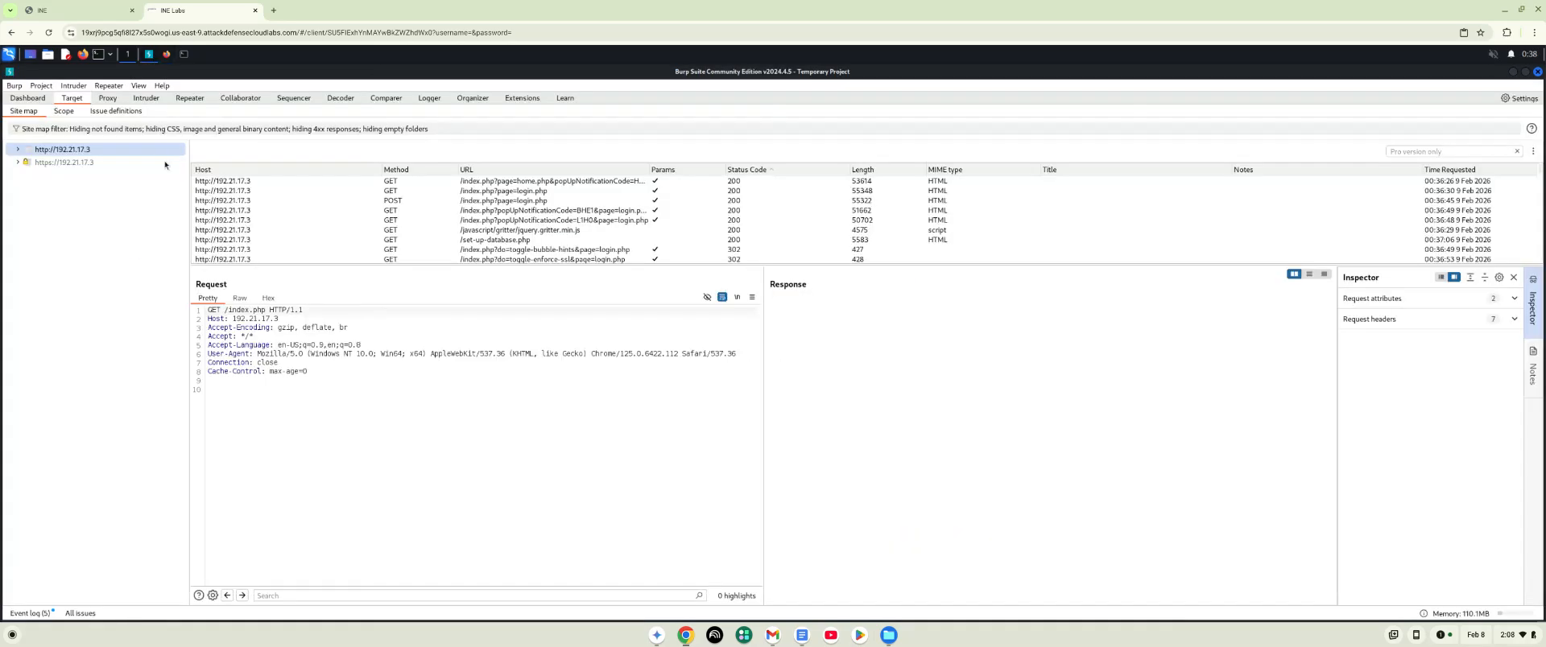
{"action": "left_click", "coordinate": [202, 202]}
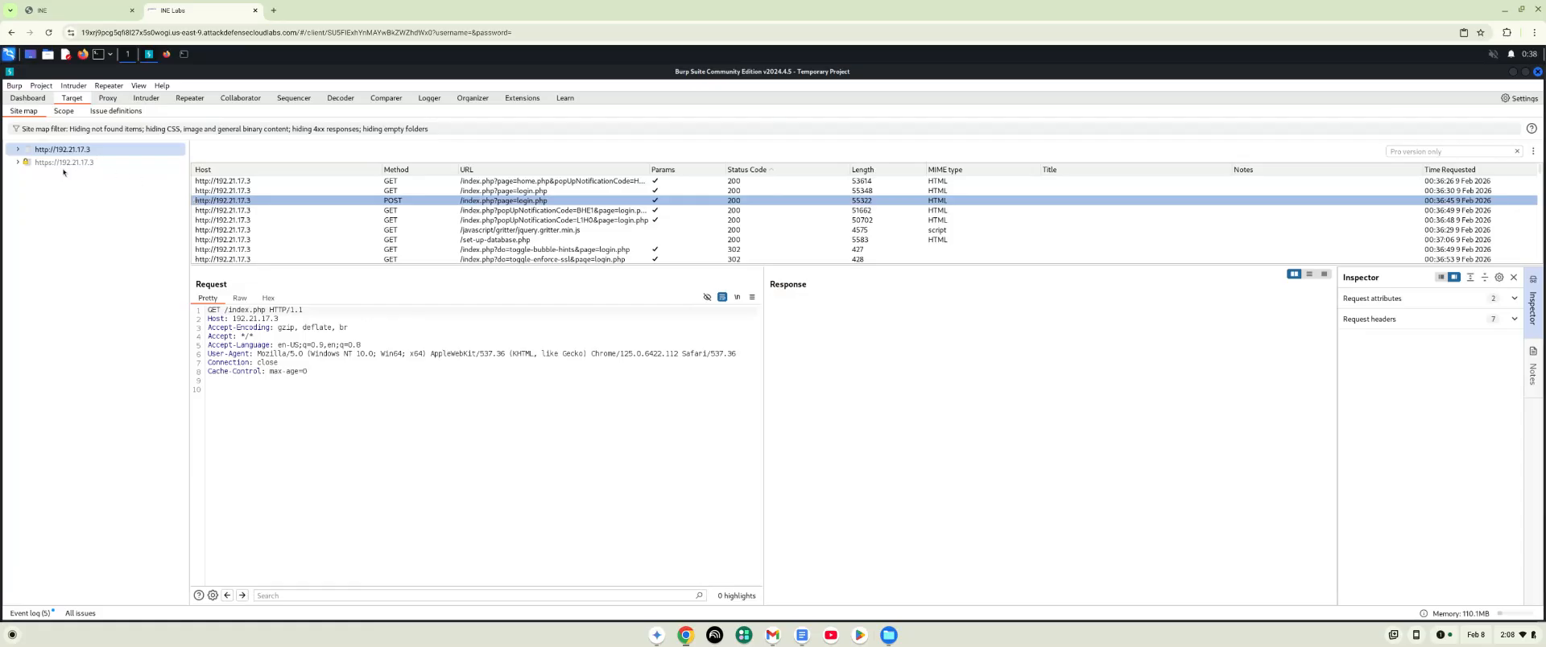
{"action": "left_click", "coordinate": [65, 152]}
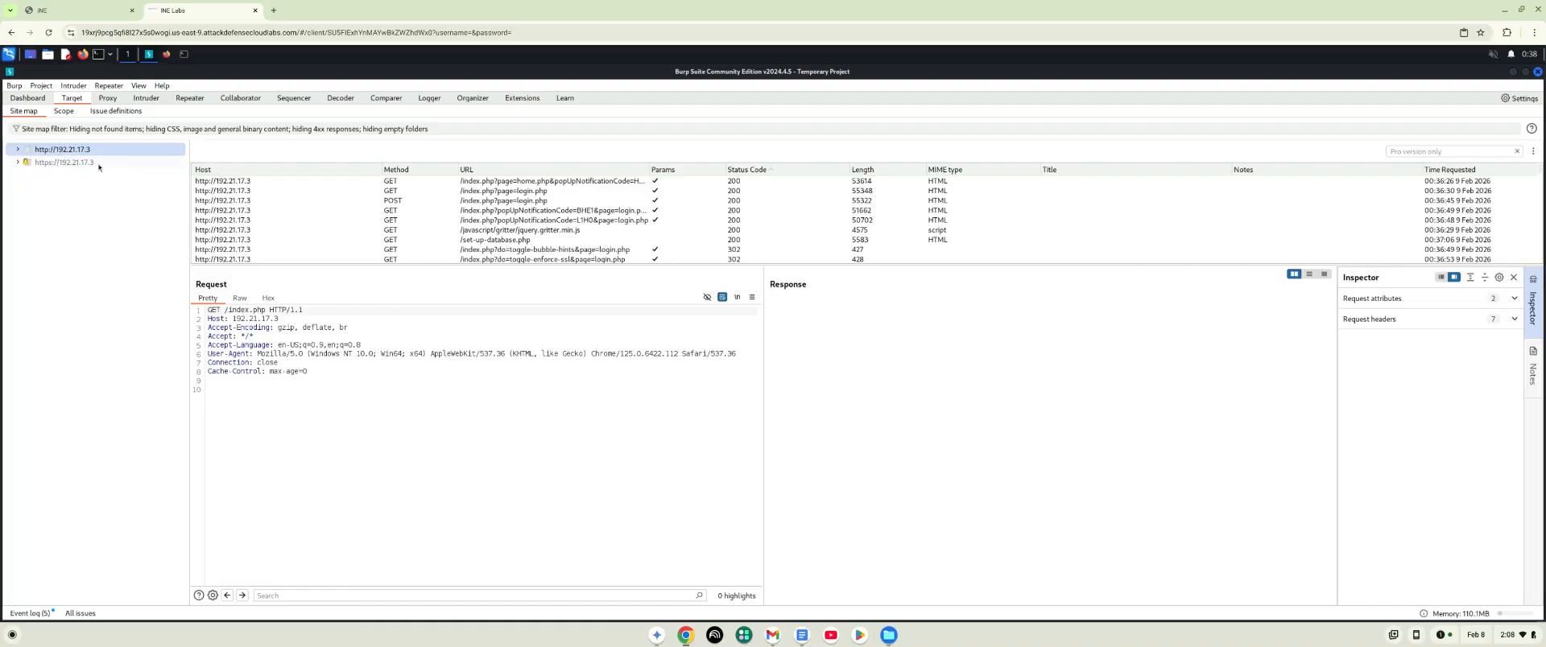
{"action": "left_click", "coordinate": [480, 191]}
{"action": "left_click", "coordinate": [516, 184]}
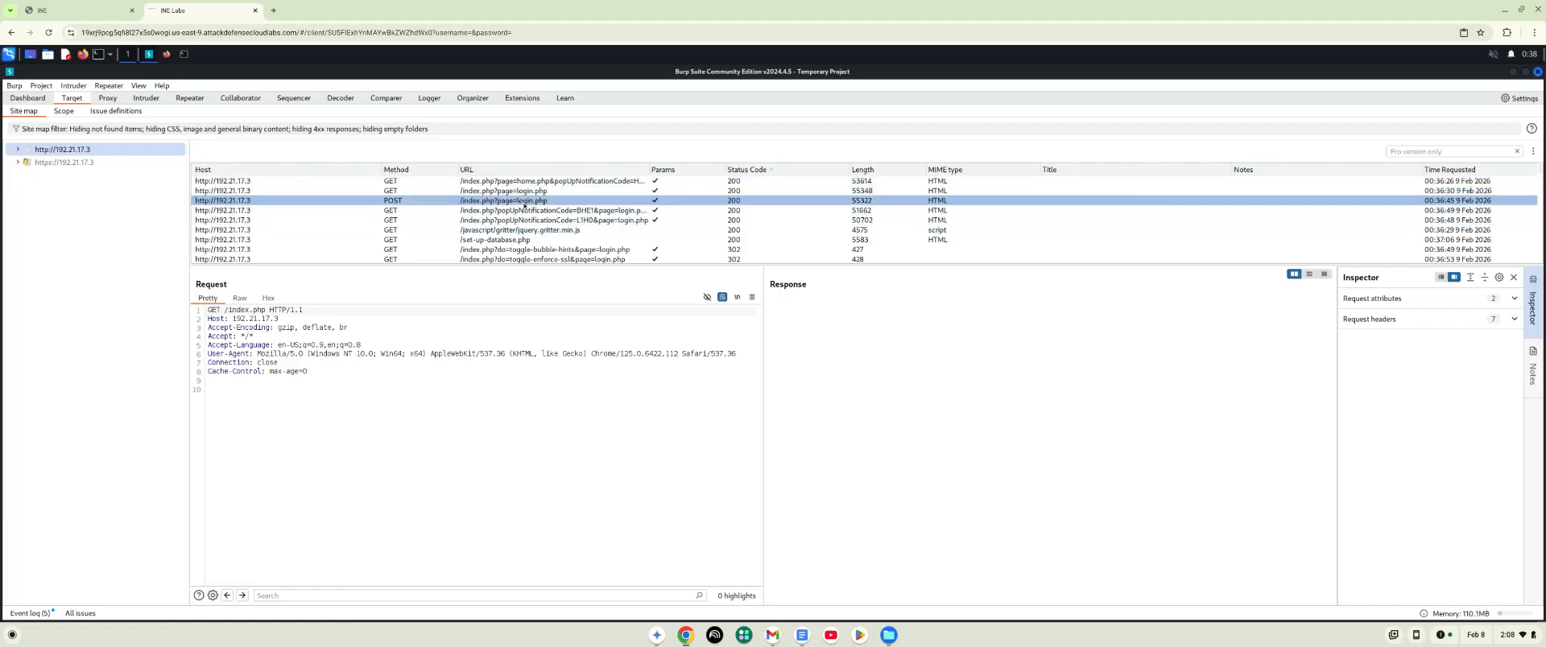
{"action": "left_click", "coordinate": [525, 204]}
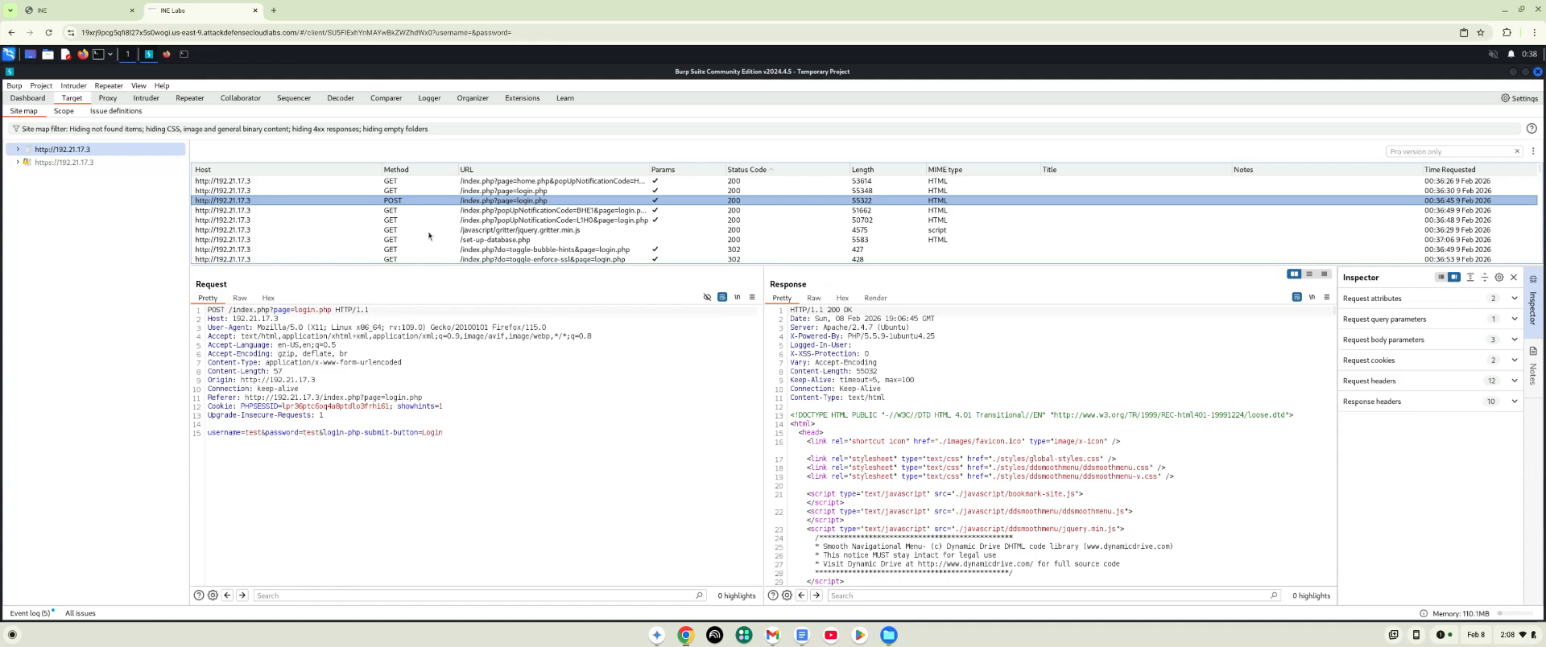
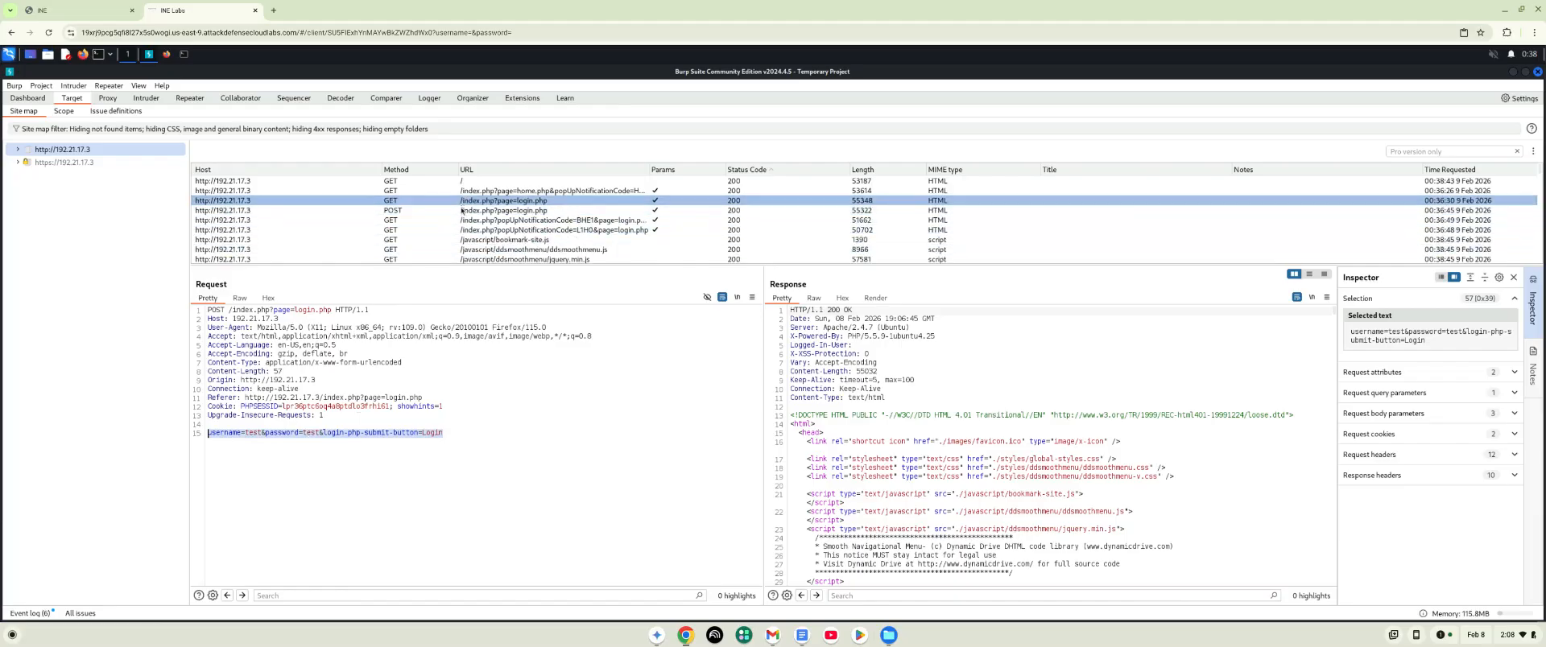
{"action": "left_click", "coordinate": [19, 150]}
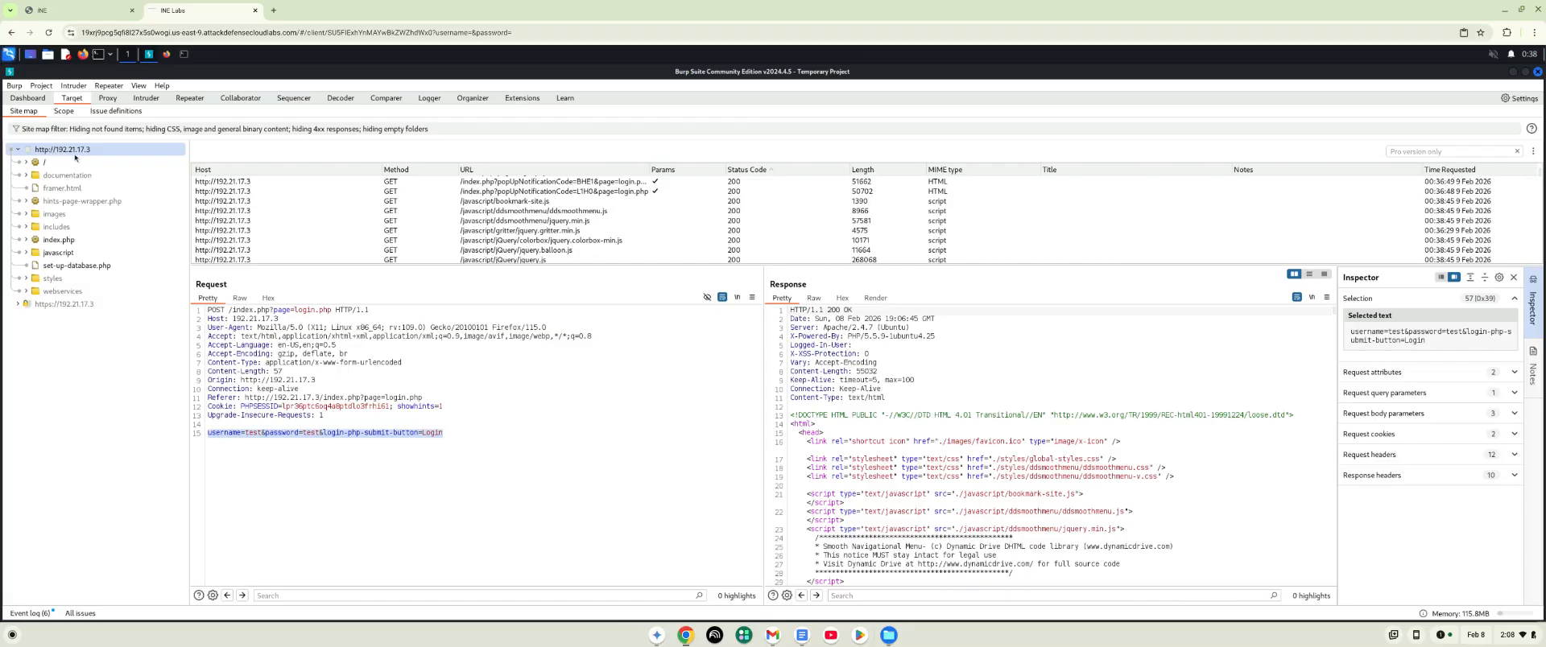
{"action": "left_click", "coordinate": [26, 176]}
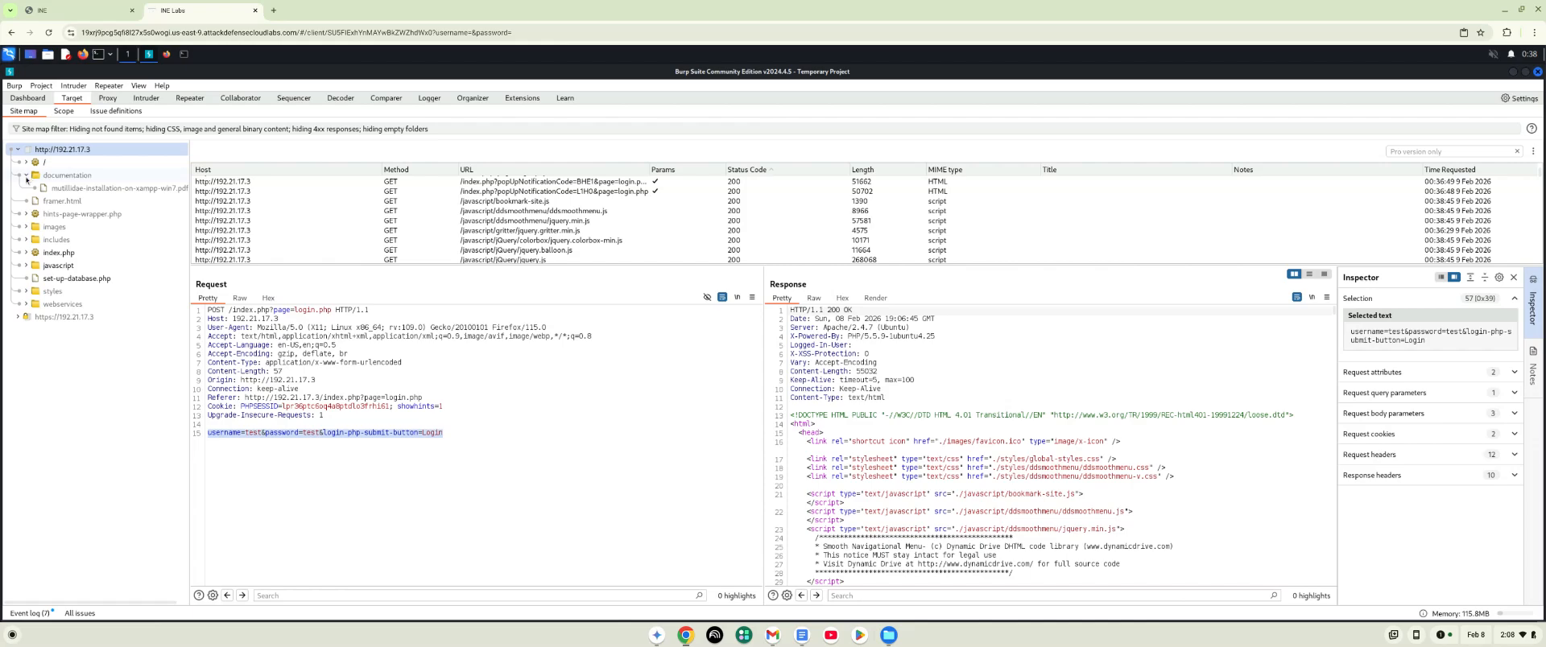
{"action": "left_click", "coordinate": [27, 176]}
{"action": "left_click", "coordinate": [26, 215]}
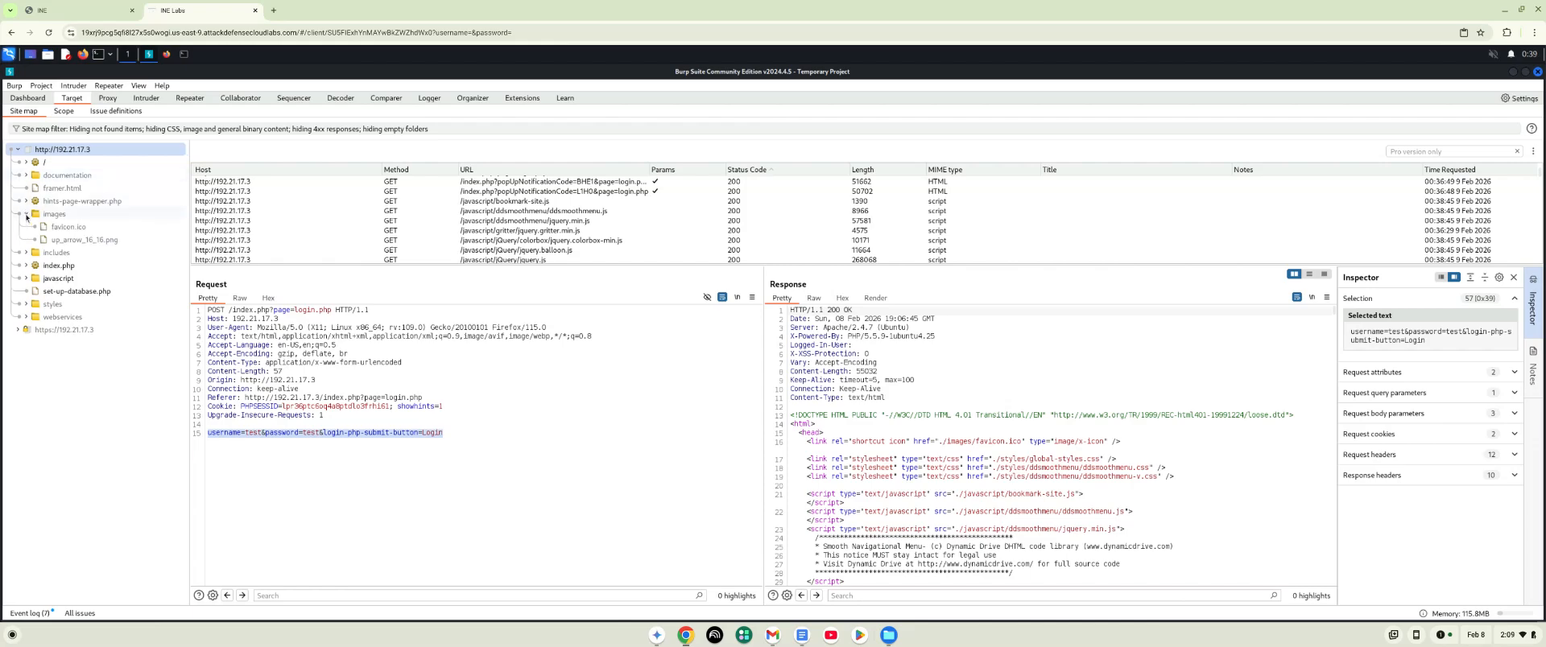
{"action": "left_click", "coordinate": [26, 214]}
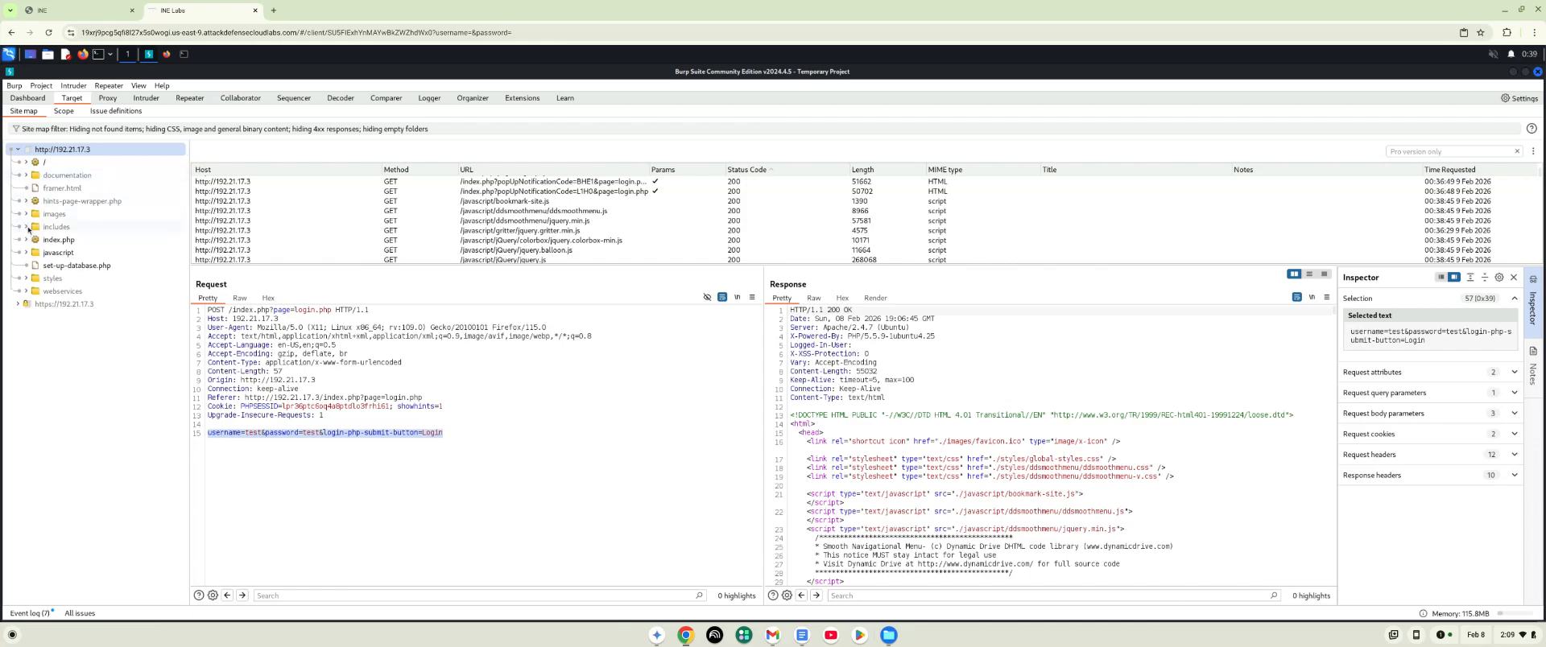
{"action": "left_click", "coordinate": [29, 253]}
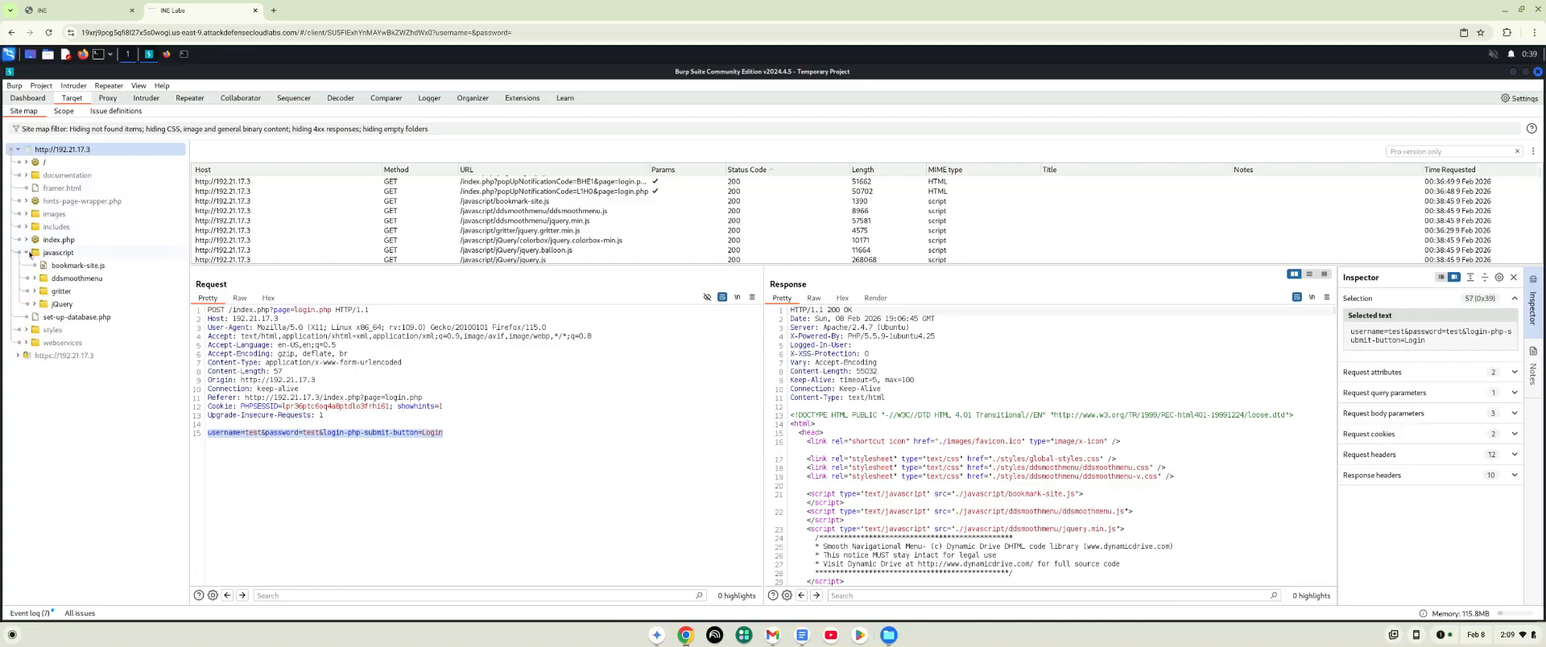
{"action": "left_click", "coordinate": [28, 253]}
{"action": "left_click", "coordinate": [26, 279]}
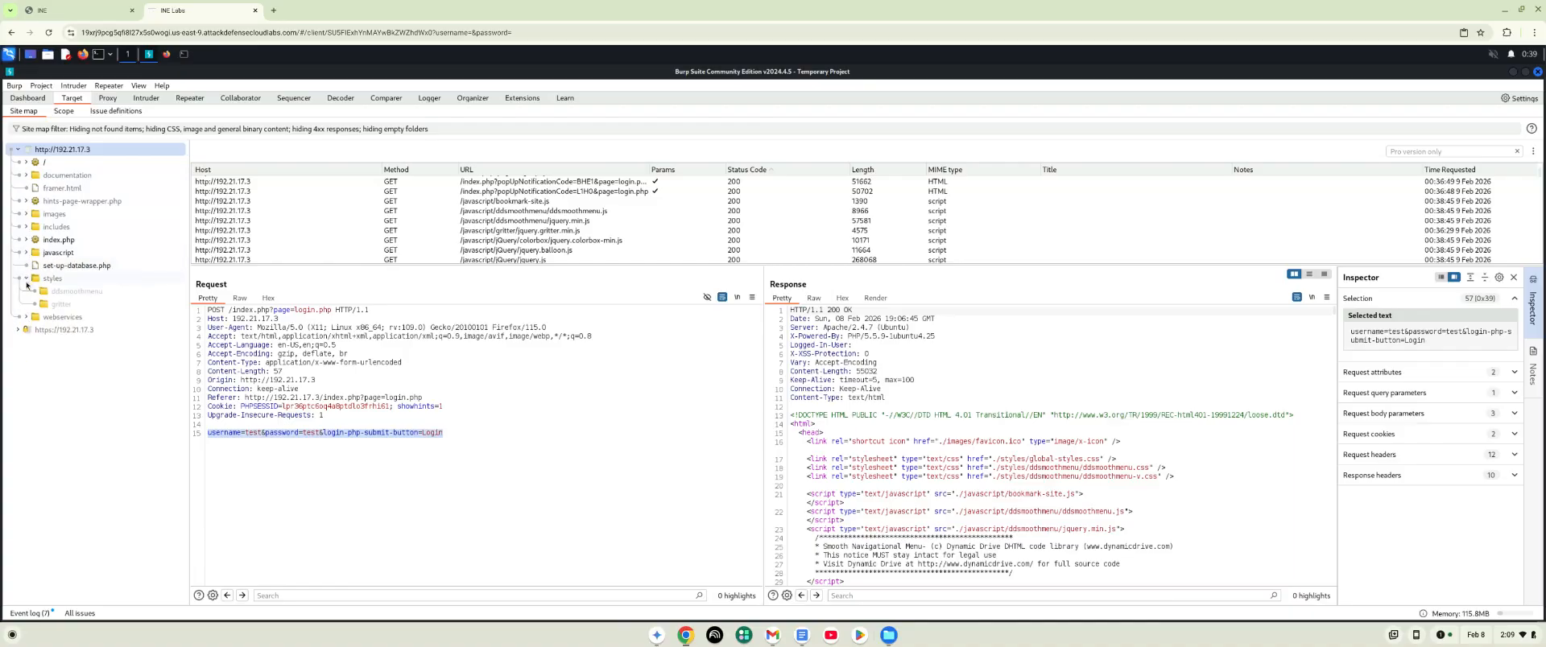
{"action": "left_click", "coordinate": [28, 279]}
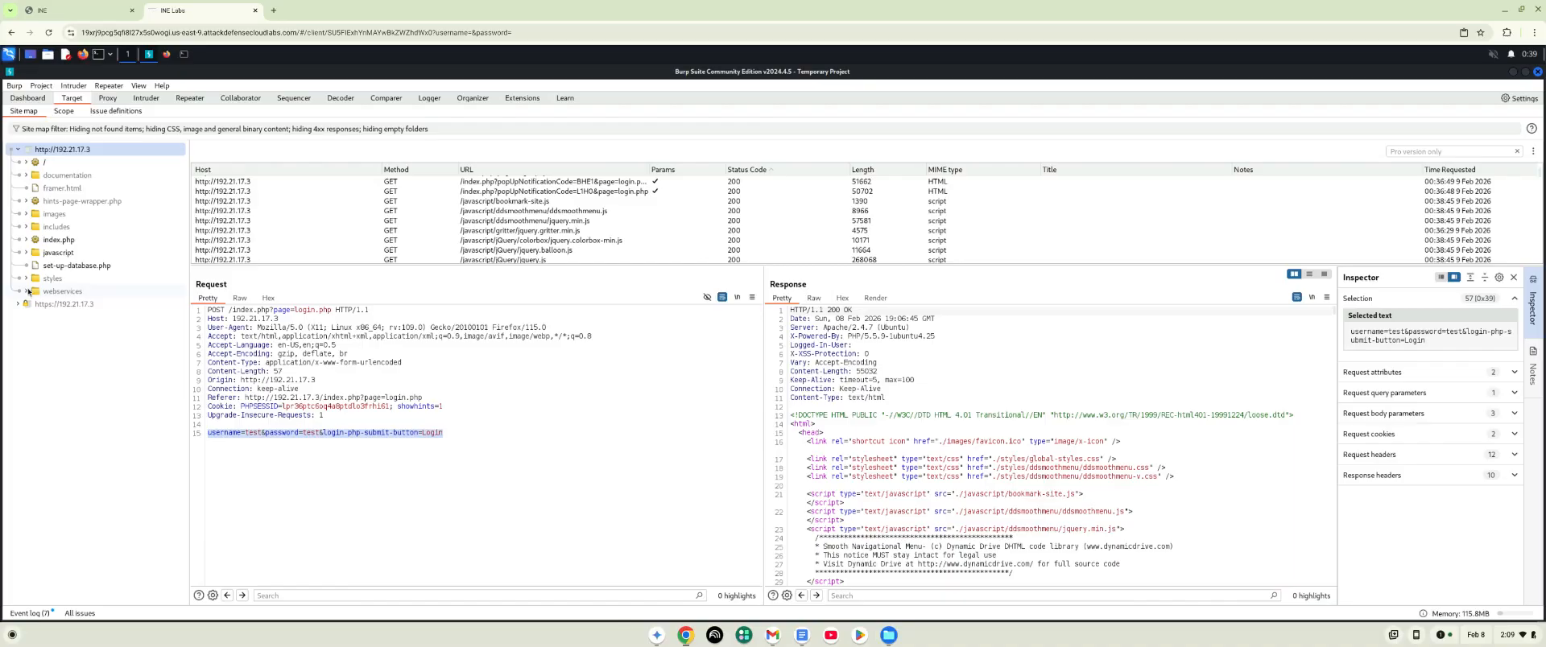
{"action": "left_click", "coordinate": [28, 292]}
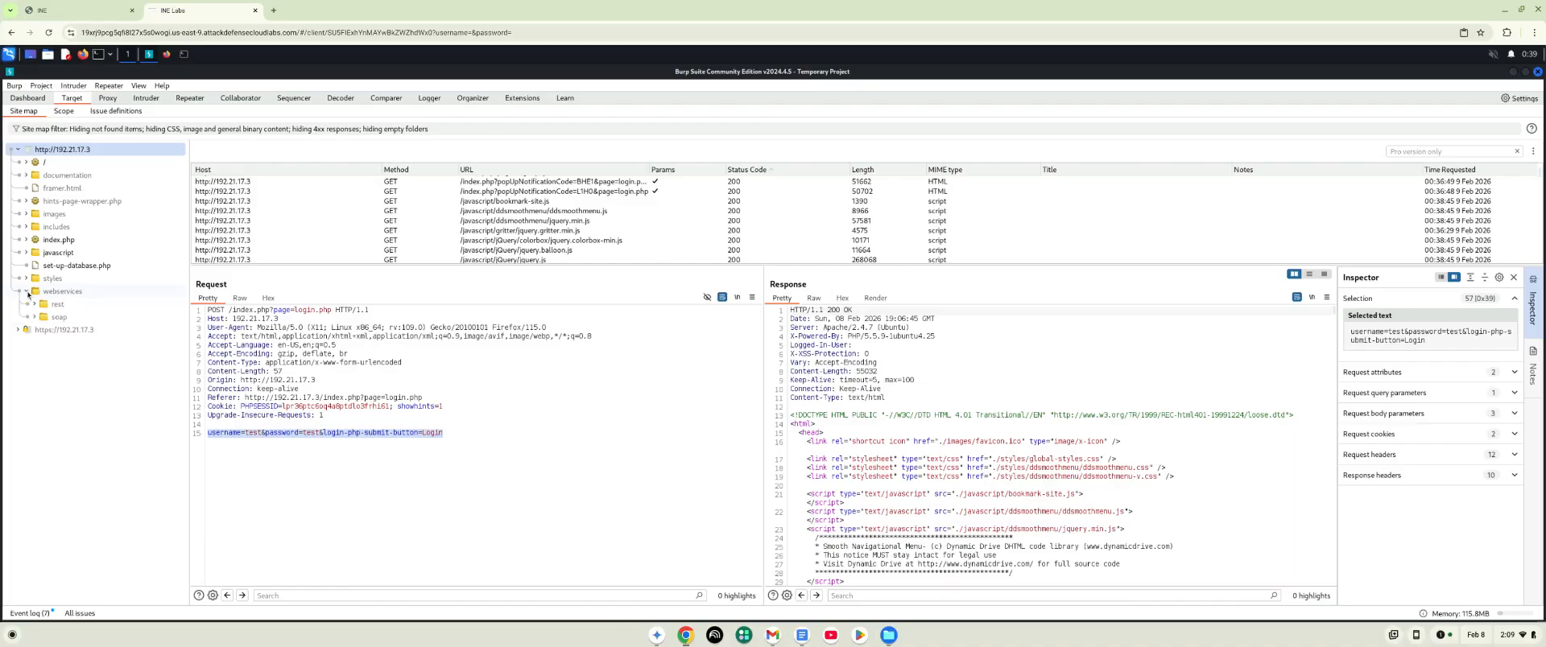
{"action": "left_click", "coordinate": [27, 291]}
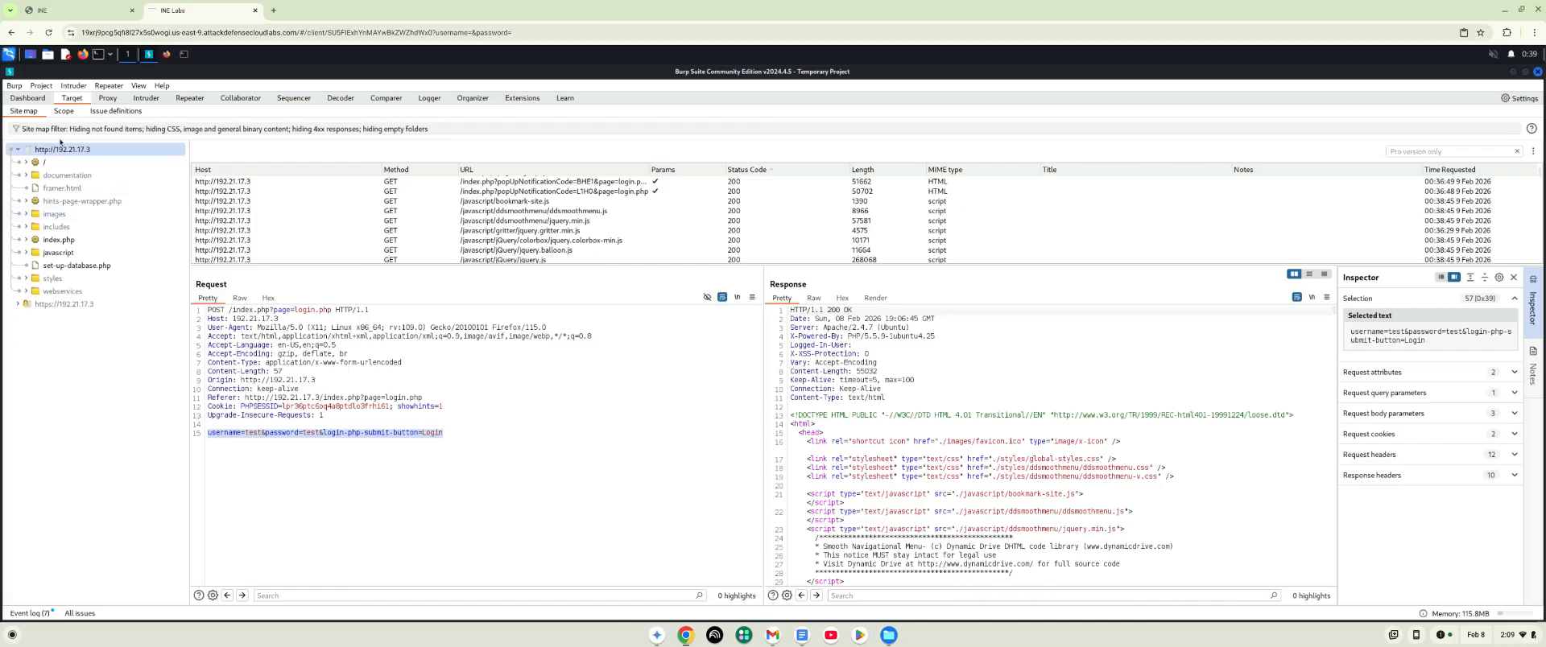
- Review the built-in scan configurations available for a new live task, without adding any of them
{"action": "left_click", "coordinate": [37, 100]}
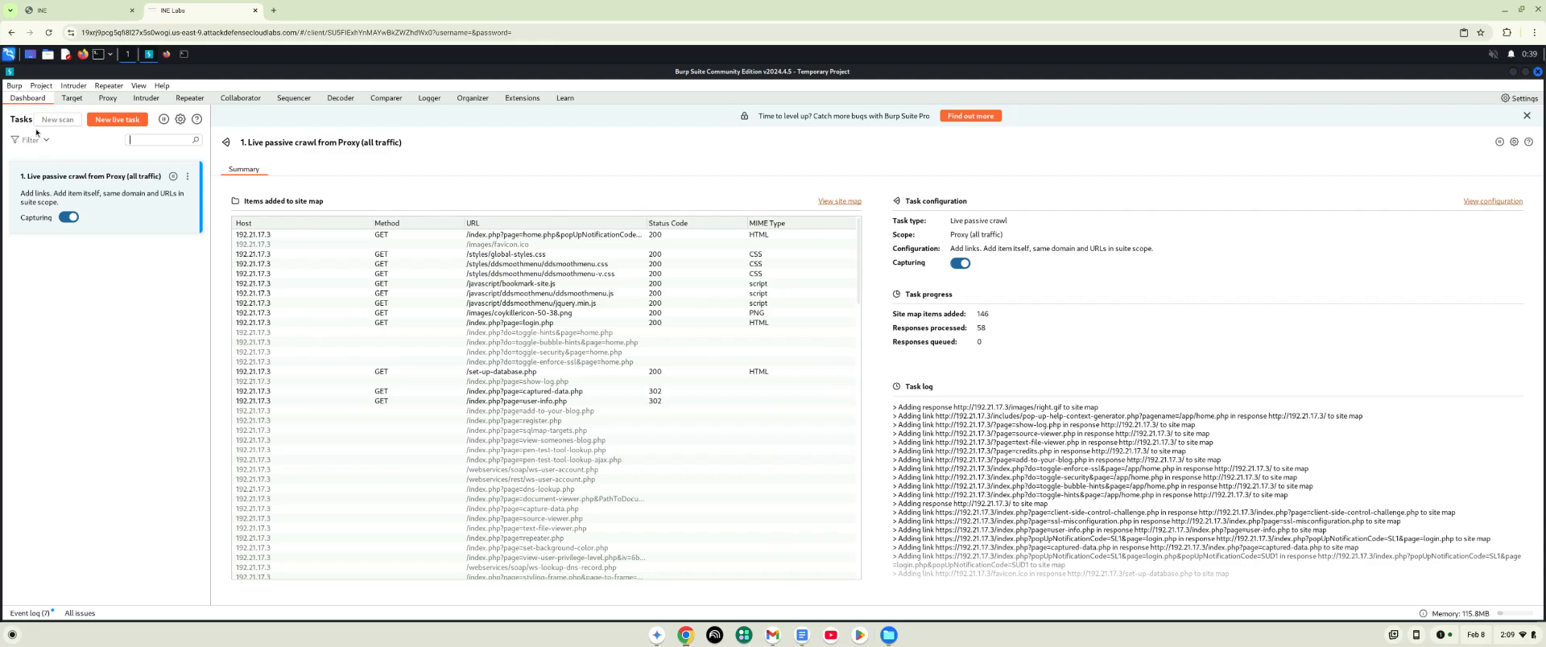
{"action": "left_click", "coordinate": [116, 120]}
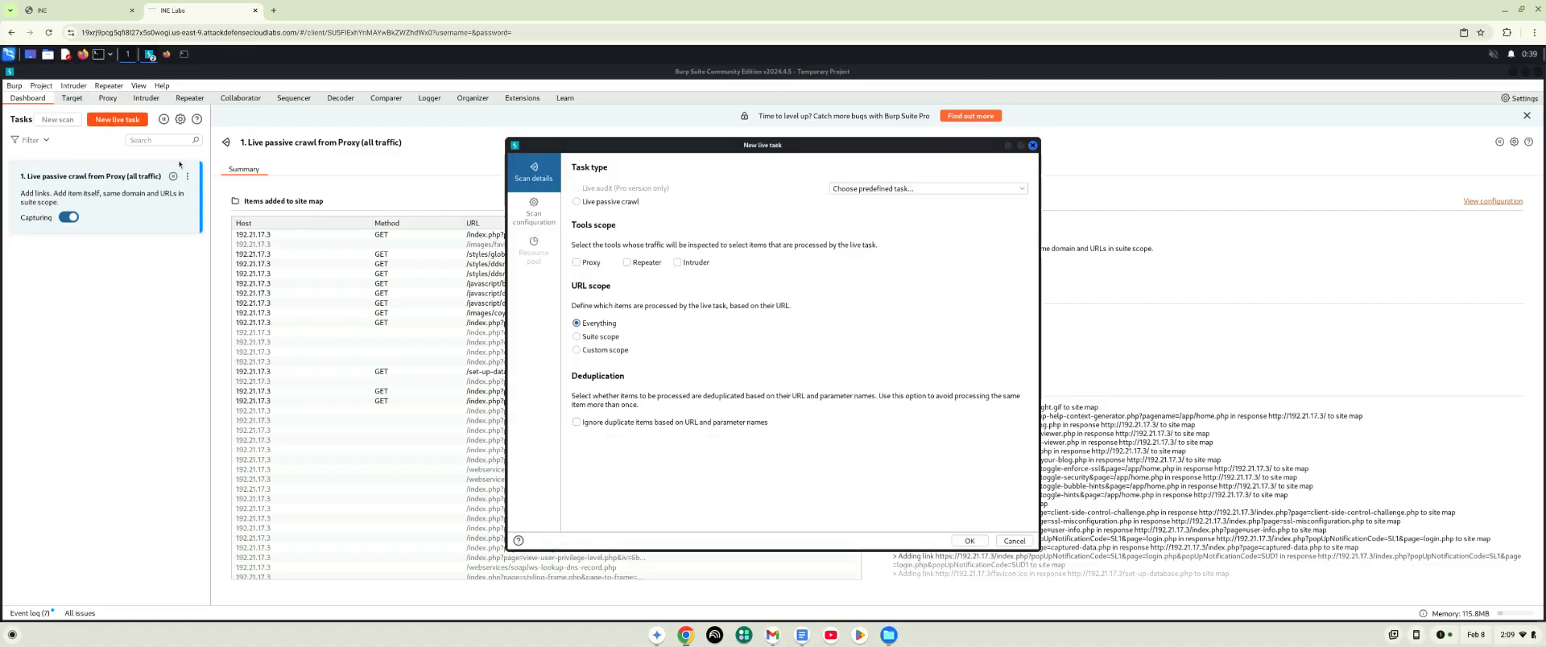
{"action": "left_click", "coordinate": [545, 225]}
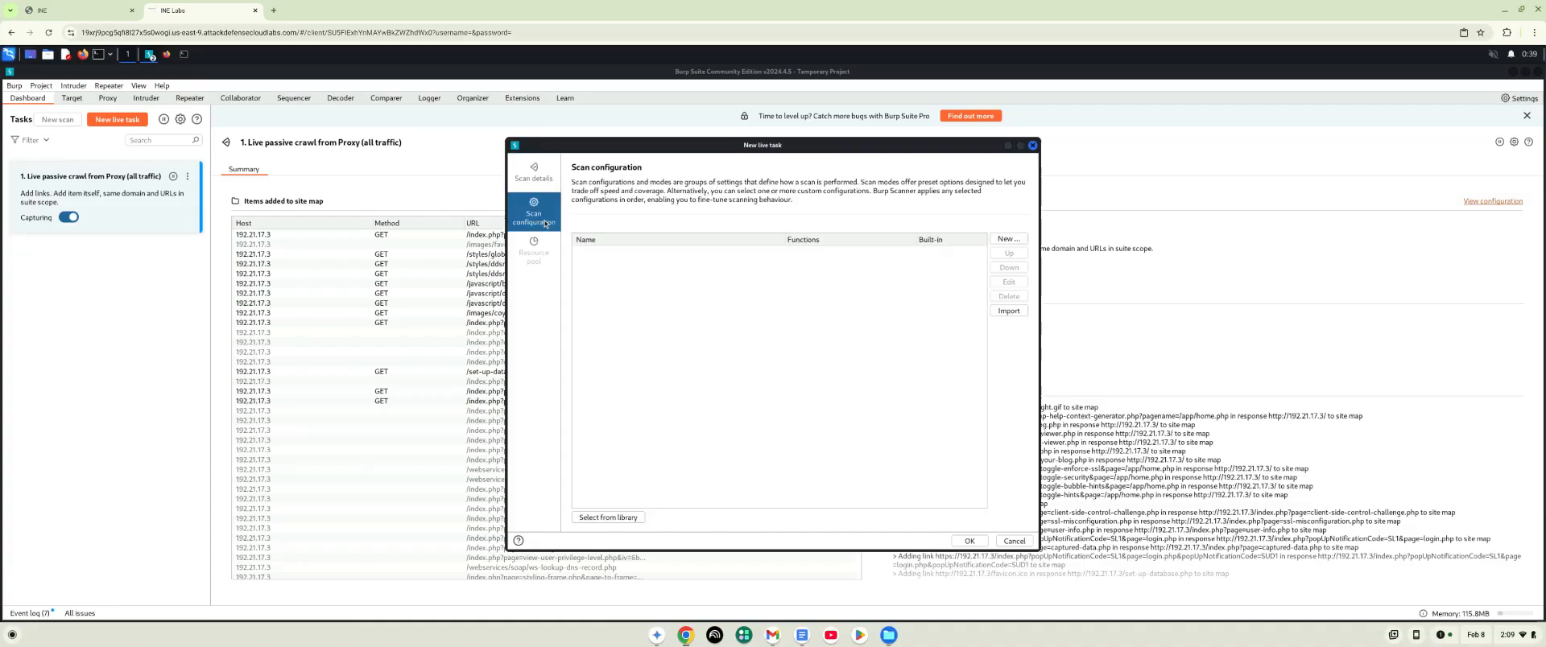
{"action": "left_click", "coordinate": [616, 520]}
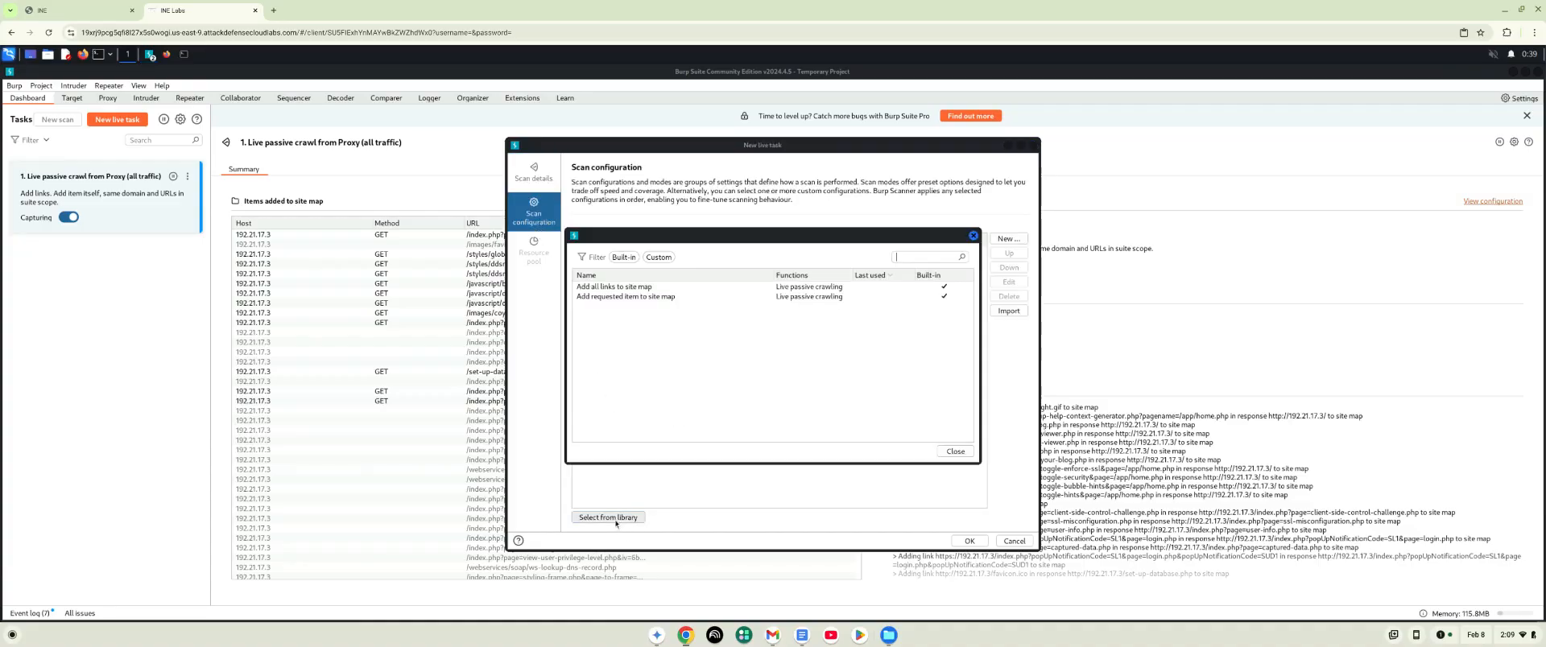
{"action": "left_click", "coordinate": [595, 289]}
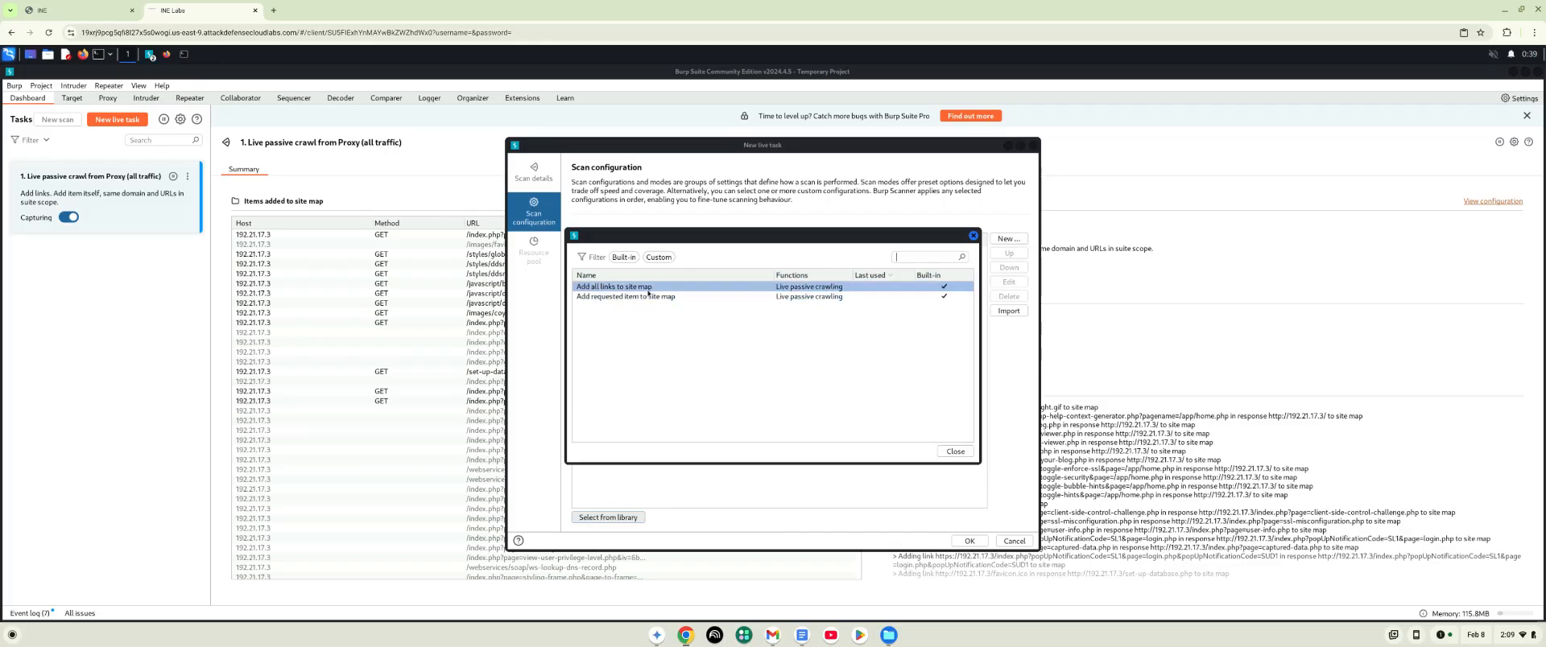
{"action": "left_click", "coordinate": [624, 297]}
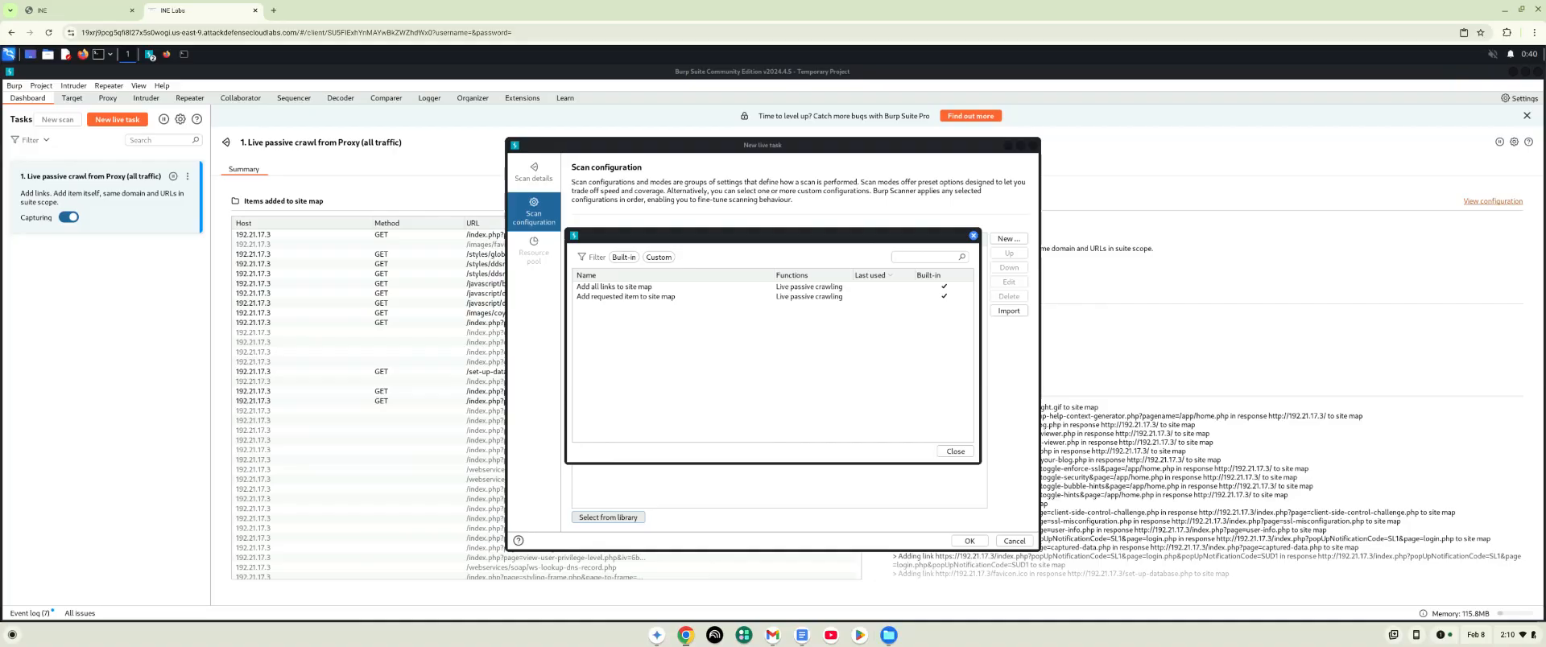
{"action": "left_click", "coordinate": [972, 236]}
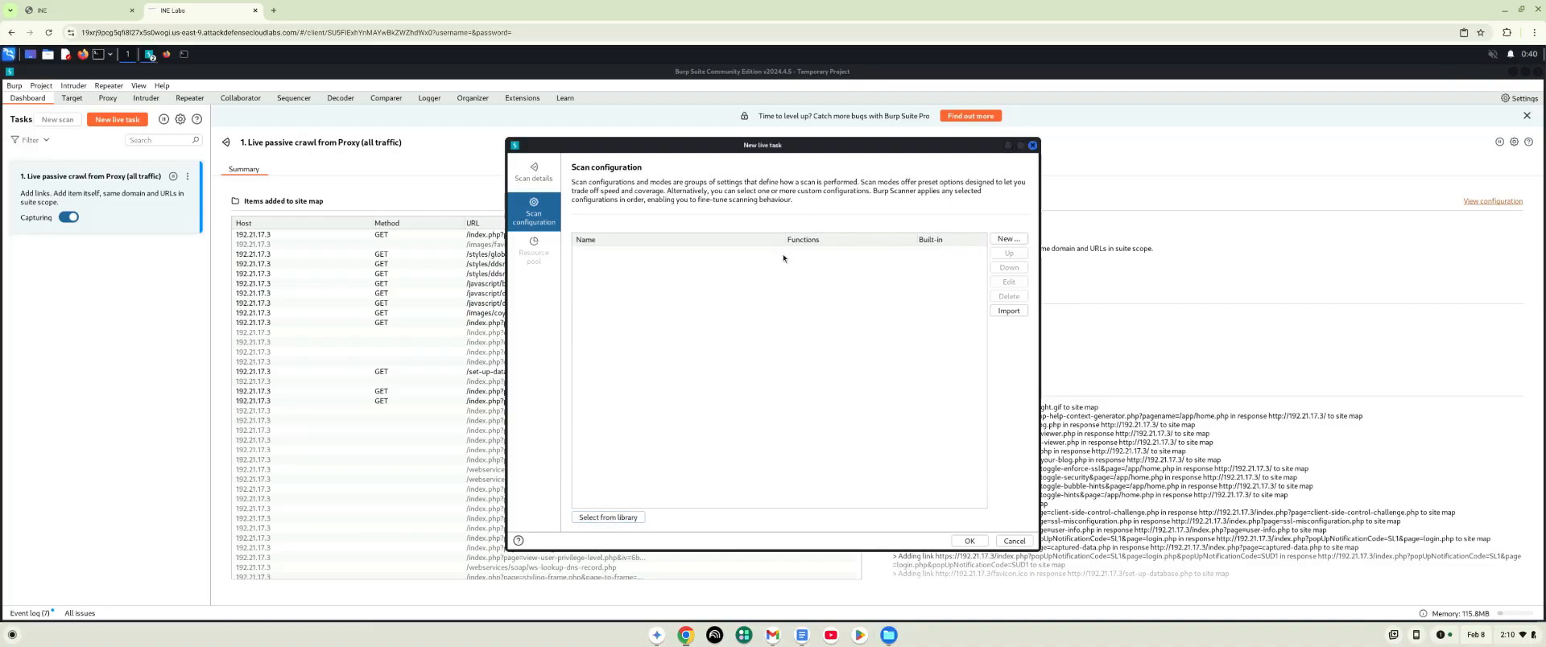
- Try to launch ZAP from the Kali web application proxies, persisting the session with a name based on the current timestamp
{"action": "left_click", "coordinate": [9, 60]}
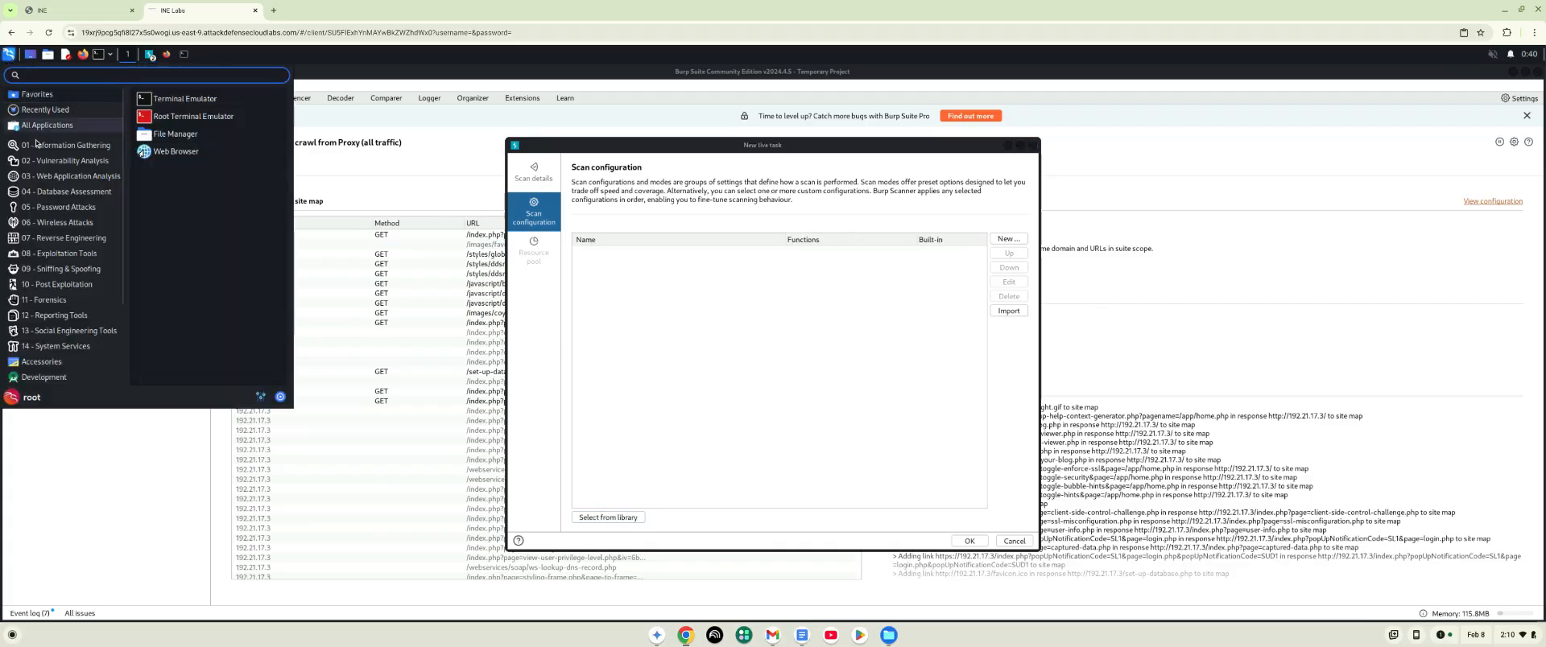
{"action": "mouse_move", "coordinate": [71, 182]}
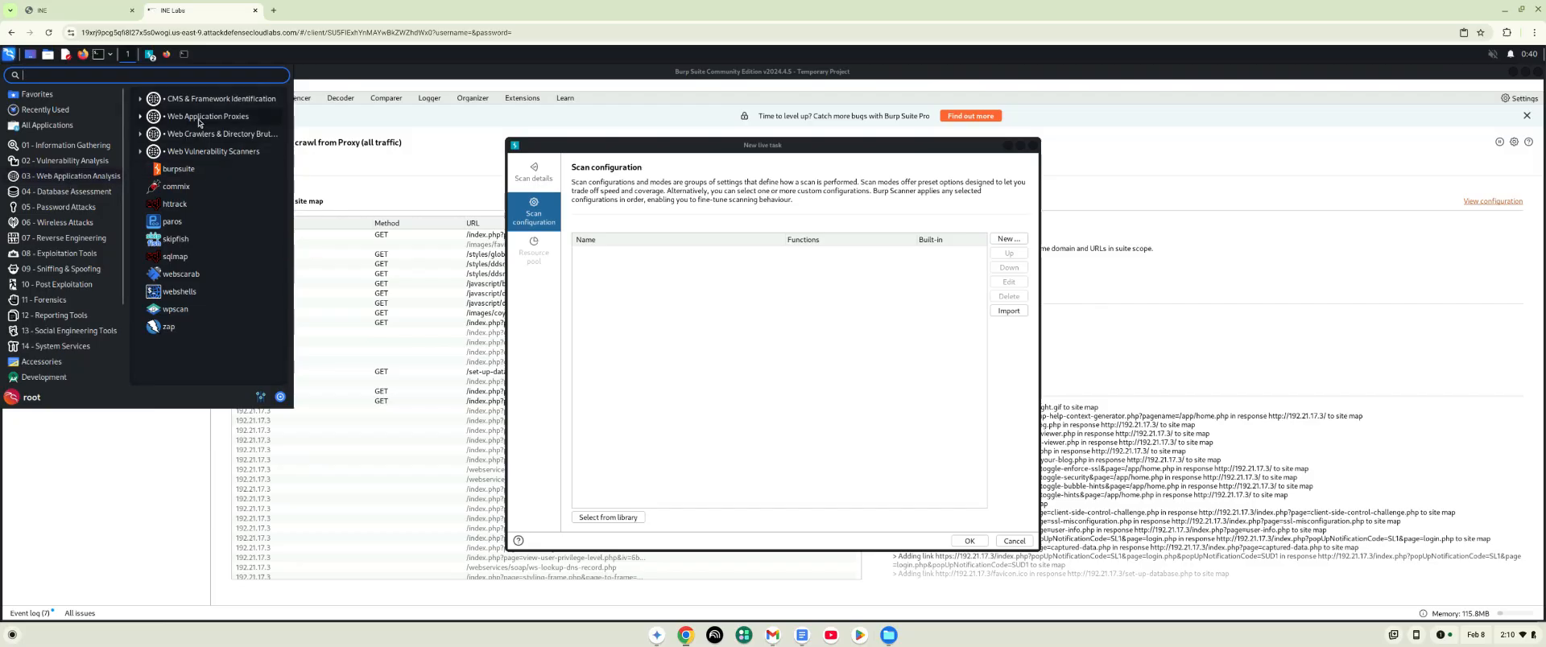
{"action": "left_click", "coordinate": [140, 117]}
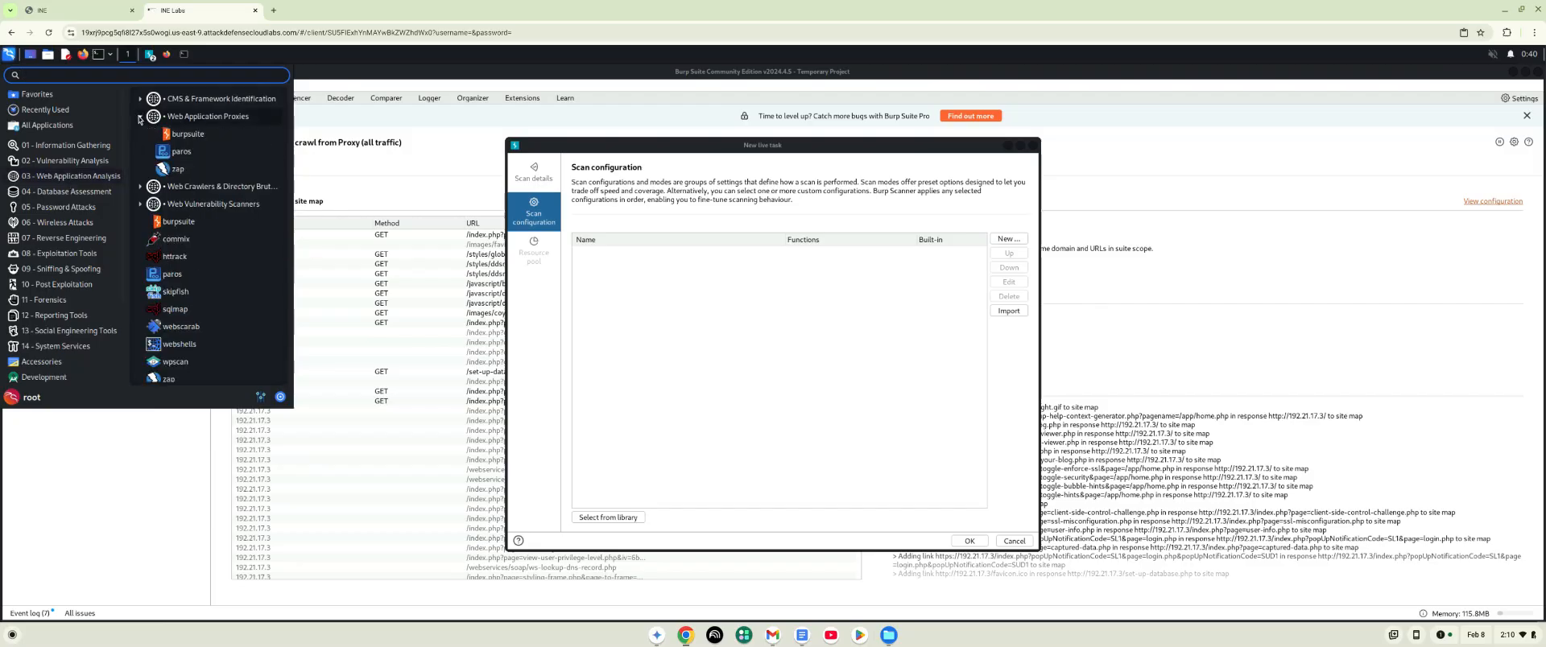
{"action": "left_click", "coordinate": [177, 172]}
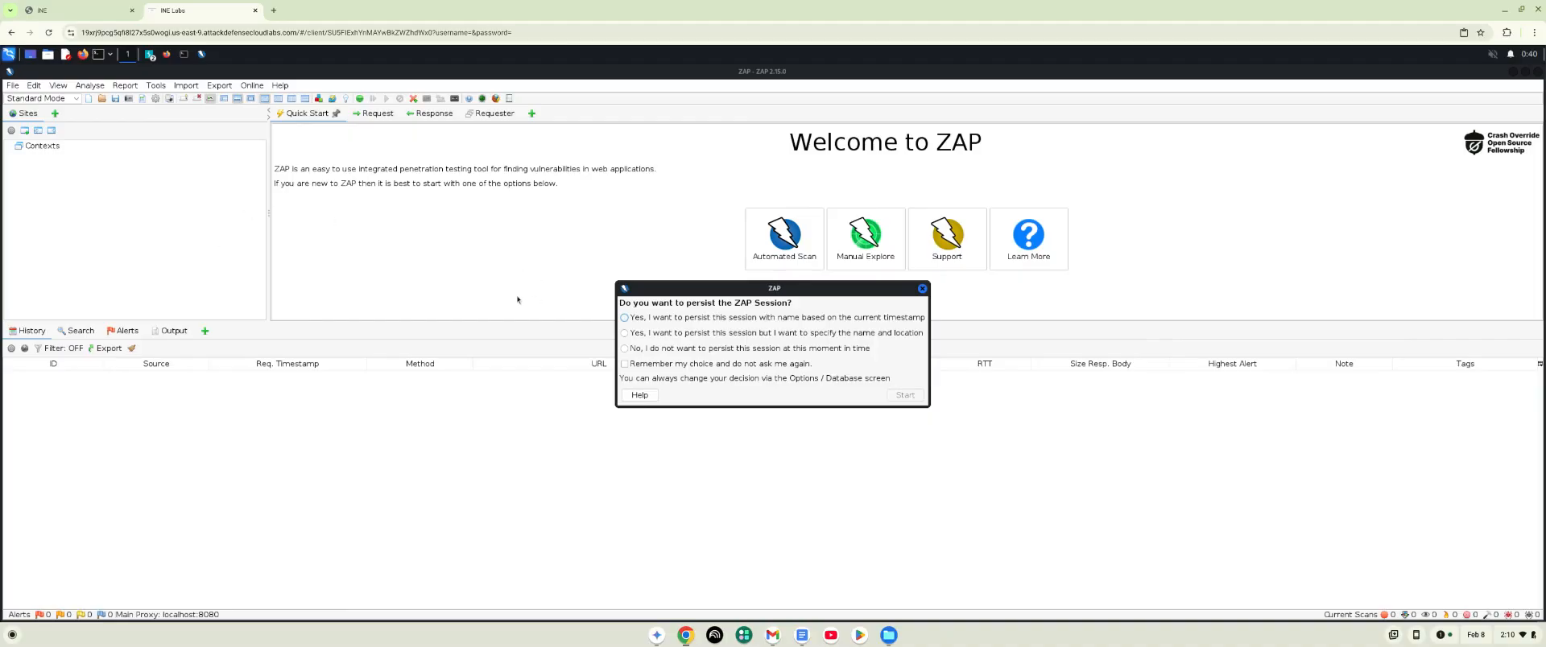
{"action": "left_click", "coordinate": [626, 318]}
{"action": "left_click", "coordinate": [905, 396]}
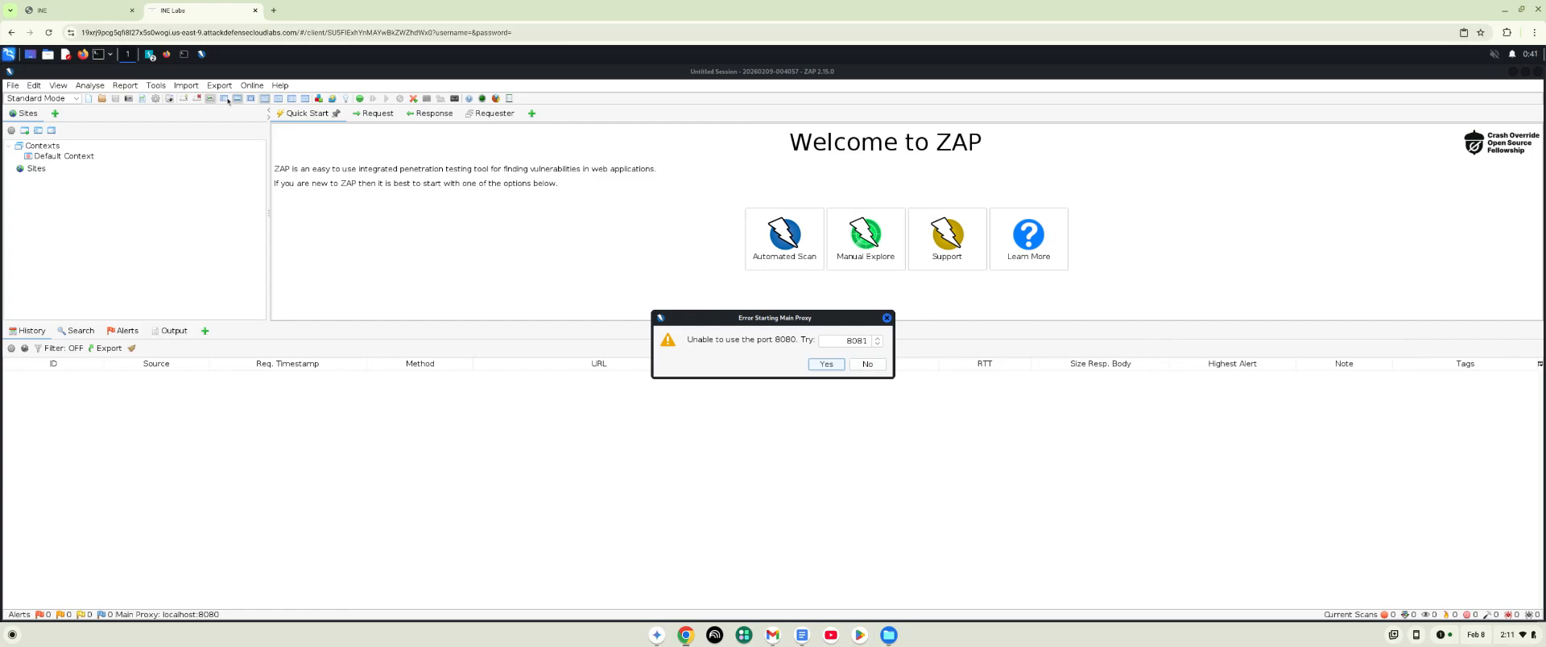
- Decline the alternative proxy port 8081, dismiss the port error and close ZAP
{"action": "left_click", "coordinate": [149, 54]}
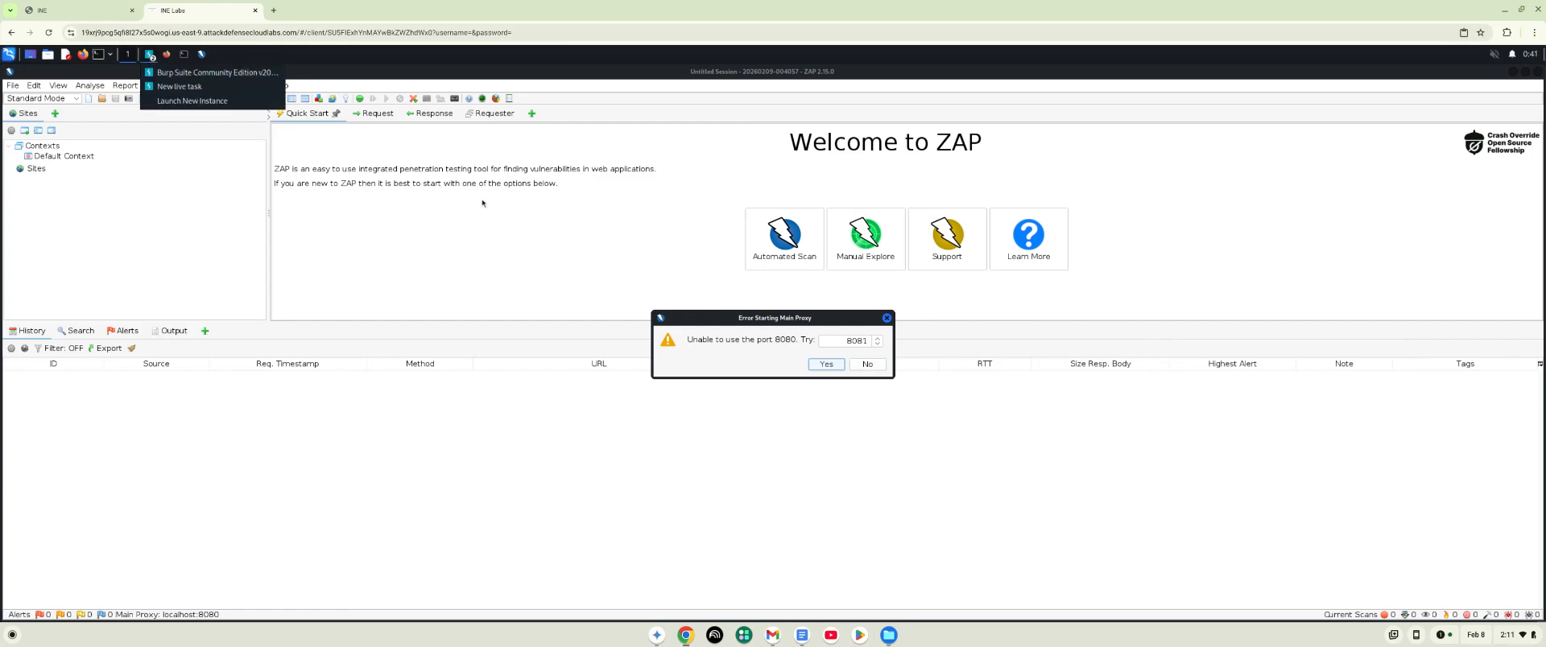
{"action": "left_click", "coordinate": [890, 320]}
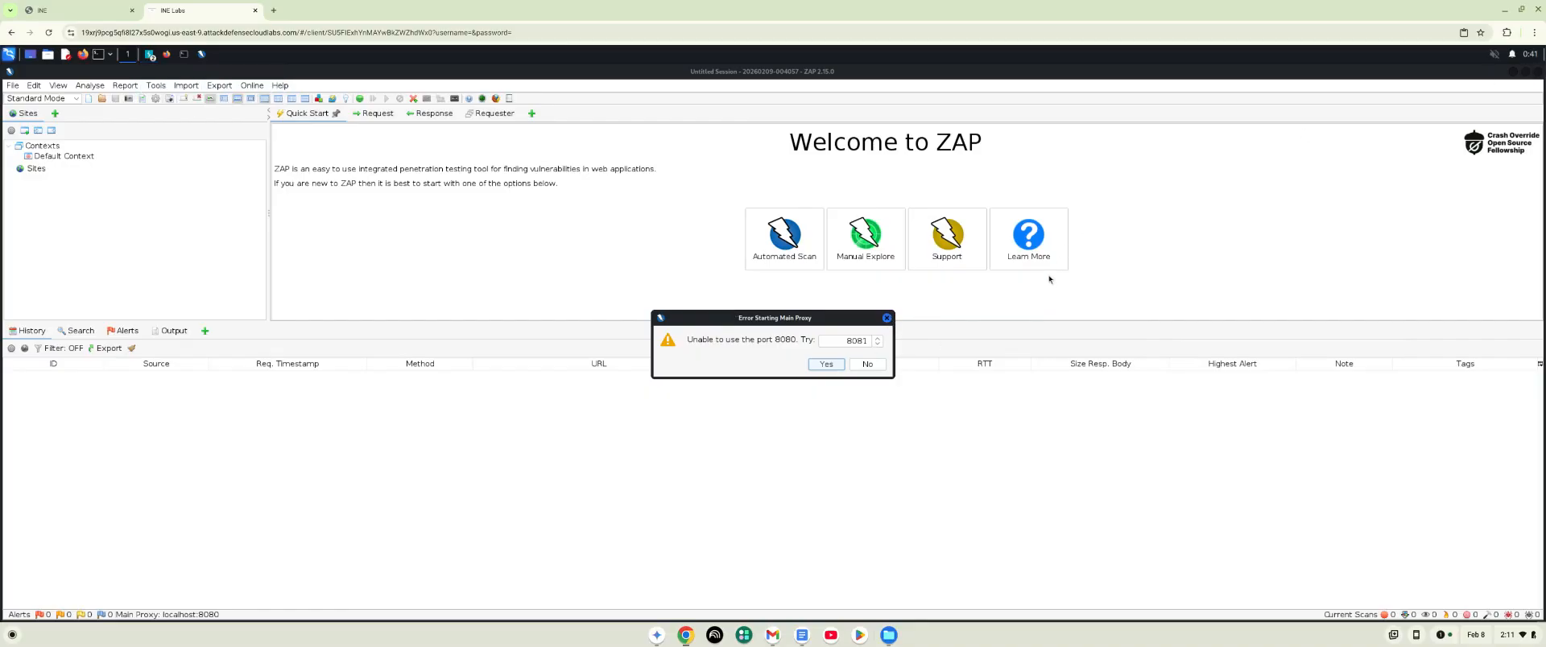
{"action": "left_click", "coordinate": [867, 365]}
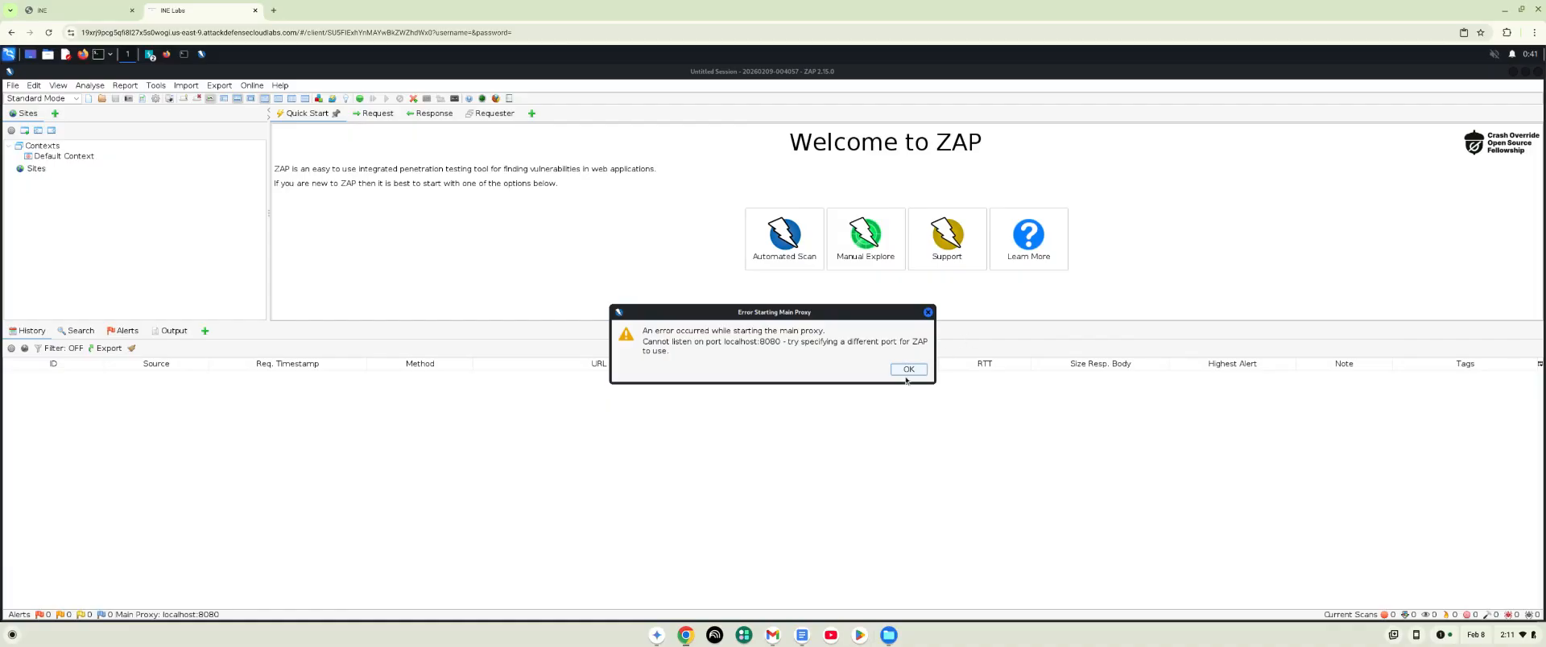
{"action": "left_click", "coordinate": [909, 370]}
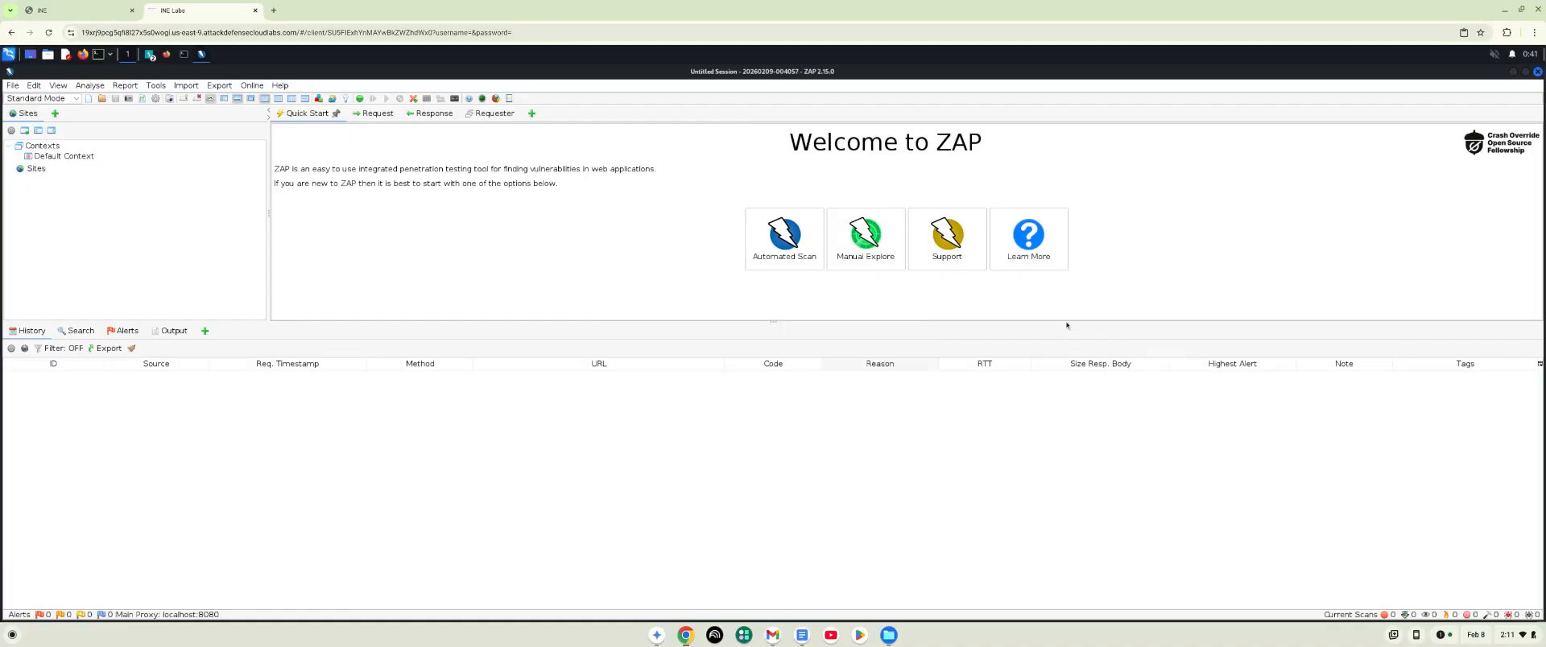
{"action": "left_click", "coordinate": [1538, 72]}
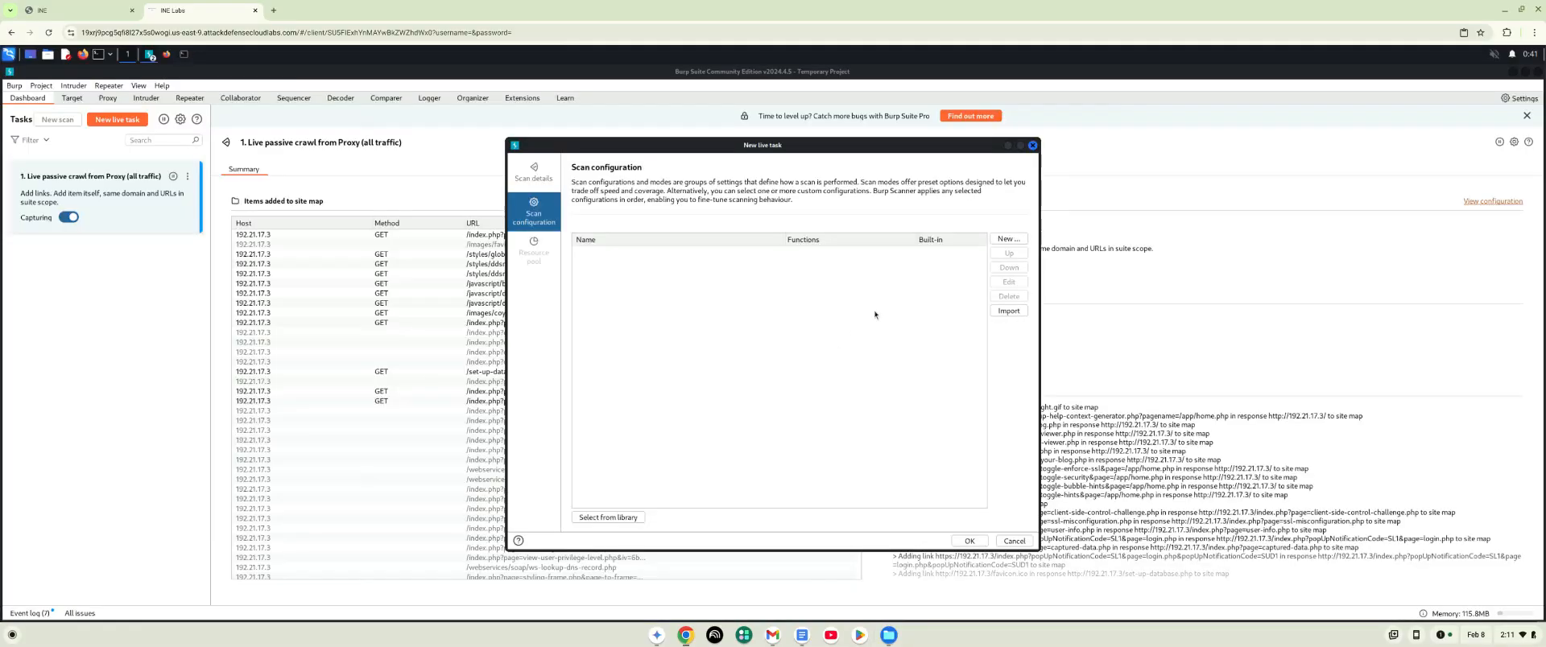
- Discard the new live task and exit Burp Suite completely
{"action": "left_click", "coordinate": [1033, 145]}
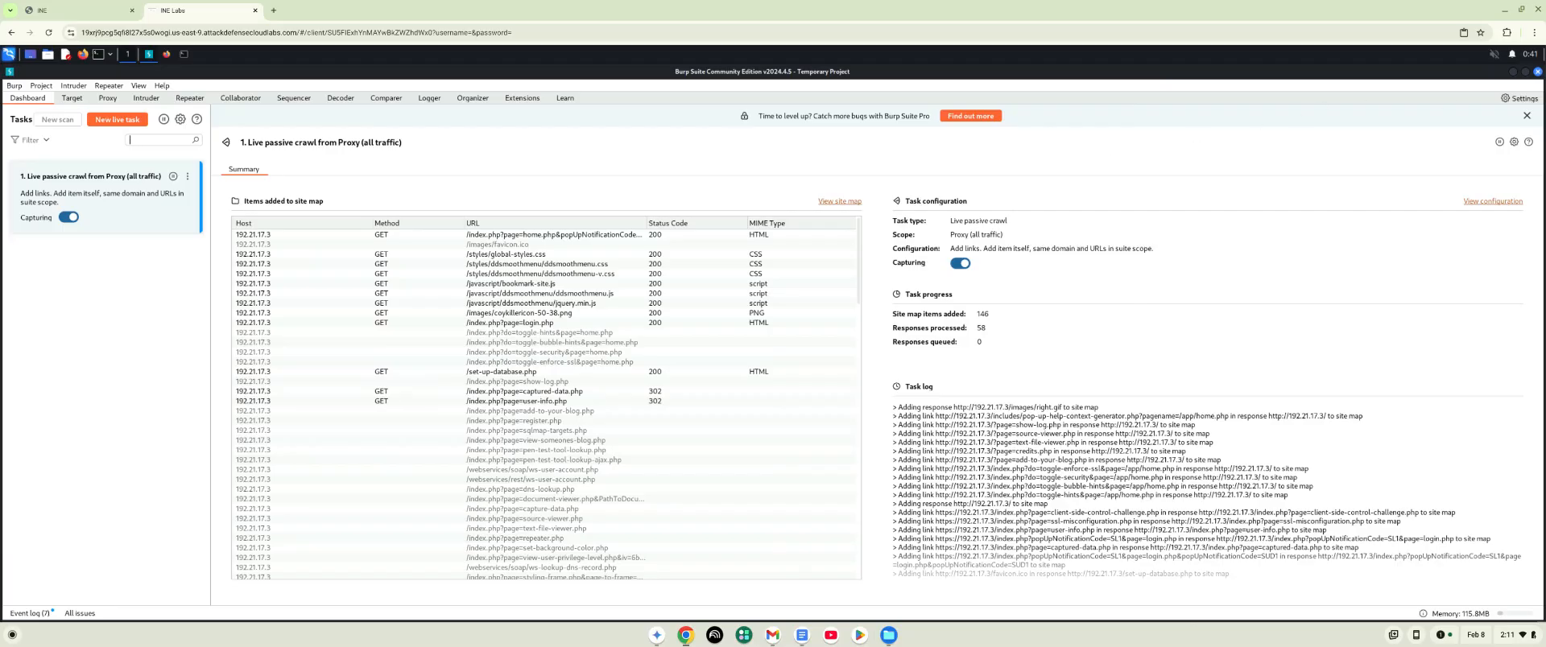
{"action": "left_click", "coordinate": [1537, 71]}
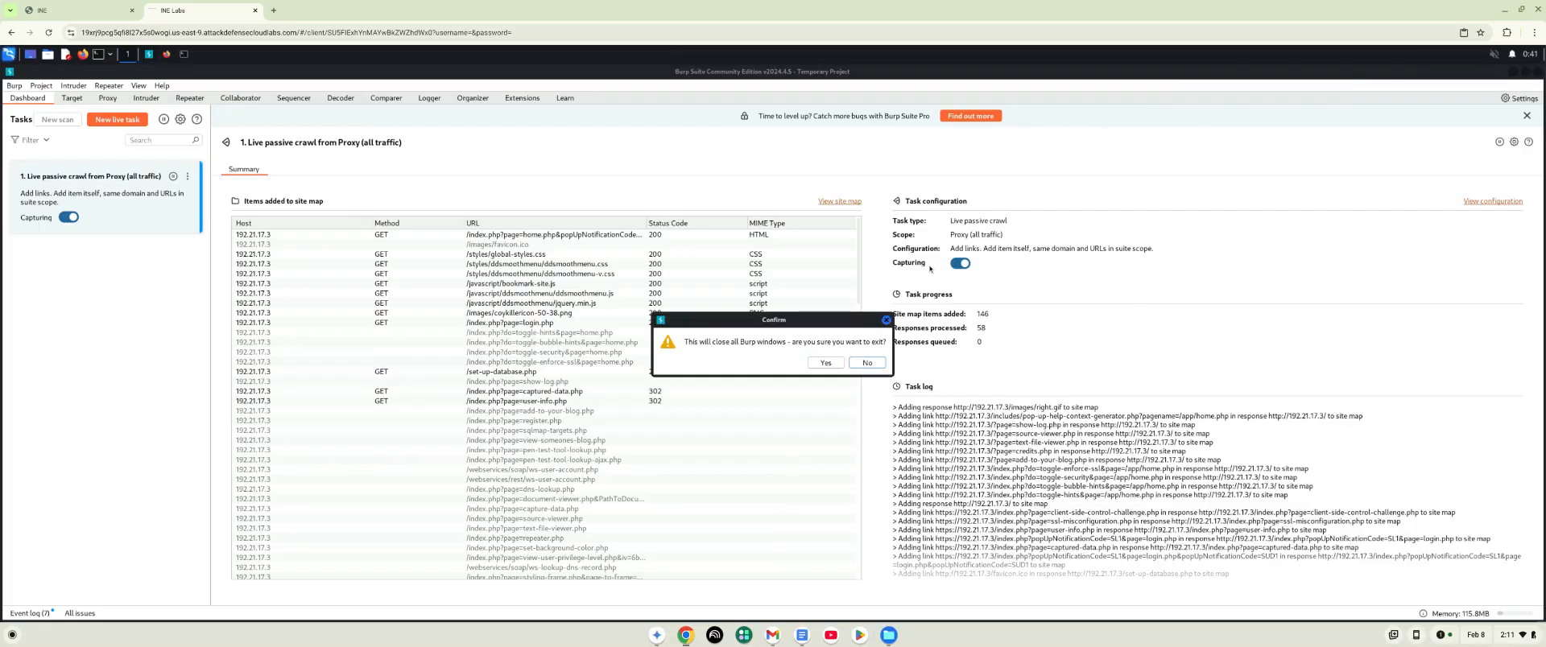
{"action": "left_click", "coordinate": [826, 363]}
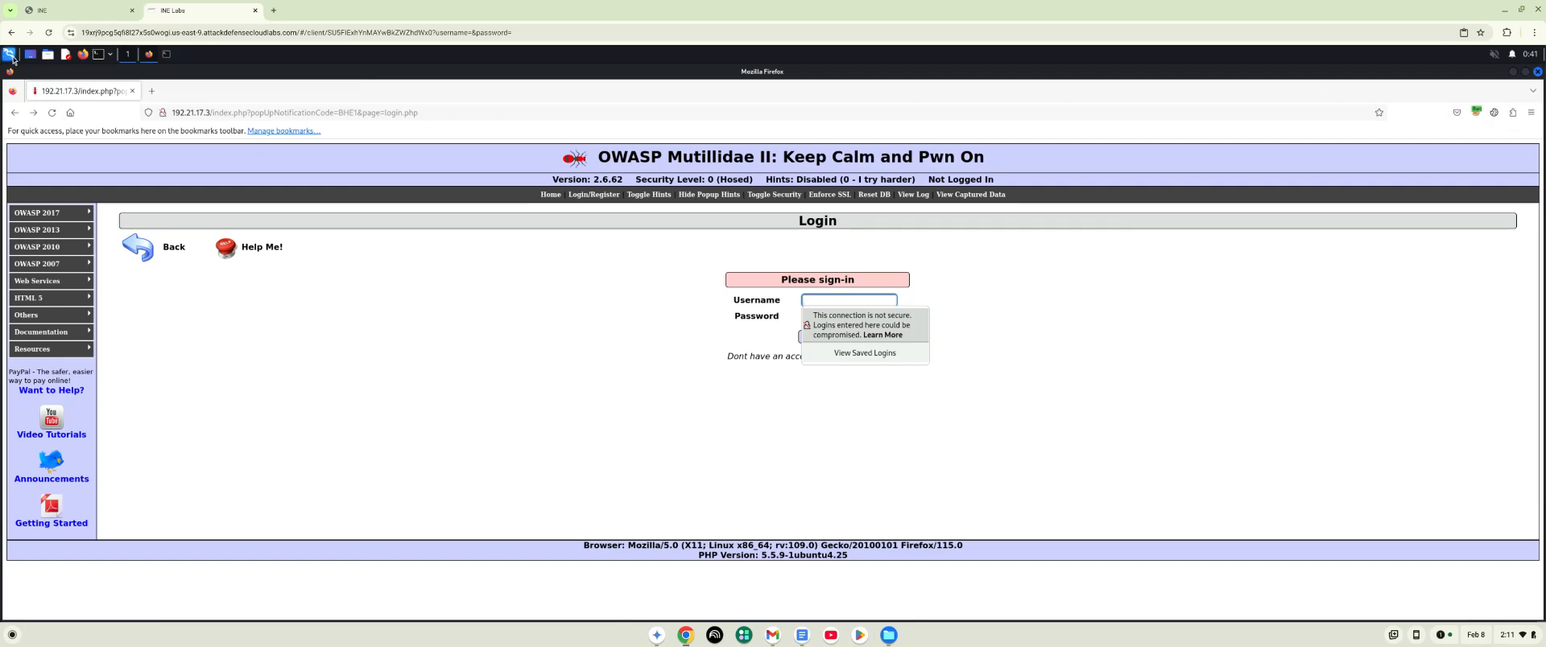
- Relaunch ZAP from the web application proxies, start a timestamp-named persistent session and decline the check for a new version
{"action": "left_click", "coordinate": [10, 55]}
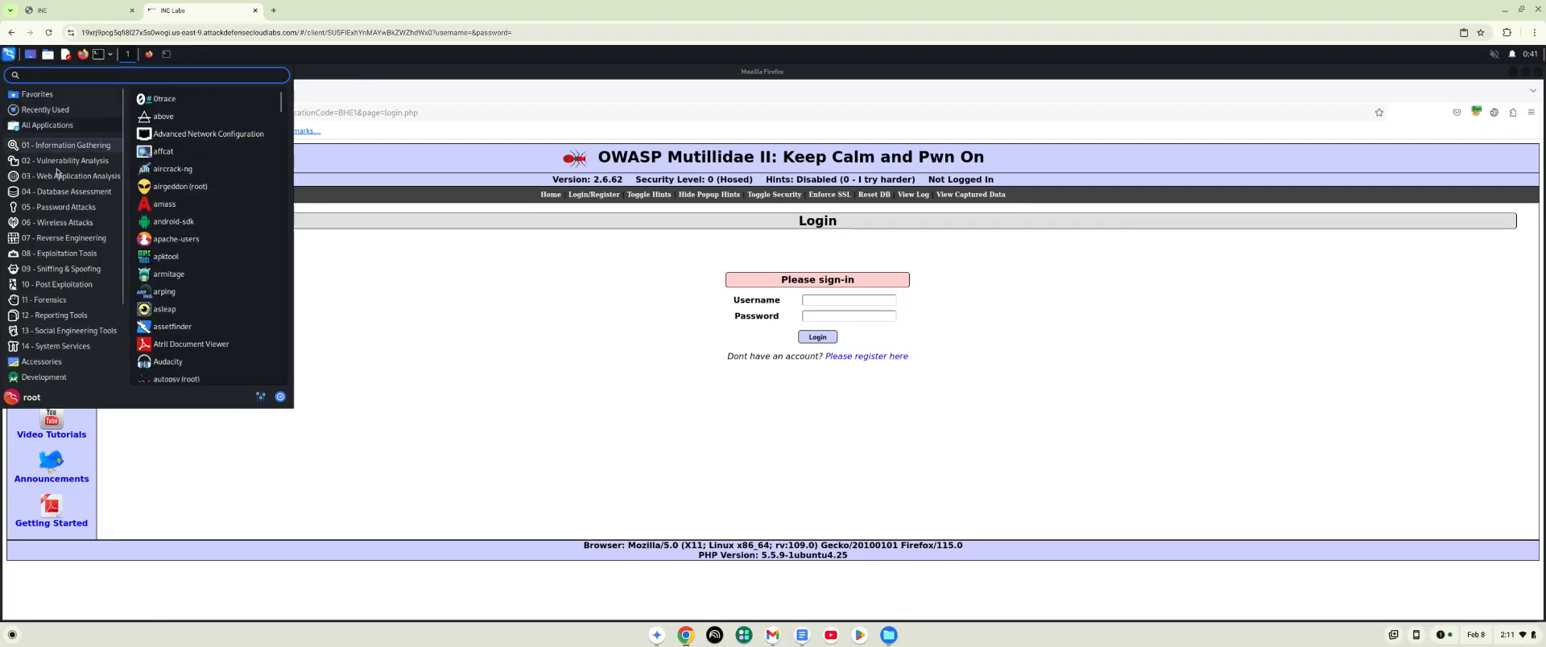
{"action": "mouse_move", "coordinate": [66, 181]}
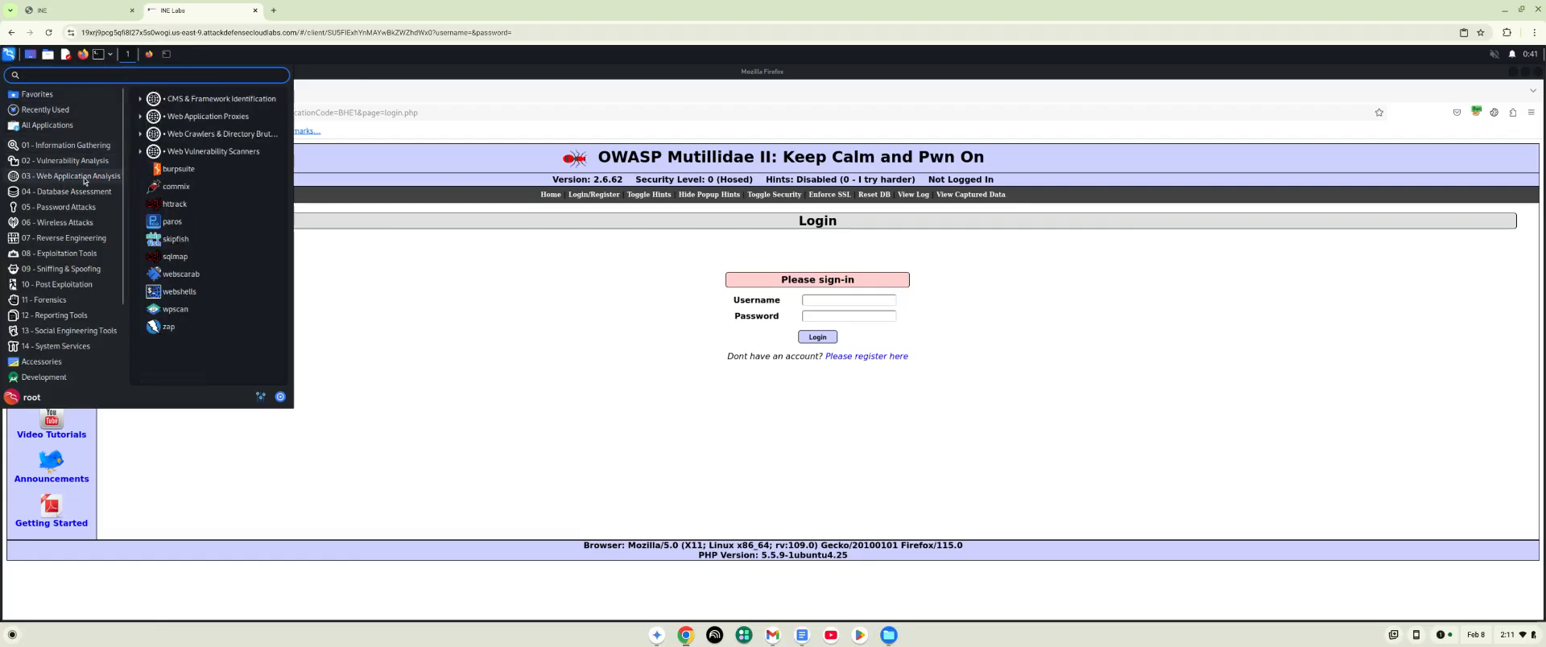
{"action": "left_click", "coordinate": [141, 117]}
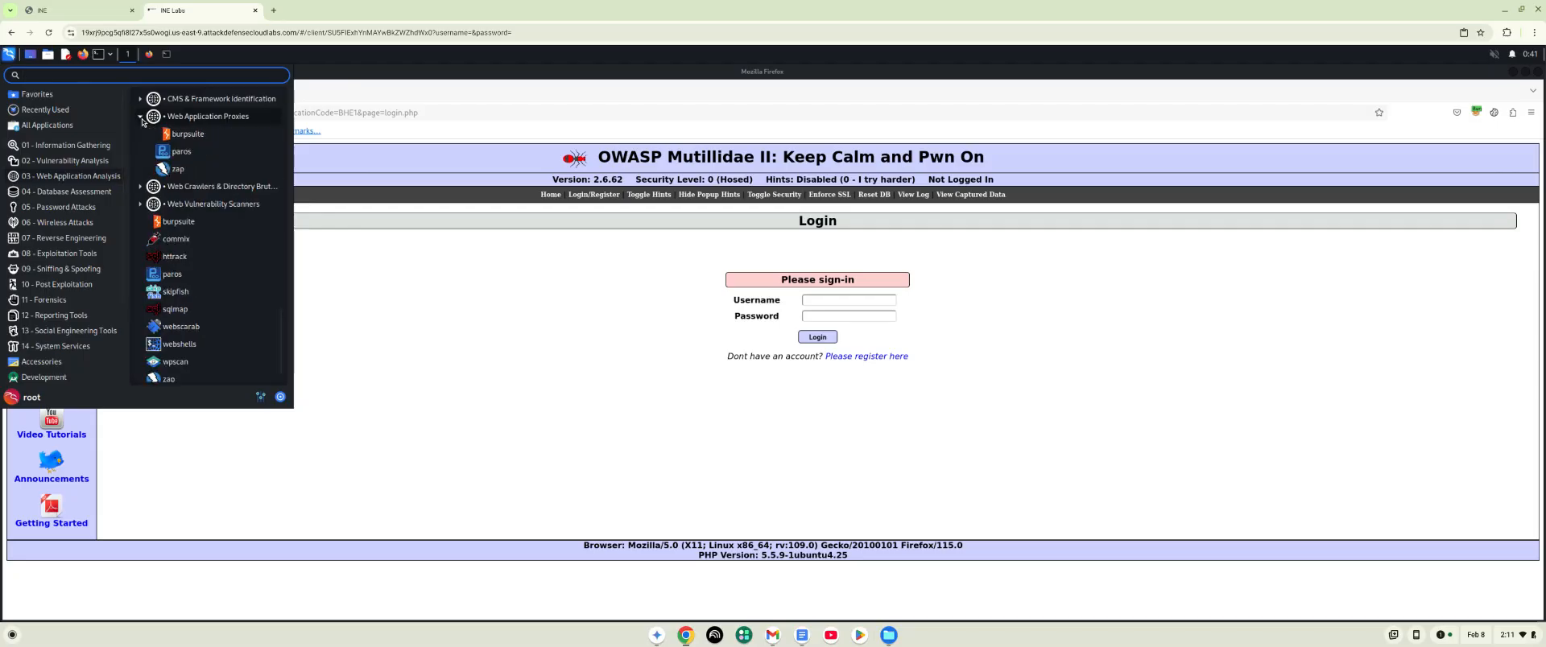
{"action": "left_click", "coordinate": [172, 171]}
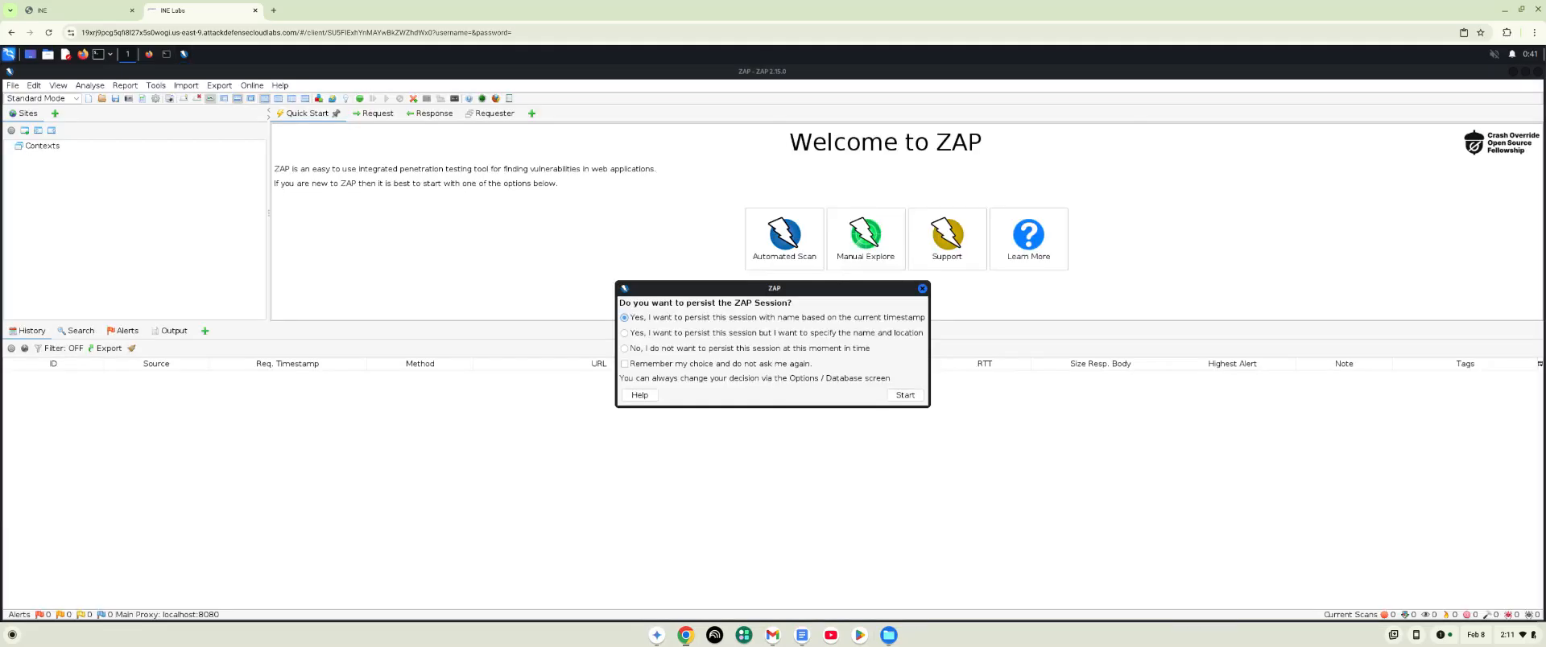
{"action": "left_click", "coordinate": [906, 395]}
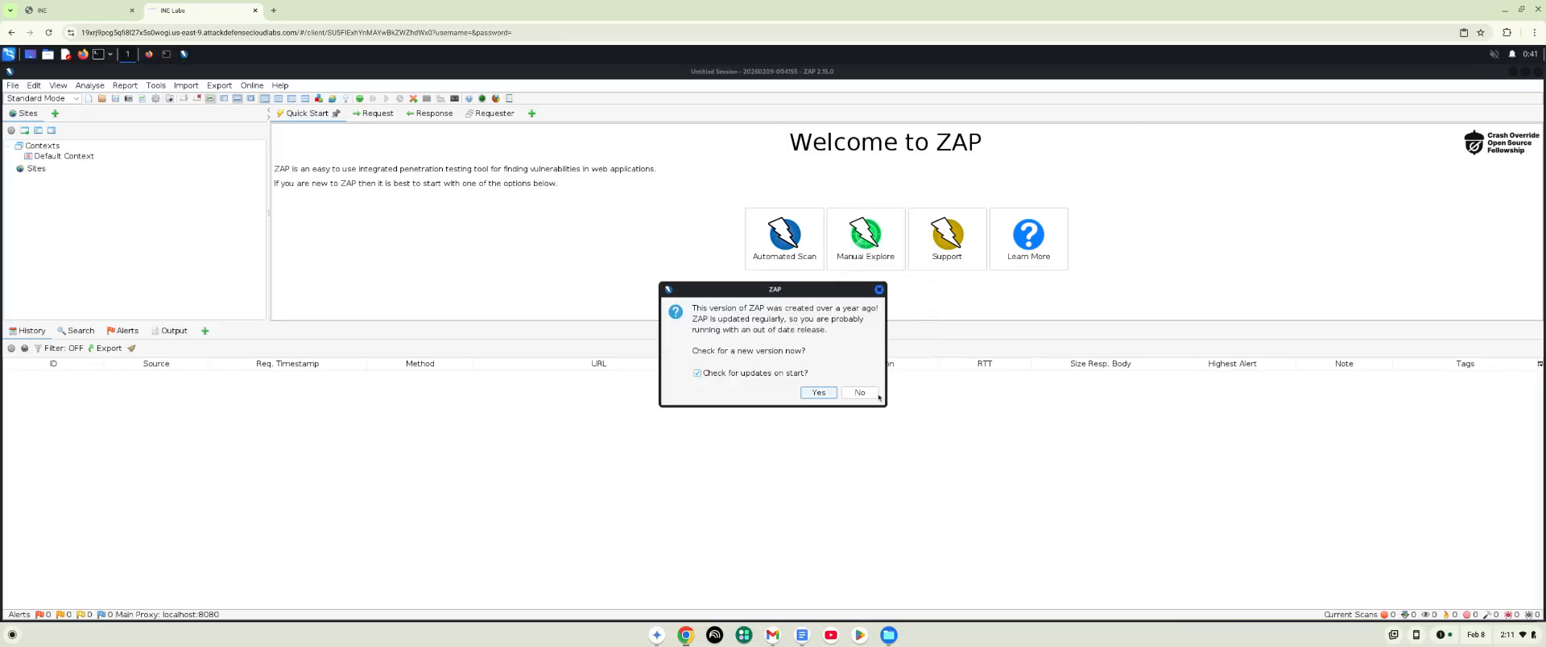
{"action": "left_click", "coordinate": [861, 394]}
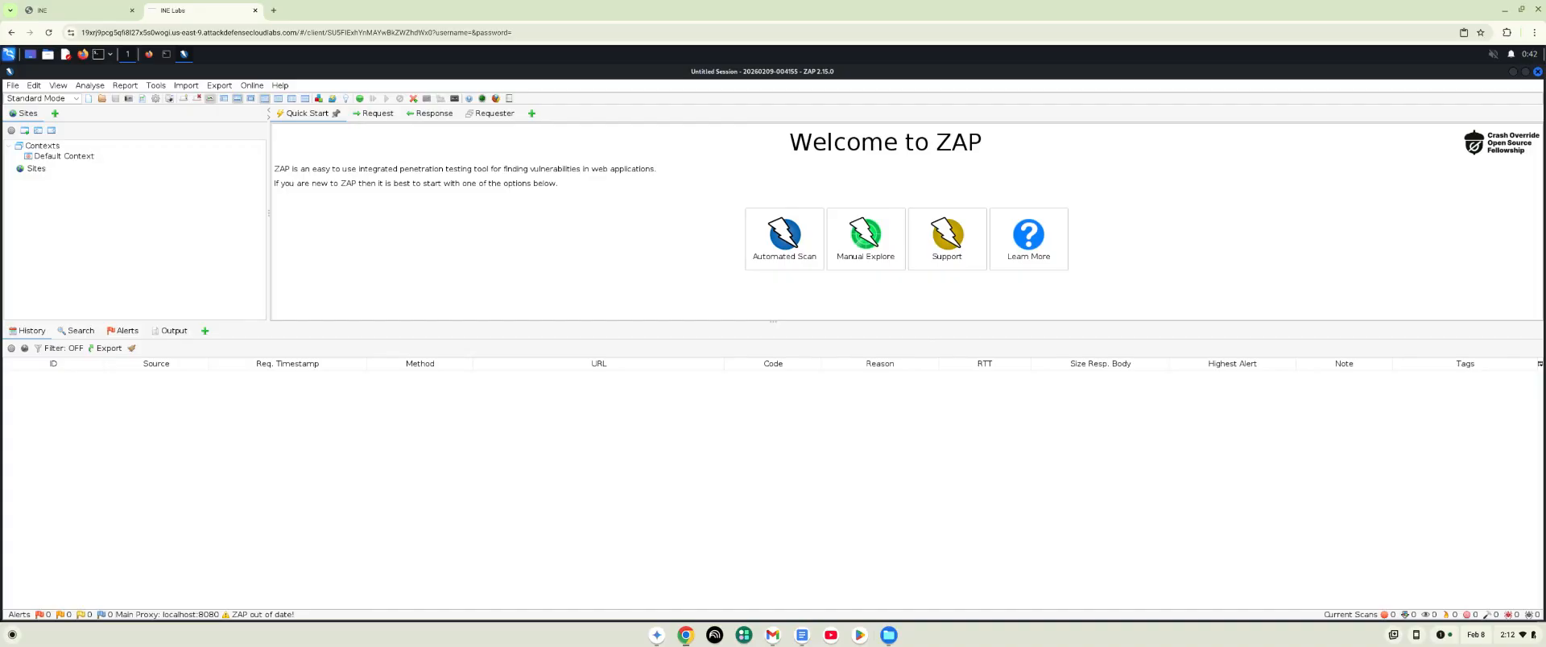
- Switch to Firefox, reload the Mutillidae login page through the ZAP proxy and accept the certificate risk to continue
{"action": "left_click", "coordinate": [148, 56]}
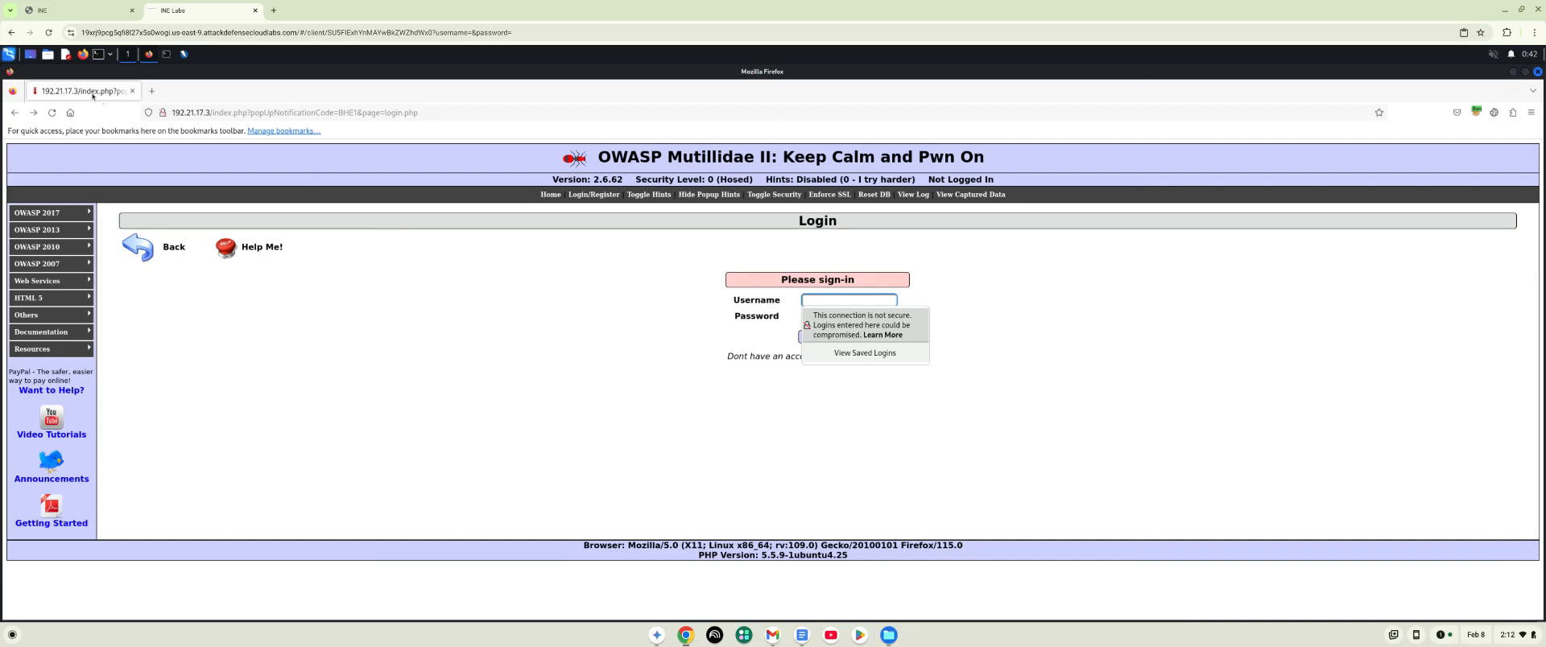
{"action": "left_click", "coordinate": [52, 114]}
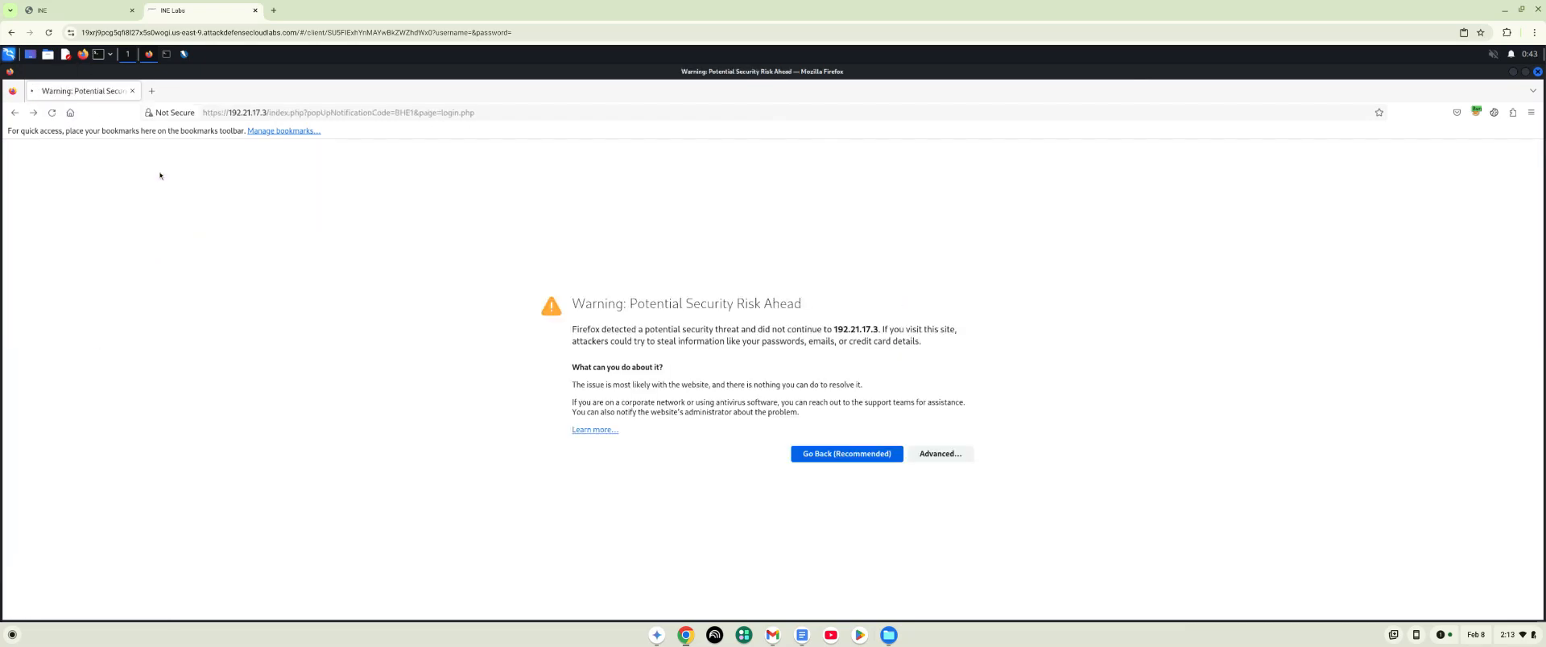
{"action": "left_click", "coordinate": [940, 469]}
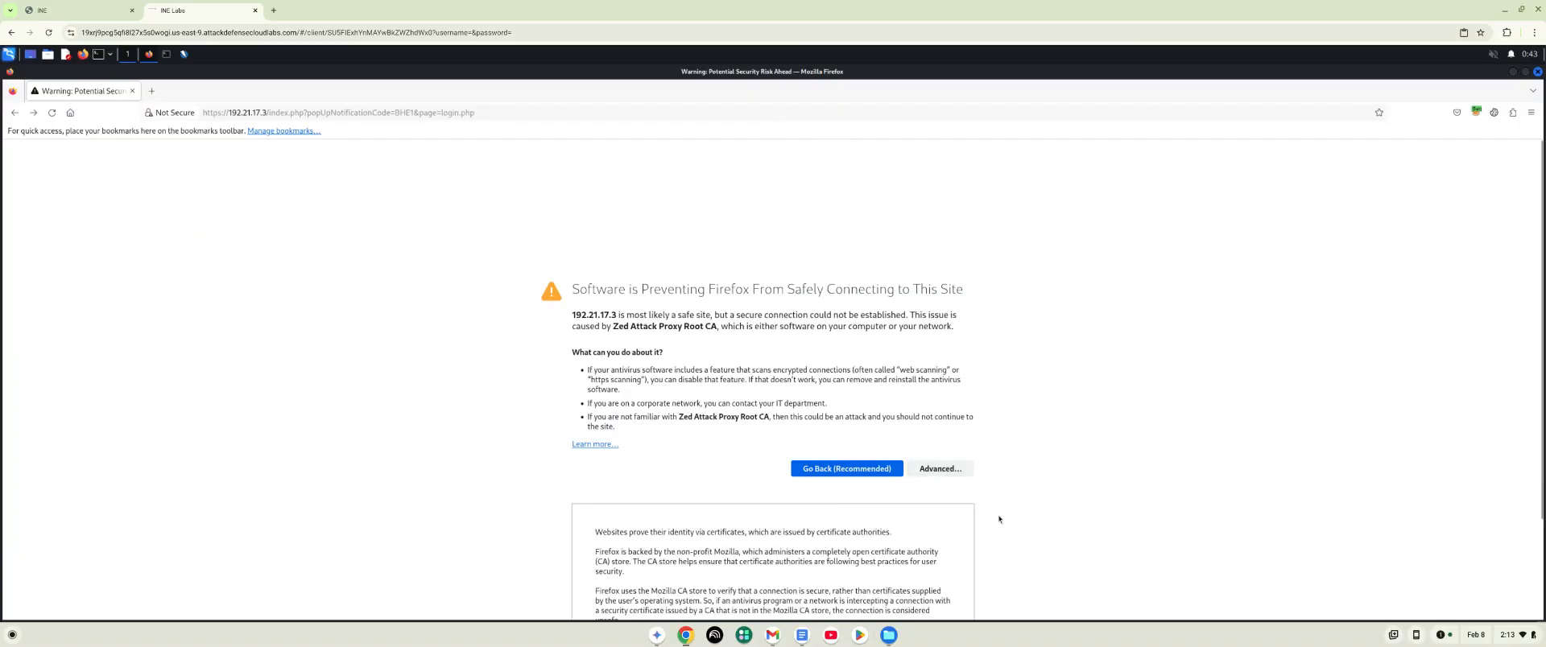
{"action": "scroll", "coordinate": [1013, 532], "scroll_direction": "down", "scroll_amount": 3}
{"action": "left_click", "coordinate": [935, 579]}
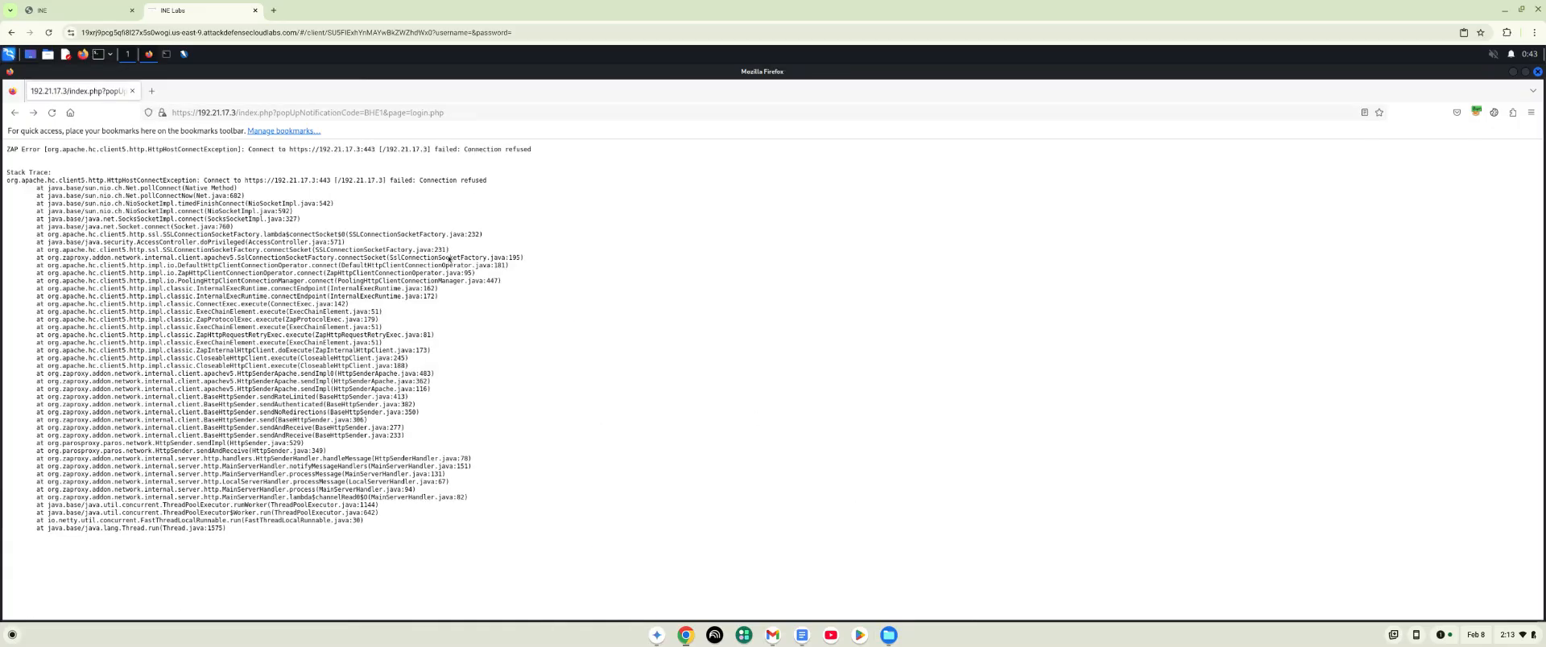
{"action": "left_click", "coordinate": [184, 54]}
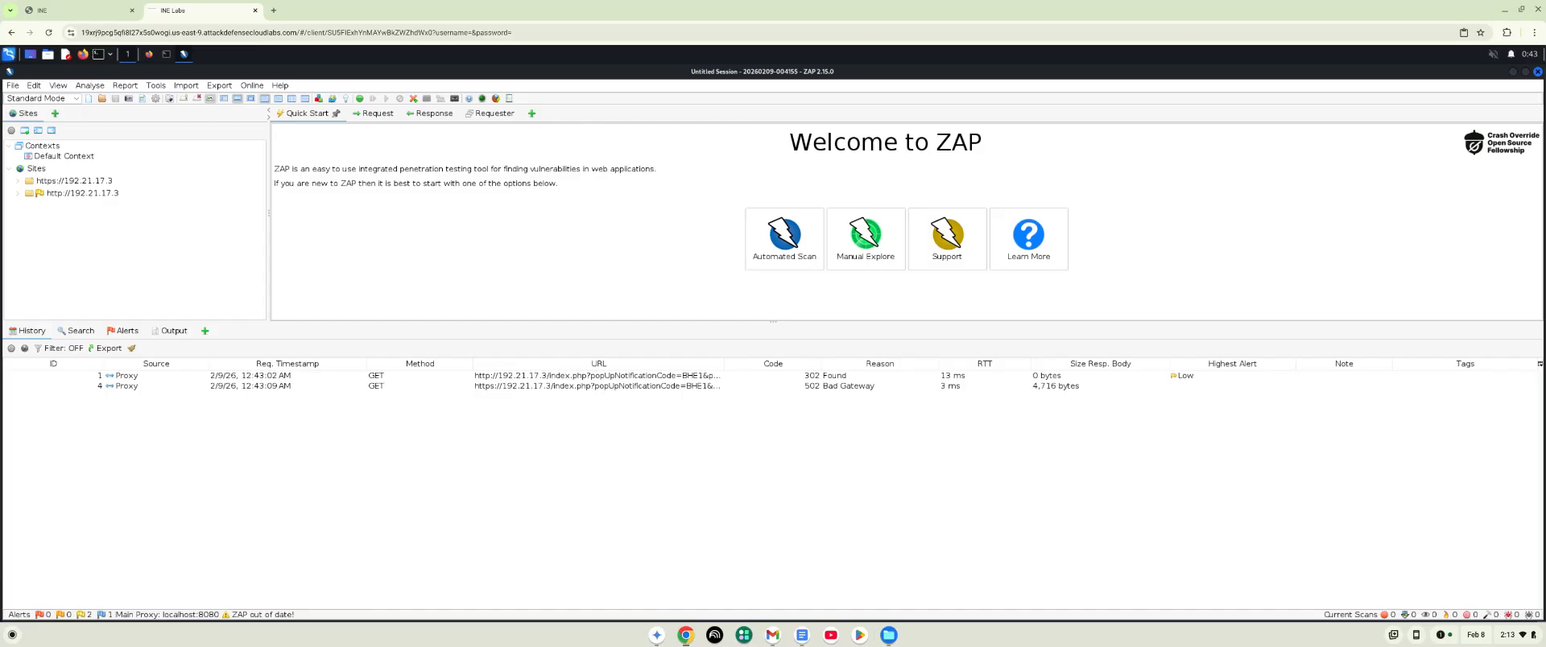
{"action": "double_click", "coordinate": [75, 194]}
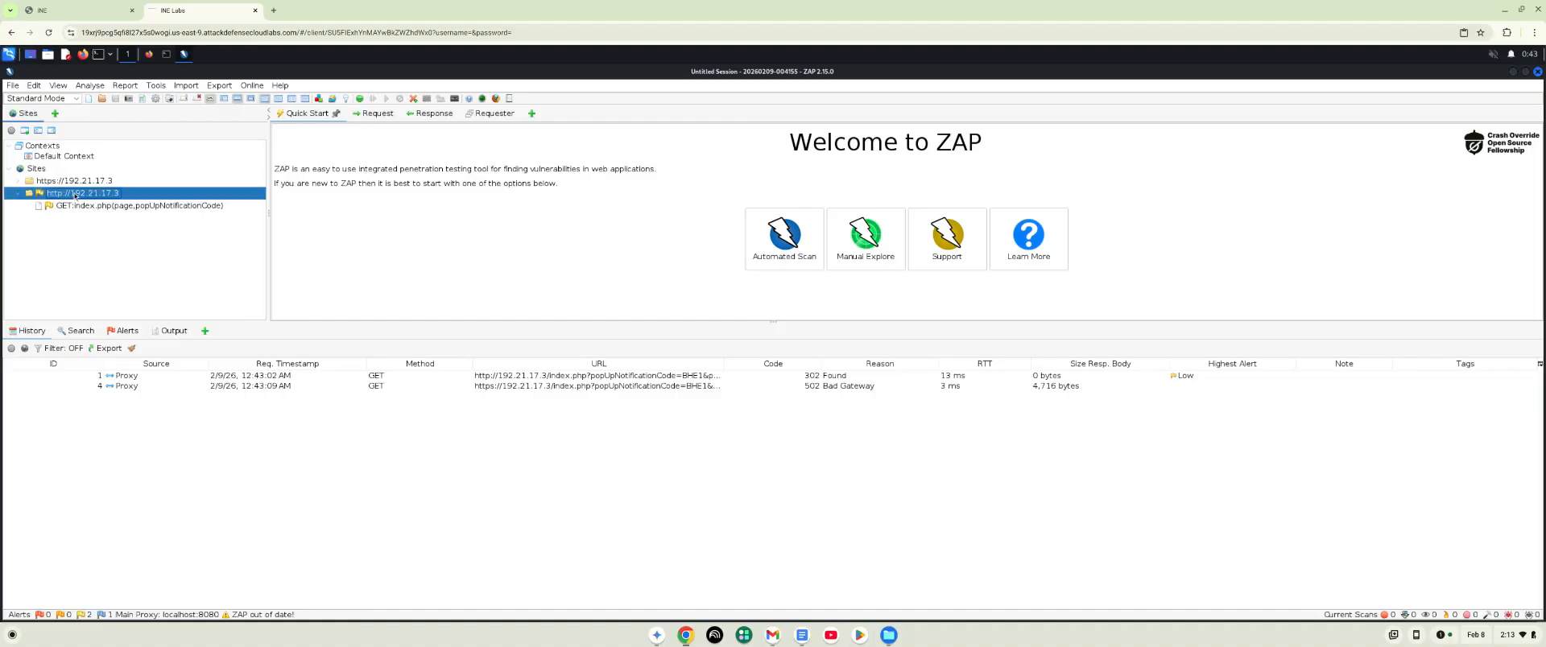
{"action": "right_click", "coordinate": [146, 198]}
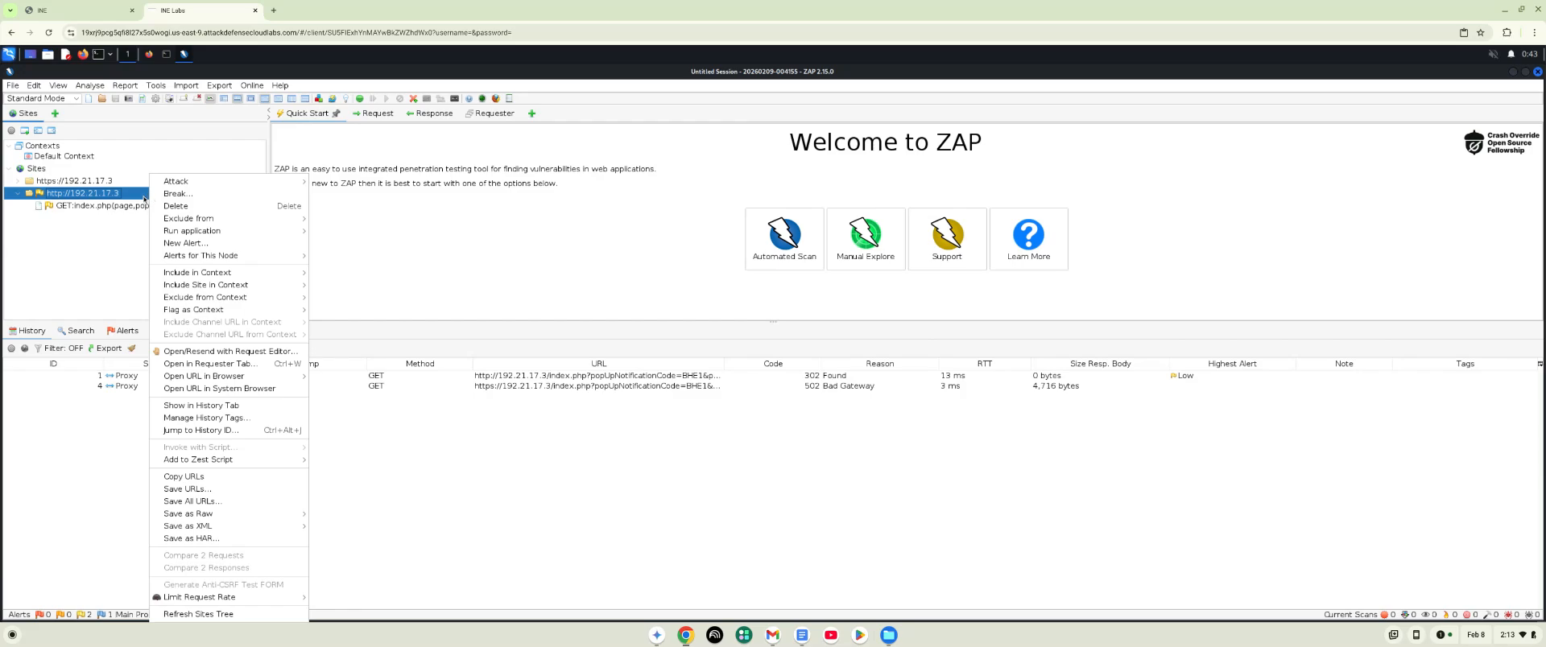
{"action": "left_click", "coordinate": [157, 87]}
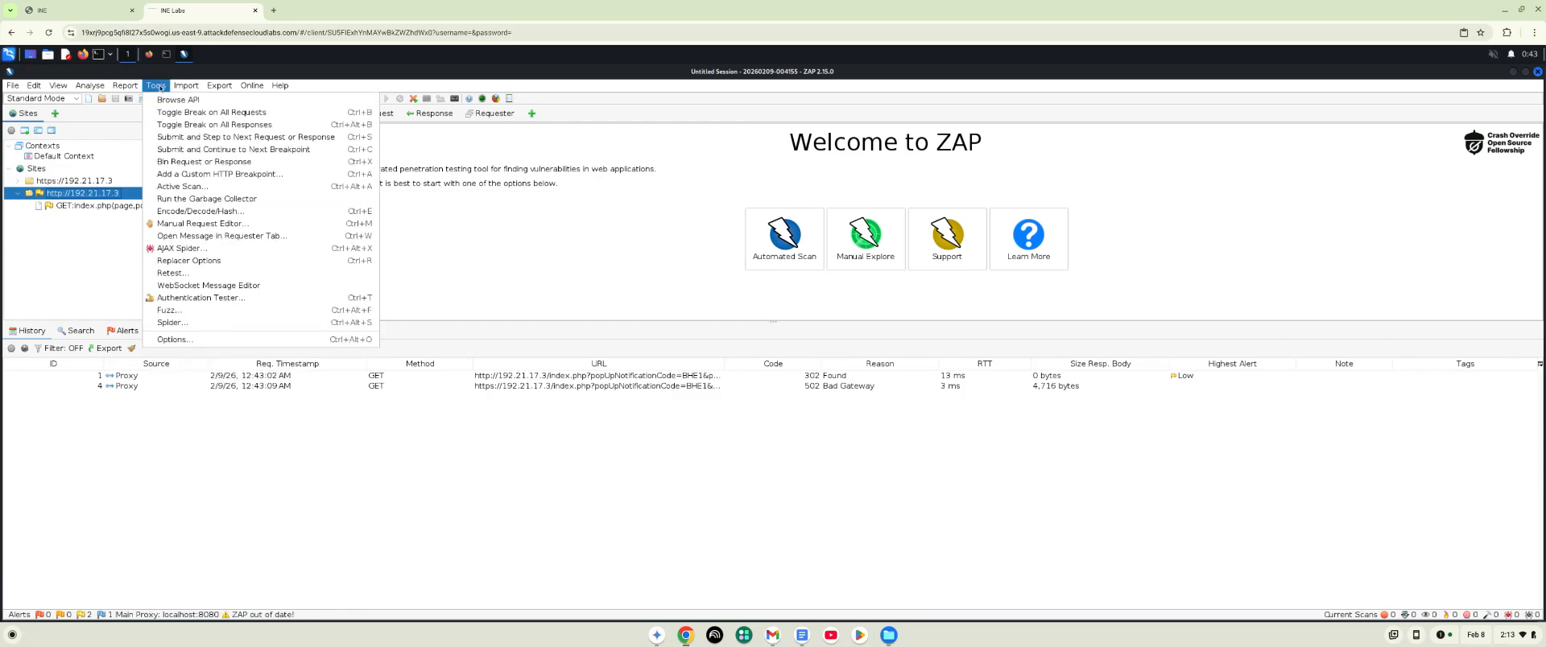
{"action": "left_click", "coordinate": [171, 323]}
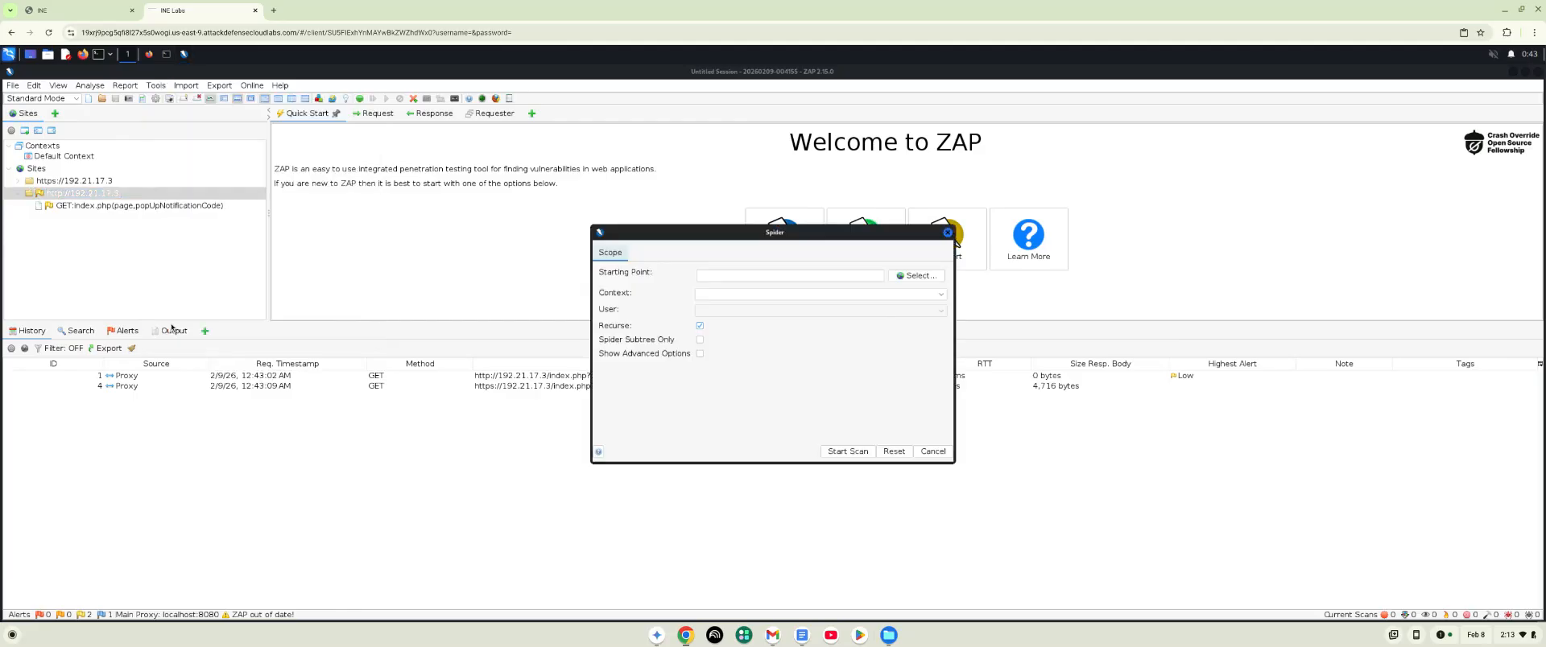
{"action": "left_click", "coordinate": [919, 277]}
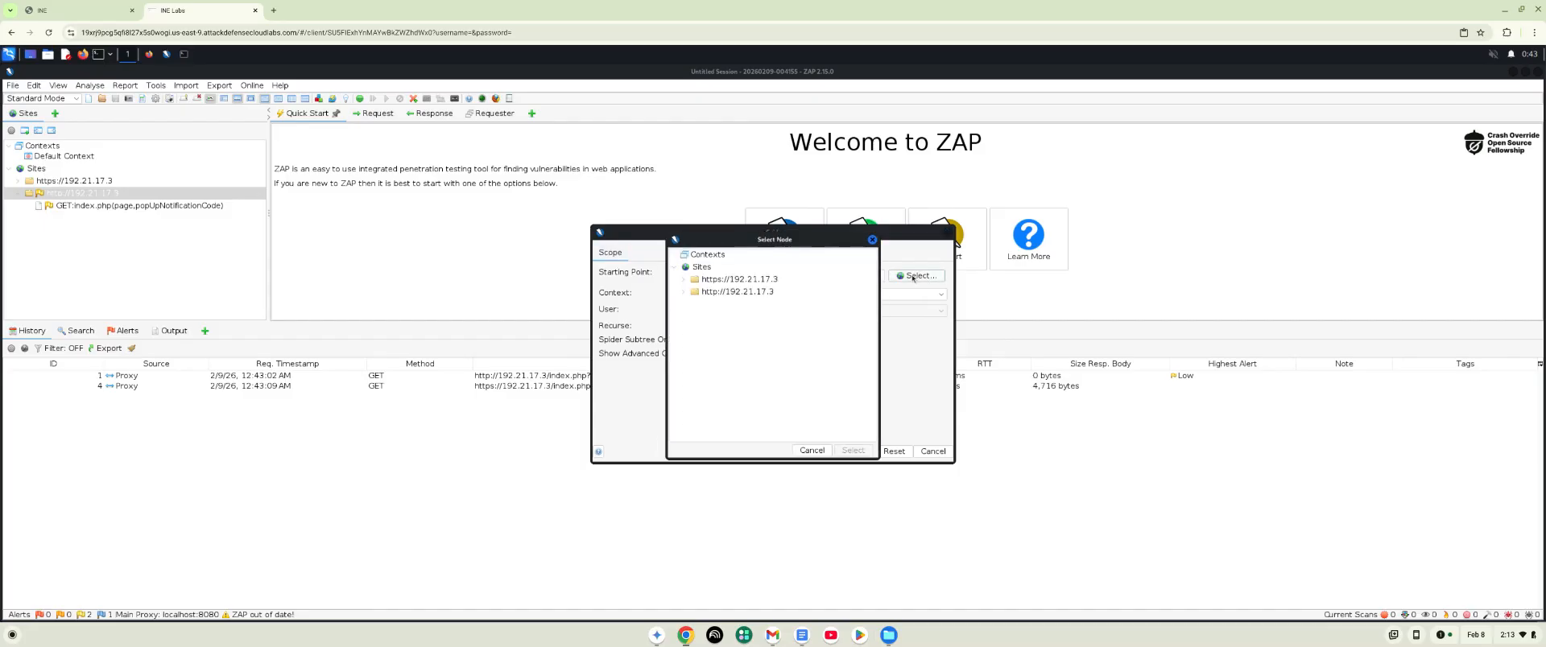
{"action": "double_click", "coordinate": [728, 295]}
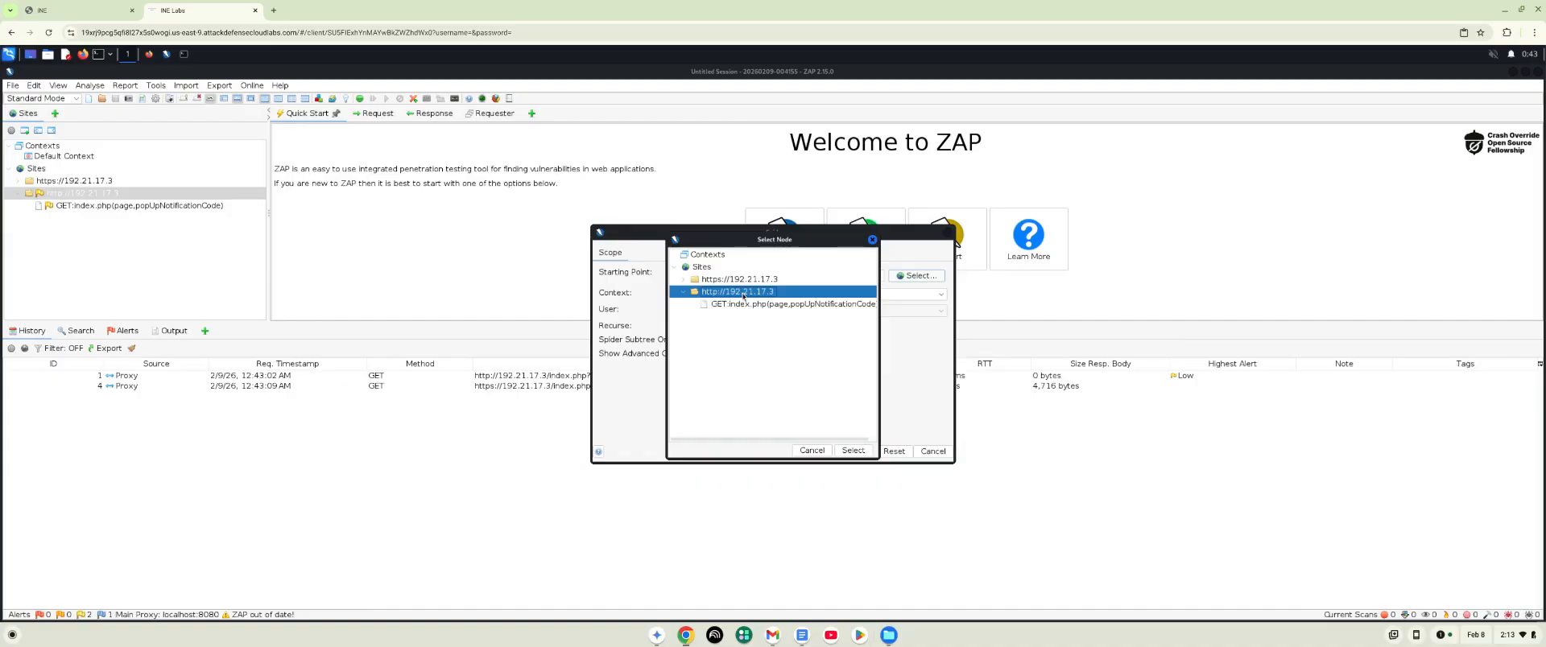
{"action": "left_click", "coordinate": [854, 451]}
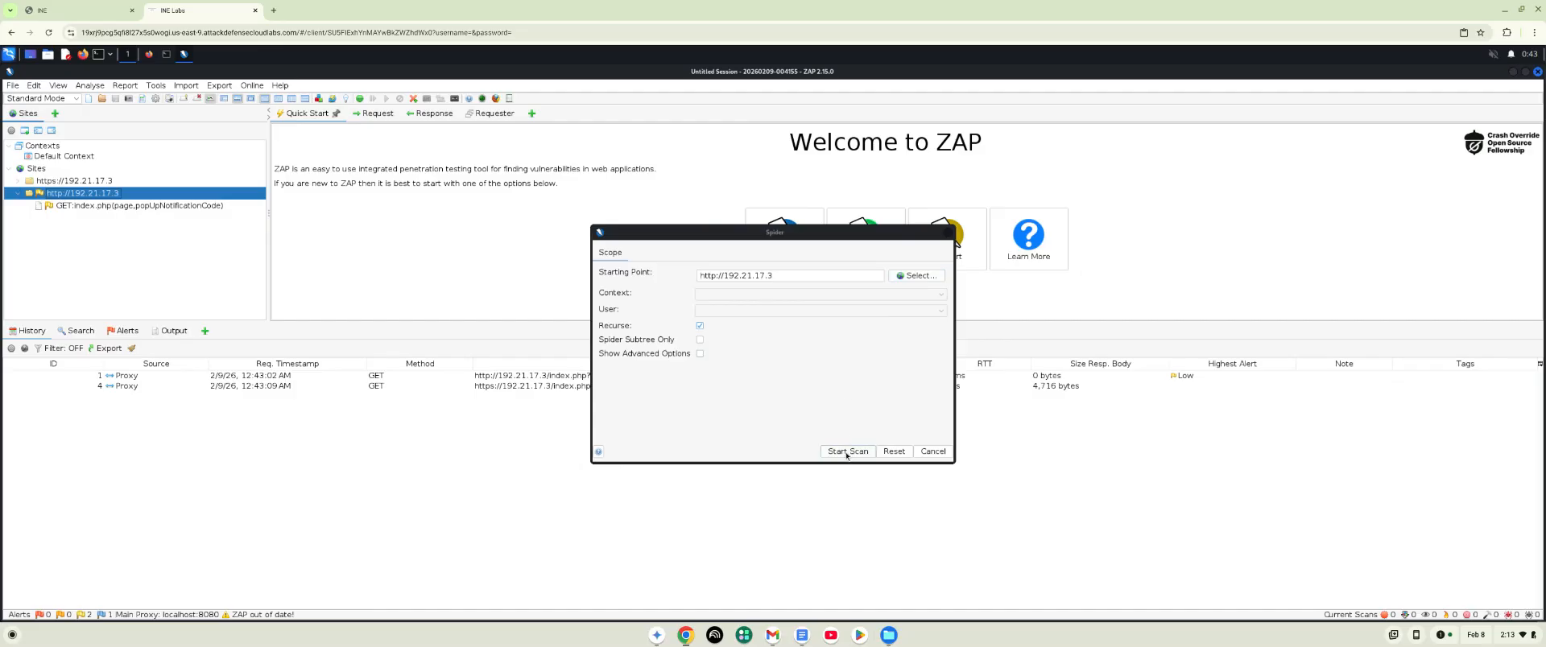
{"action": "left_click", "coordinate": [847, 452]}
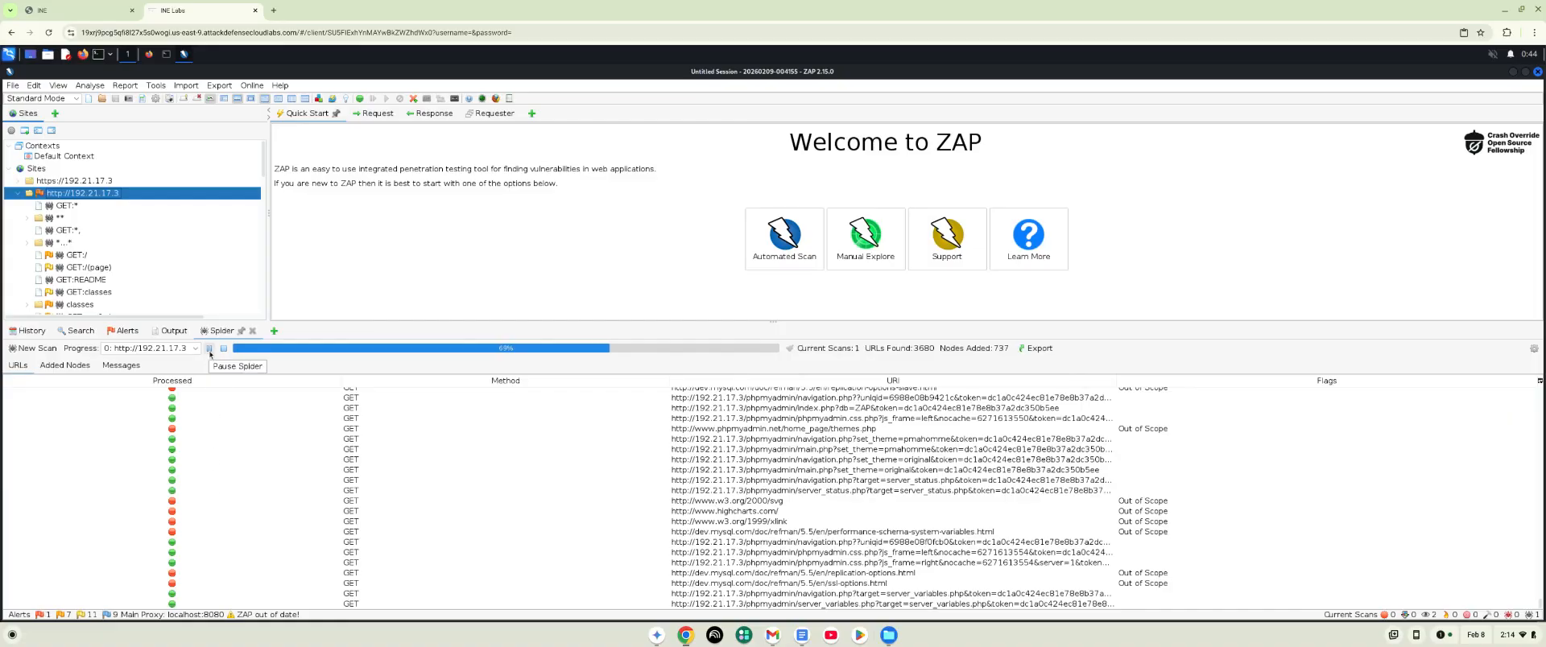
- Pause the running spider and look through the alerts and the output
{"action": "left_click", "coordinate": [210, 349]}
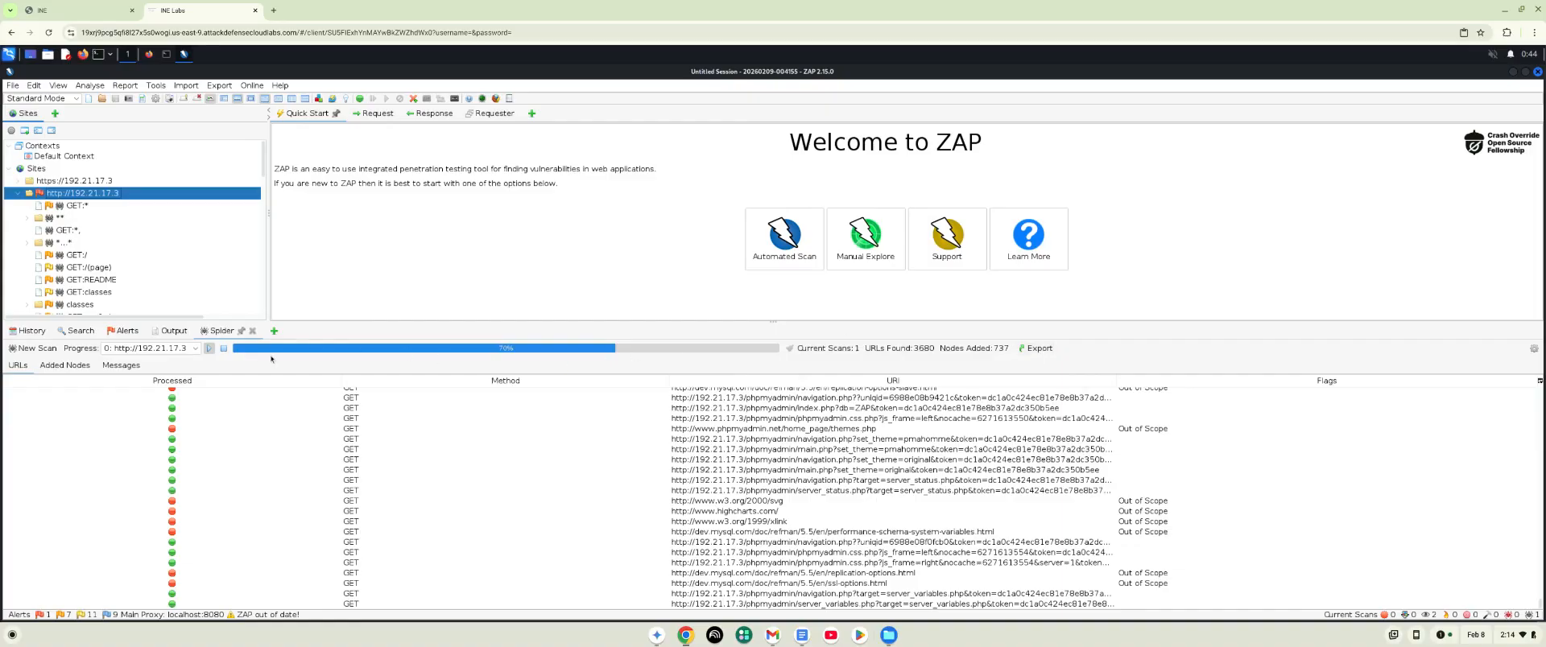
{"action": "left_click", "coordinate": [126, 331]}
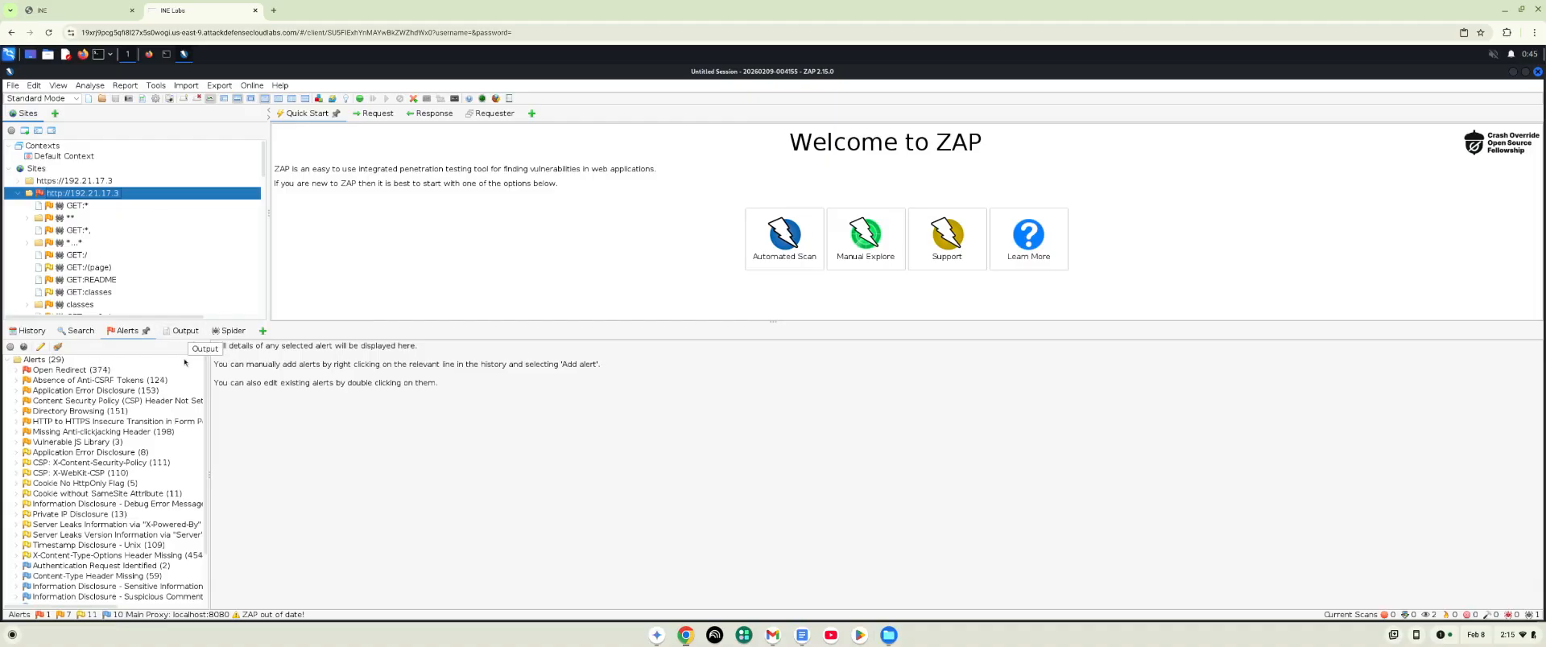
{"action": "left_click", "coordinate": [184, 336]}
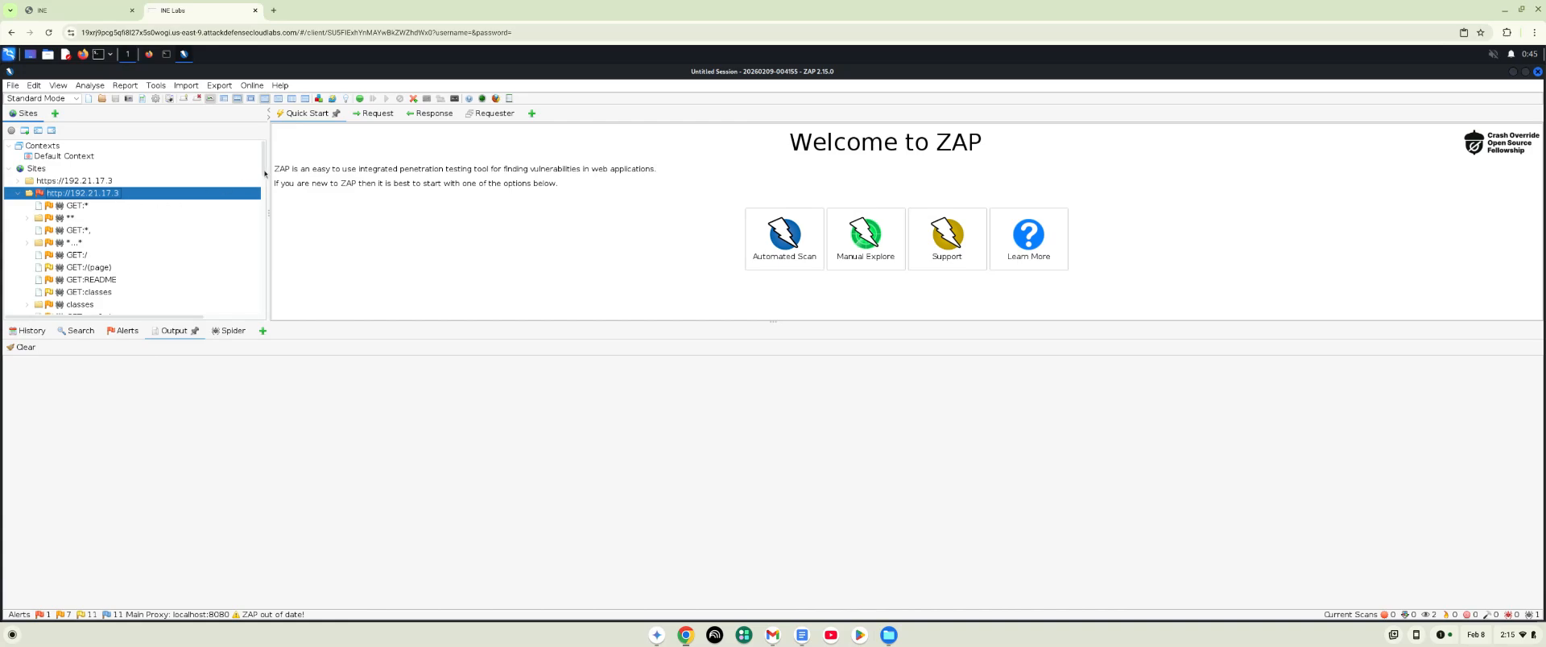
{"action": "left_click_drag", "start_coordinate": [263, 171], "coordinate": [262, 211]}
{"action": "scroll", "coordinate": [261, 220], "scroll_direction": "down", "scroll_amount": 2}
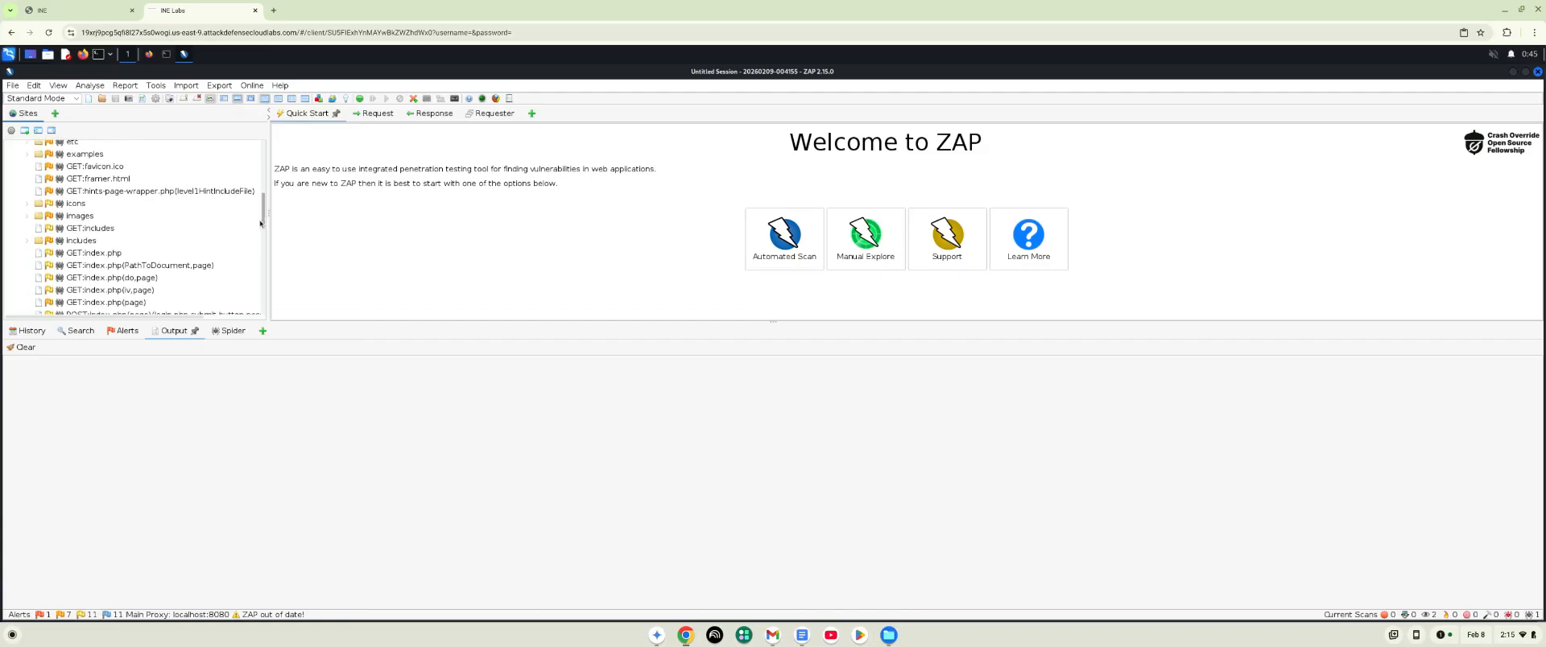
{"action": "scroll", "coordinate": [260, 223], "scroll_direction": "down", "scroll_amount": 5}
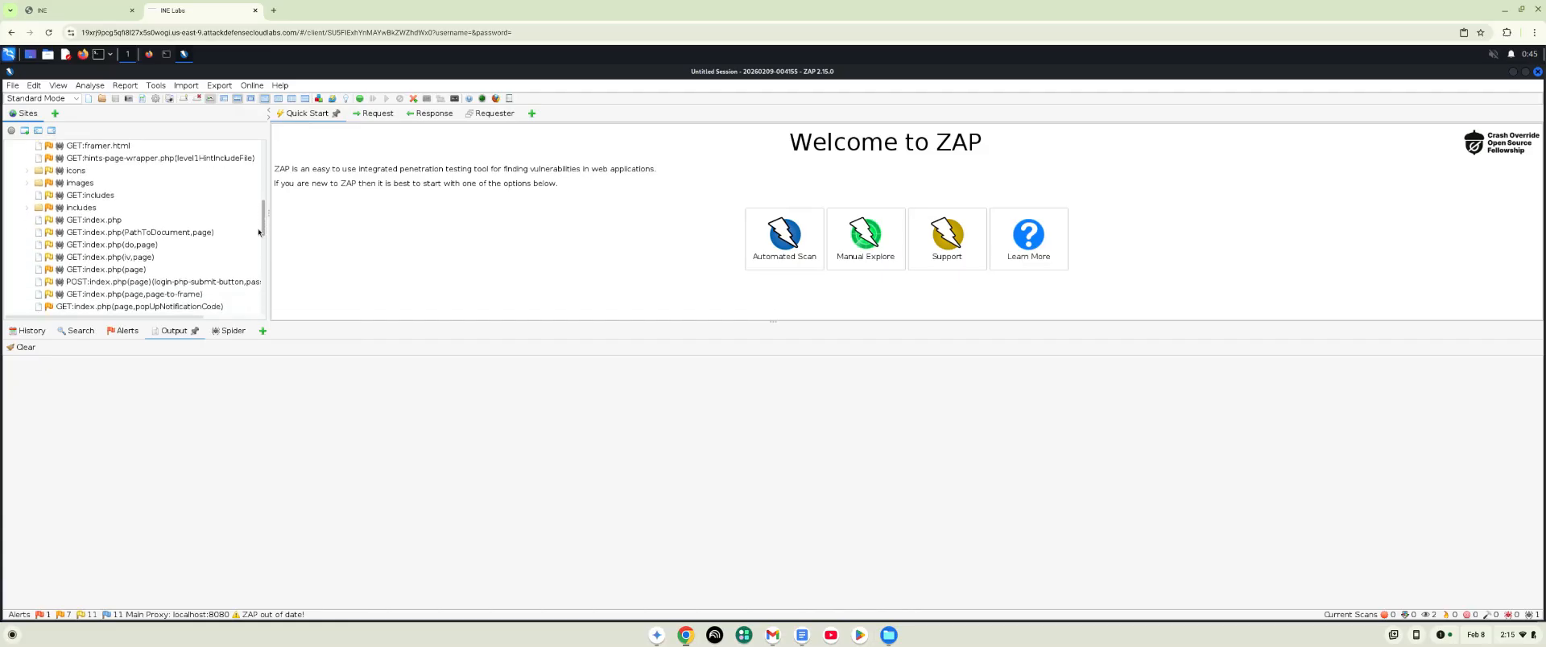
{"action": "scroll", "coordinate": [254, 255], "scroll_direction": "down", "scroll_amount": 1}
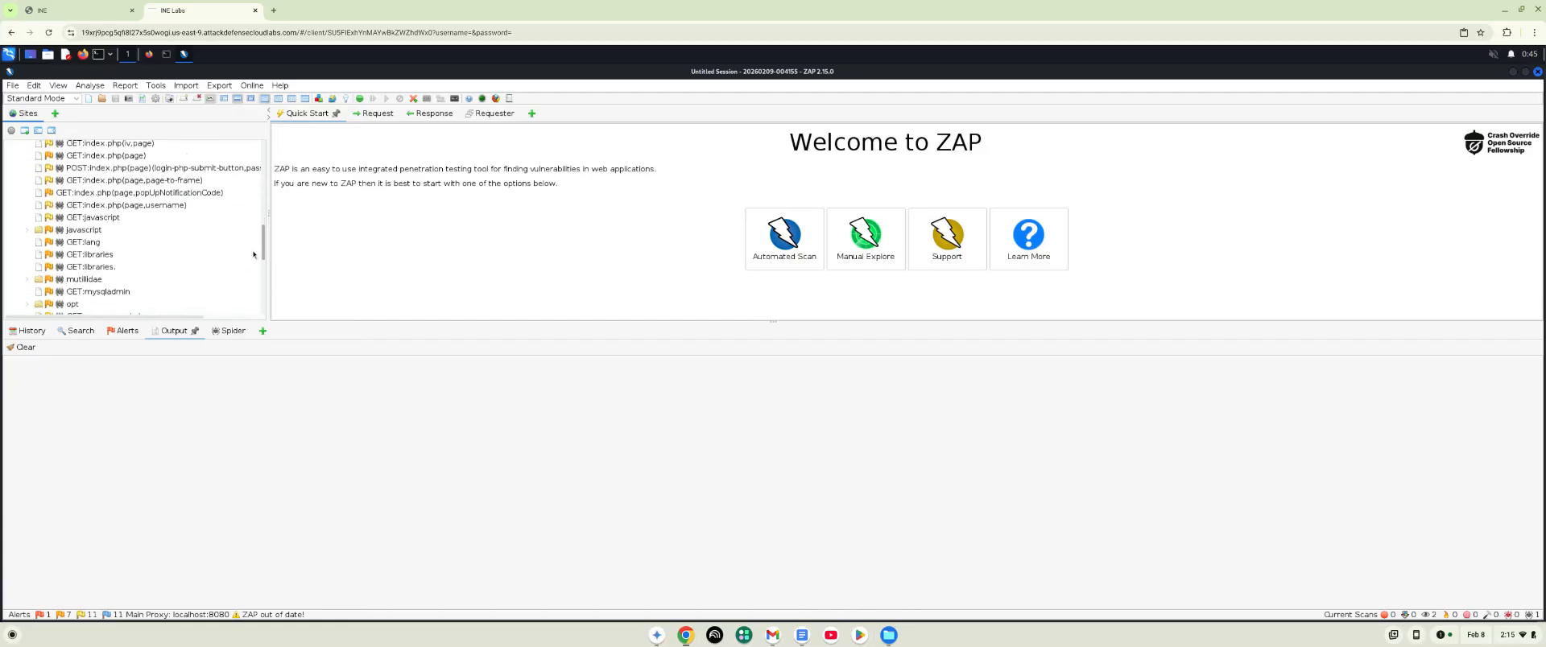
{"action": "scroll", "coordinate": [254, 256], "scroll_direction": "down", "scroll_amount": 1}
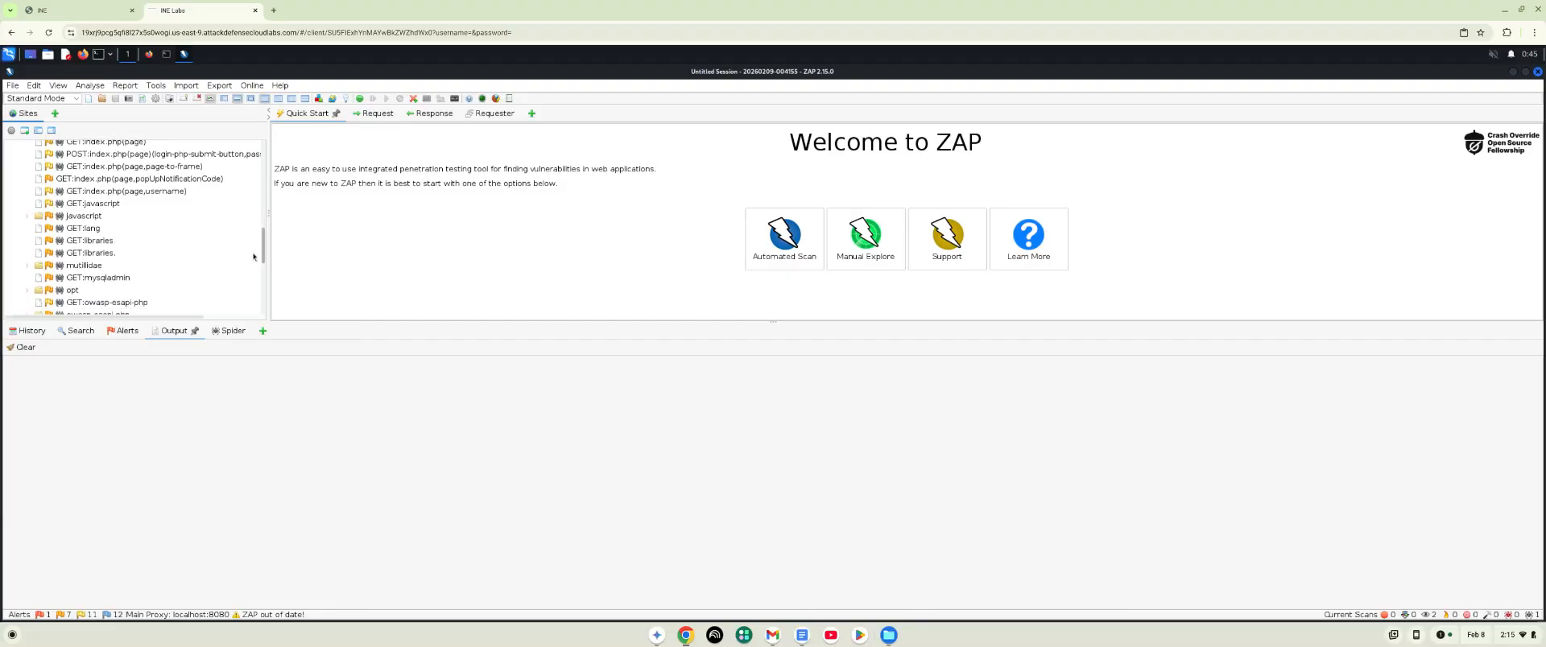
{"action": "scroll", "coordinate": [253, 257], "scroll_direction": "down", "scroll_amount": 1}
{"action": "scroll", "coordinate": [254, 258], "scroll_direction": "down", "scroll_amount": 5}
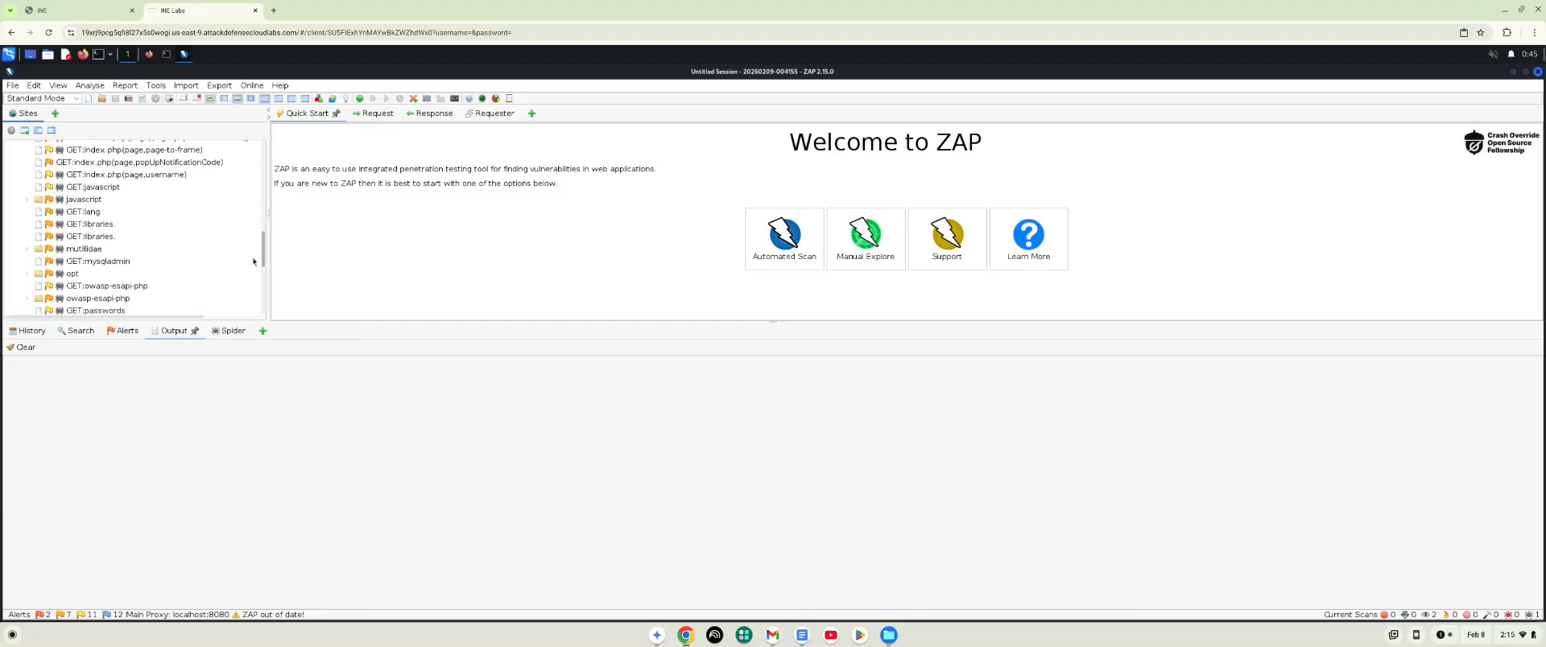
{"action": "scroll", "coordinate": [250, 273], "scroll_direction": "down", "scroll_amount": 2}
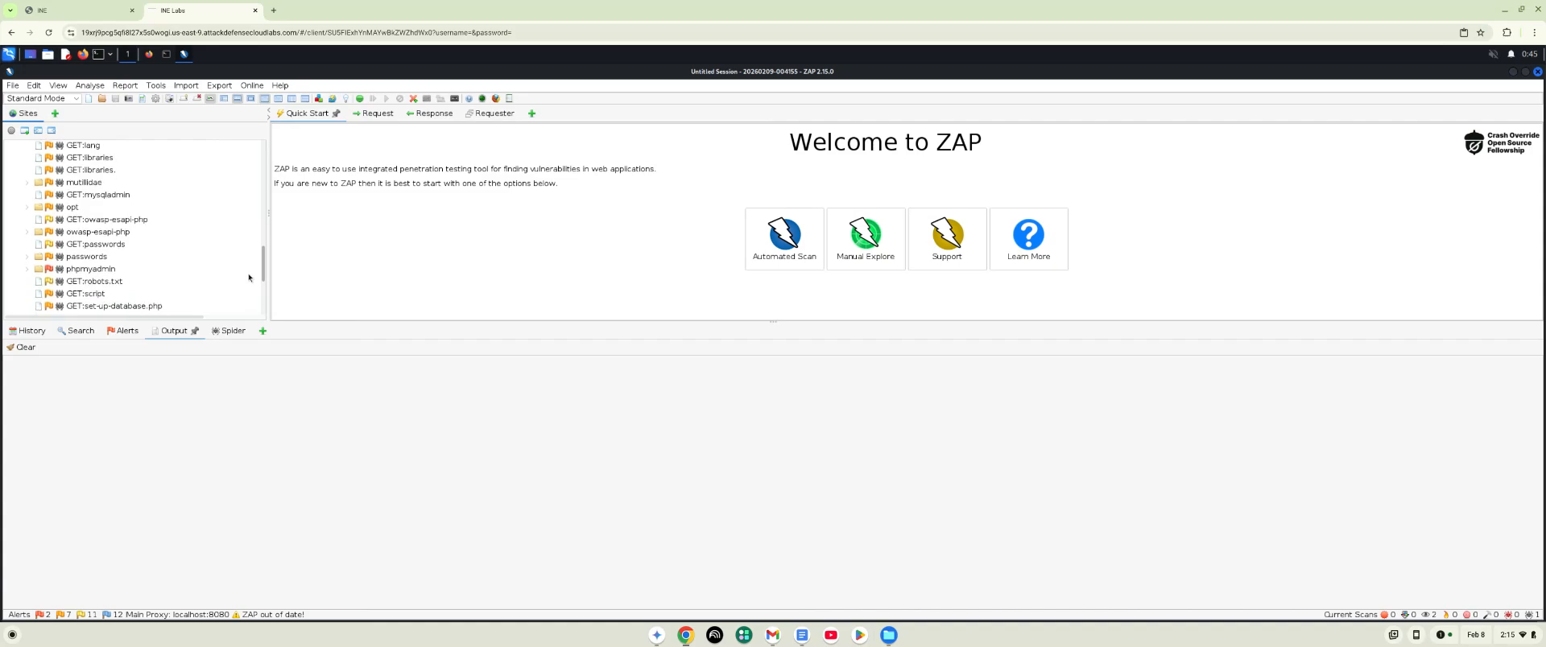
{"action": "double_click", "coordinate": [81, 246]}
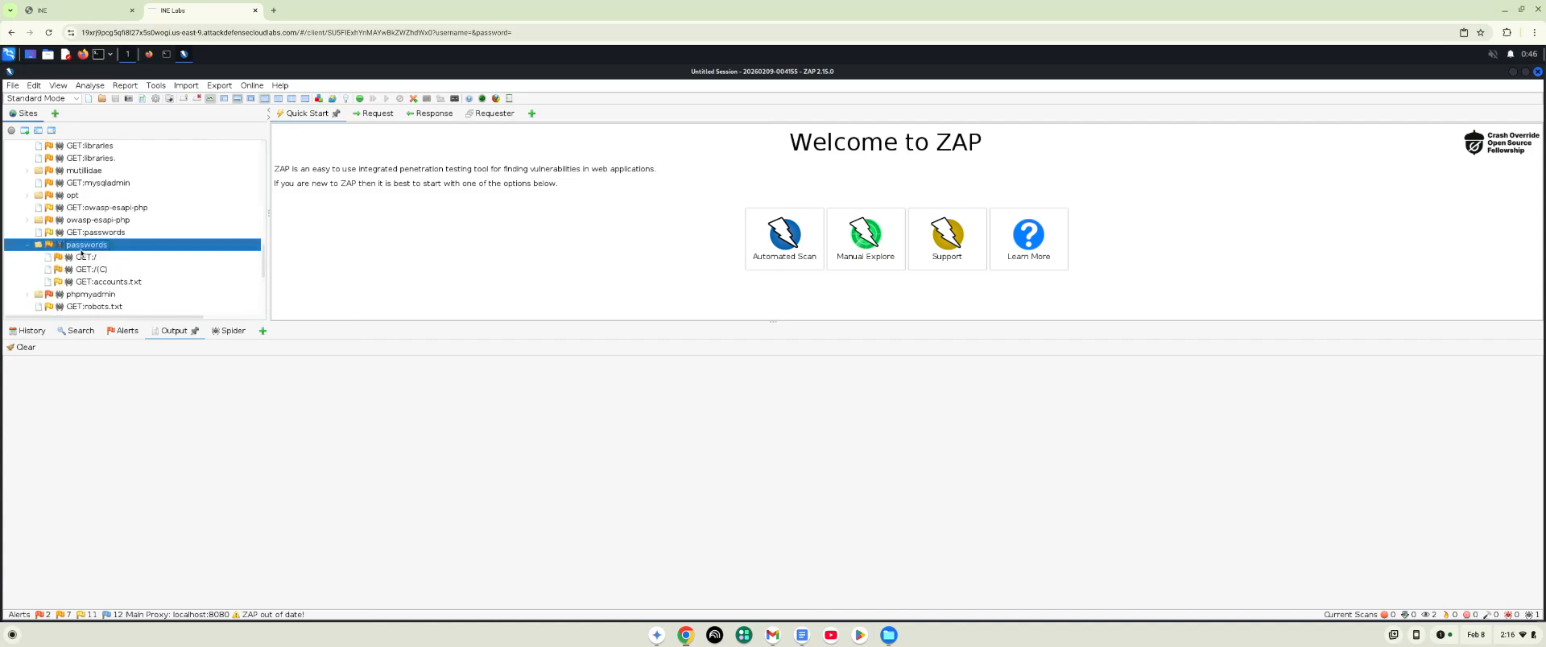
{"action": "right_click", "coordinate": [114, 282]}
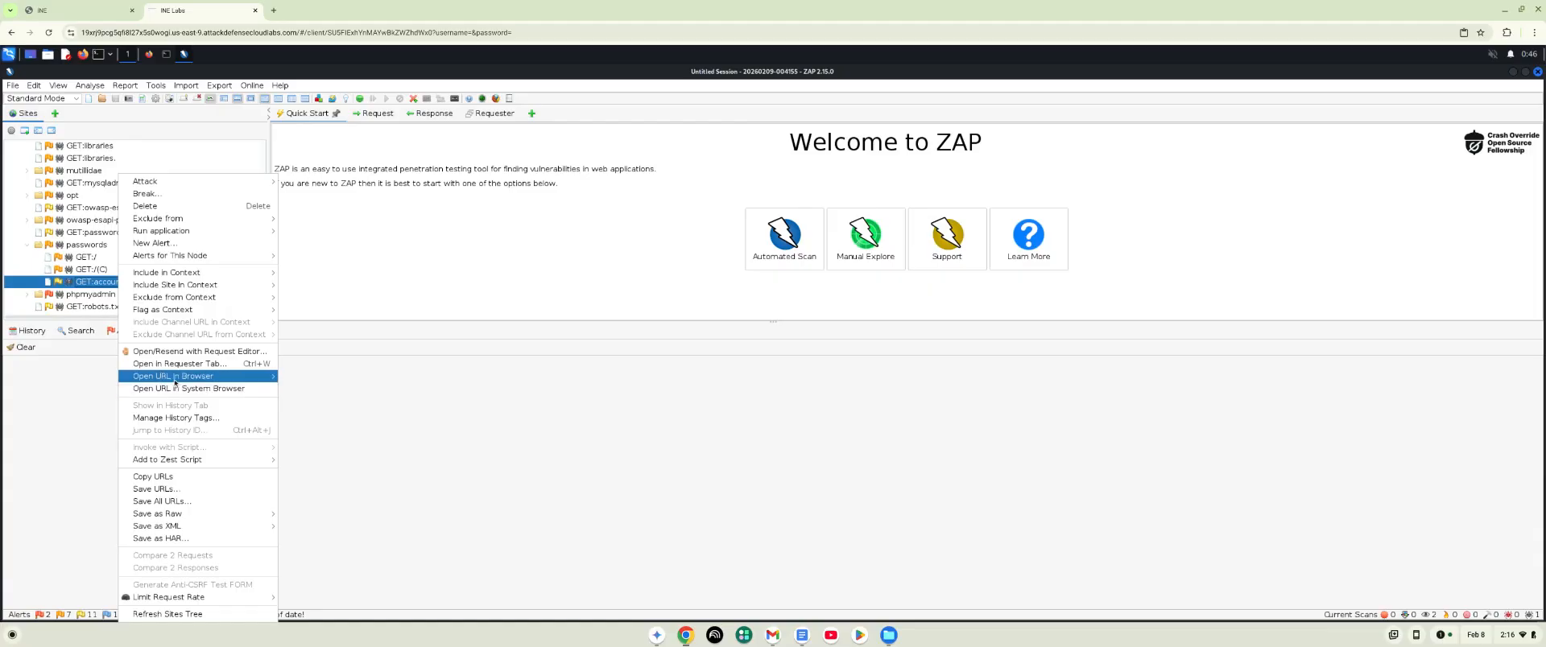
{"action": "mouse_move", "coordinate": [186, 379]}
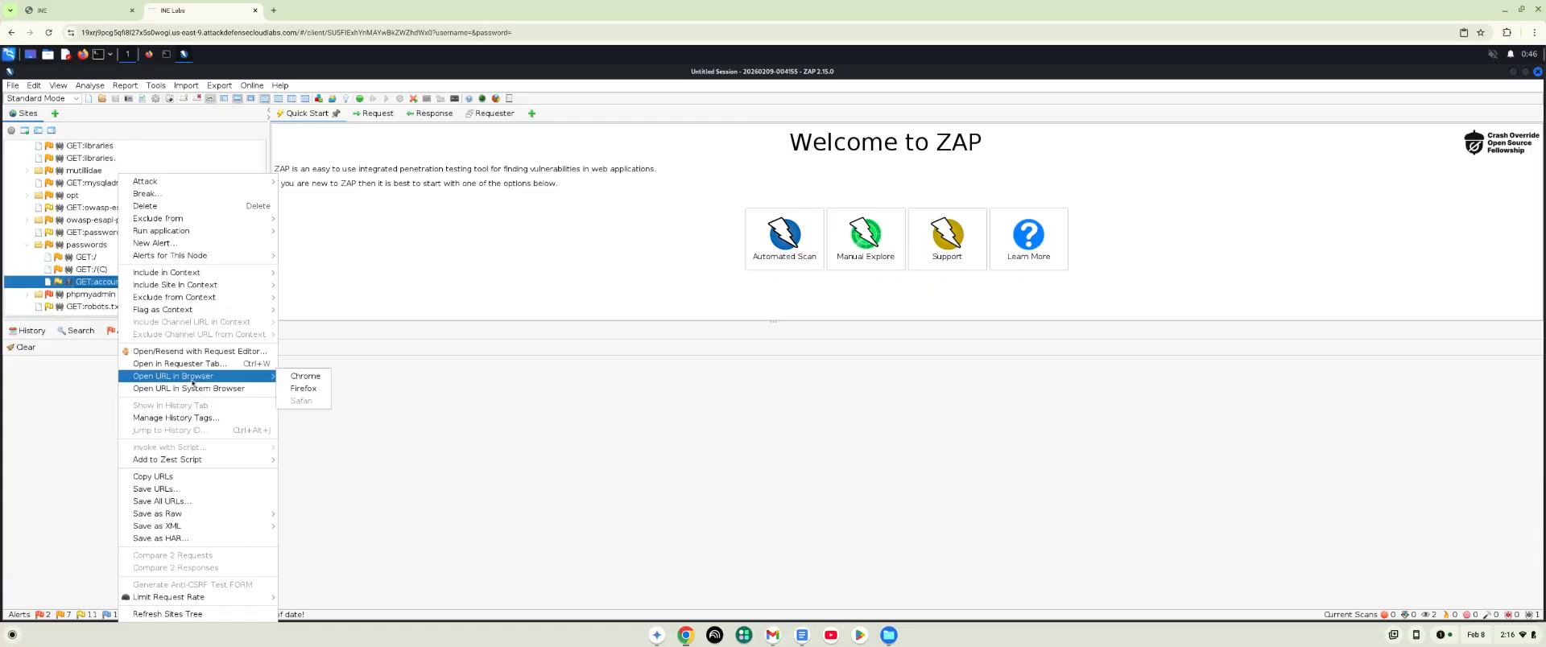
{"action": "left_click", "coordinate": [297, 390]}
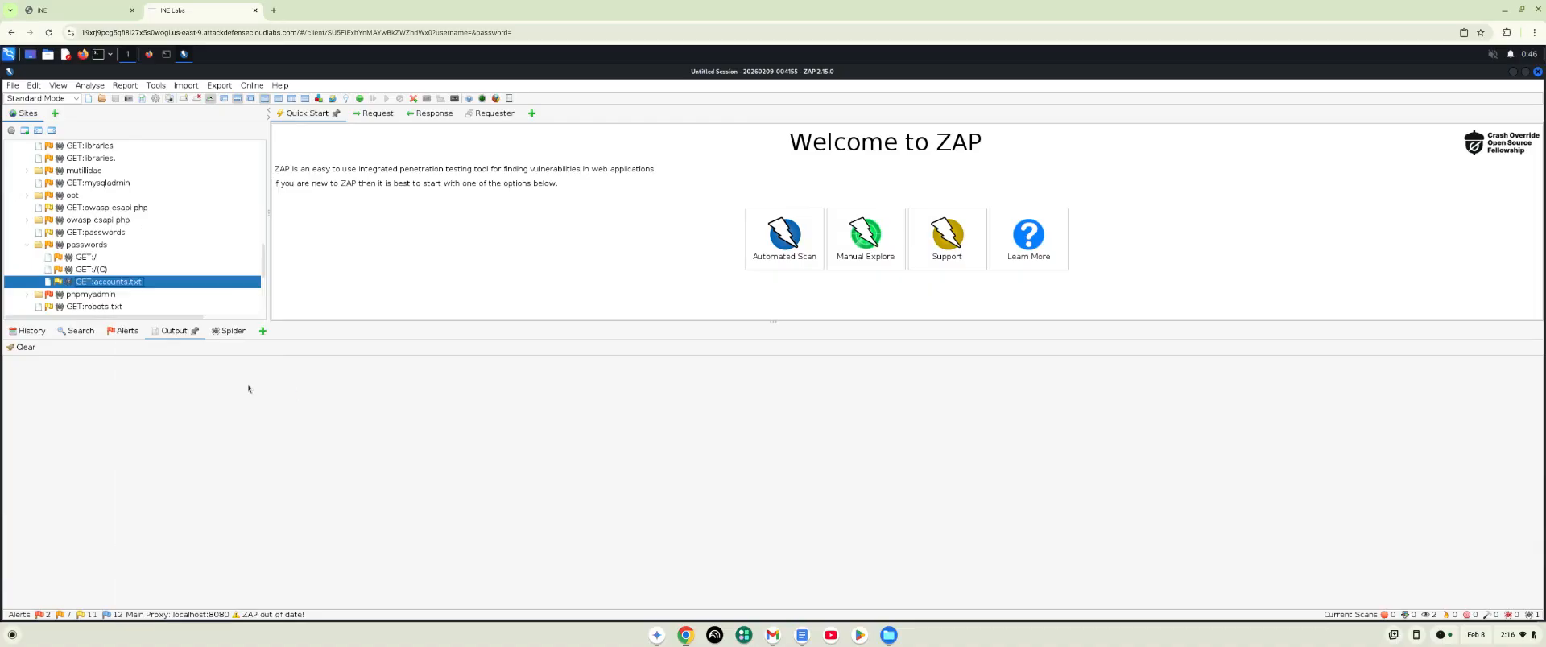
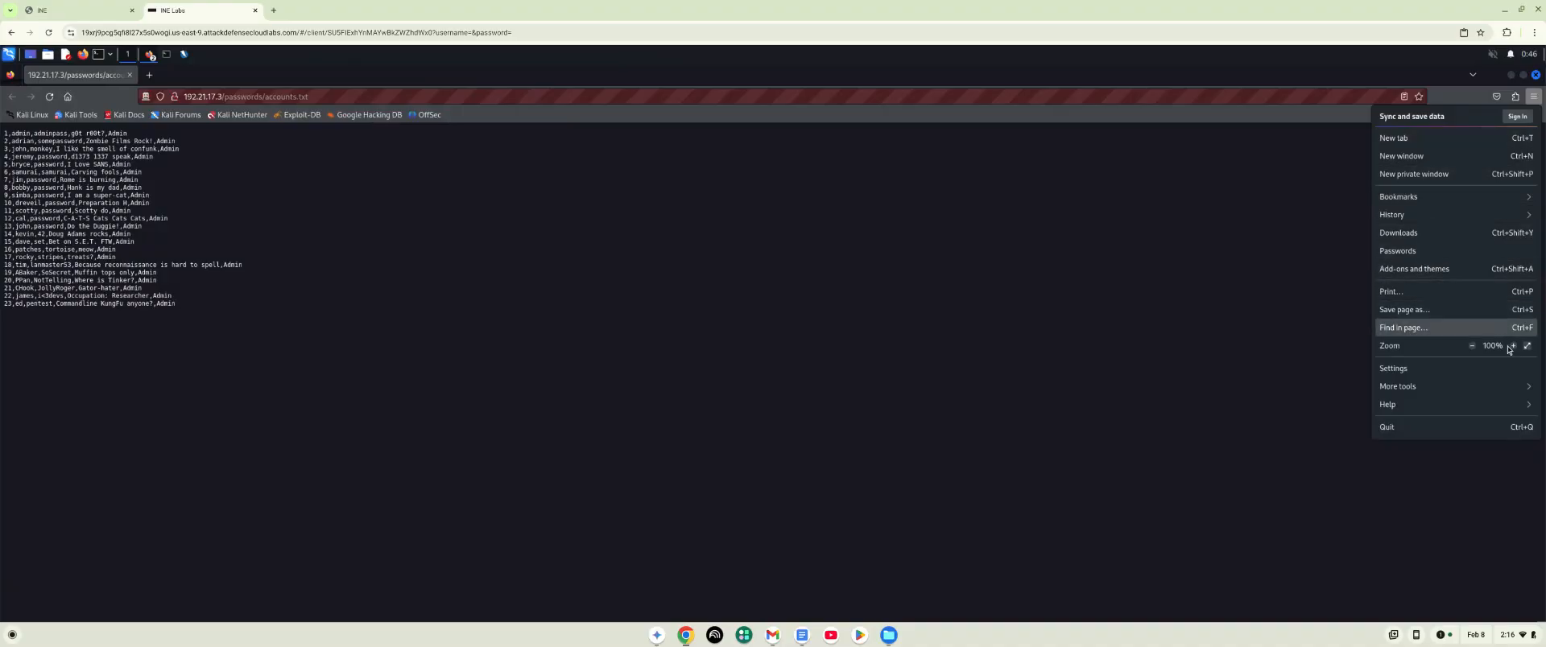
- Enlarge the accounts.txt page to 200% zoom to read the listed account entries
{"action": "left_click", "coordinate": [1514, 346]}
{"action": "left_click", "coordinate": [1514, 347]}
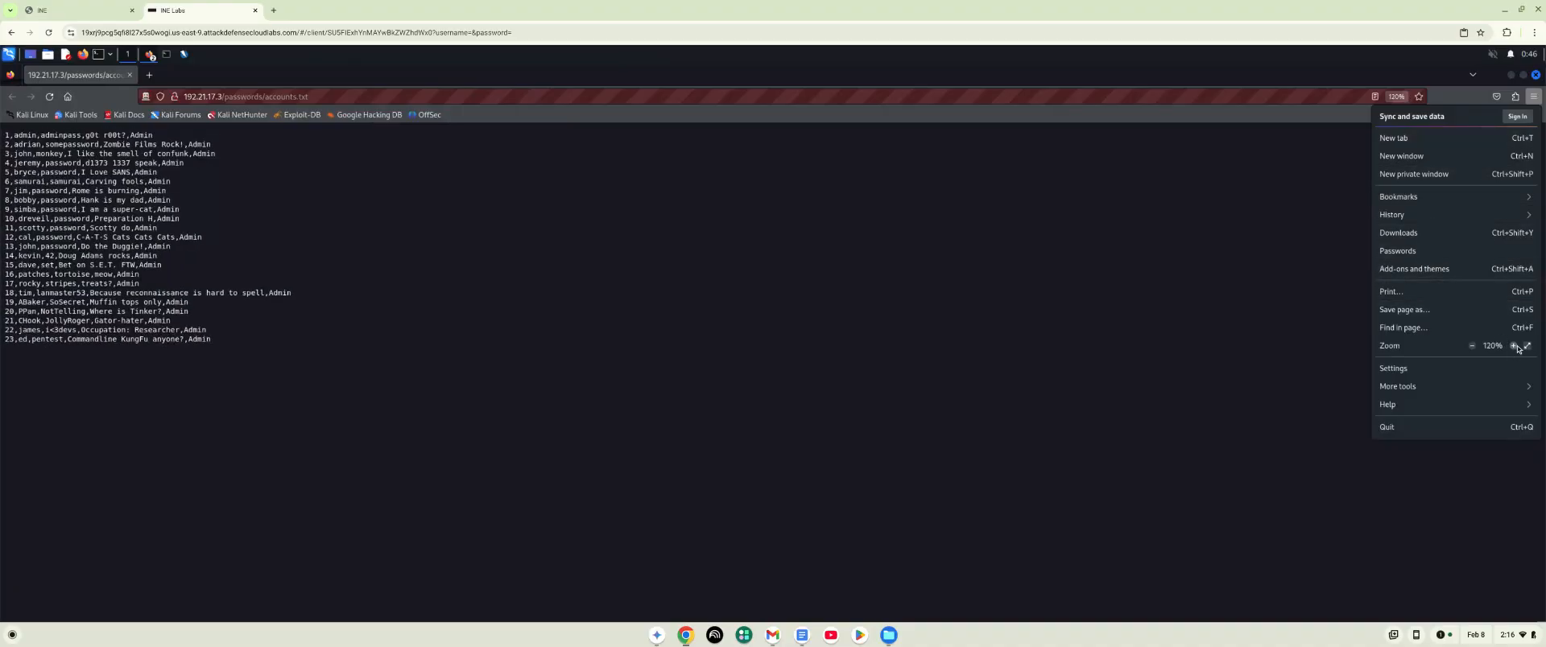
{"action": "left_click", "coordinate": [1514, 347]}
{"action": "left_click", "coordinate": [1513, 347]}
{"action": "left_click", "coordinate": [1514, 347]}
{"action": "left_click", "coordinate": [1514, 346]}
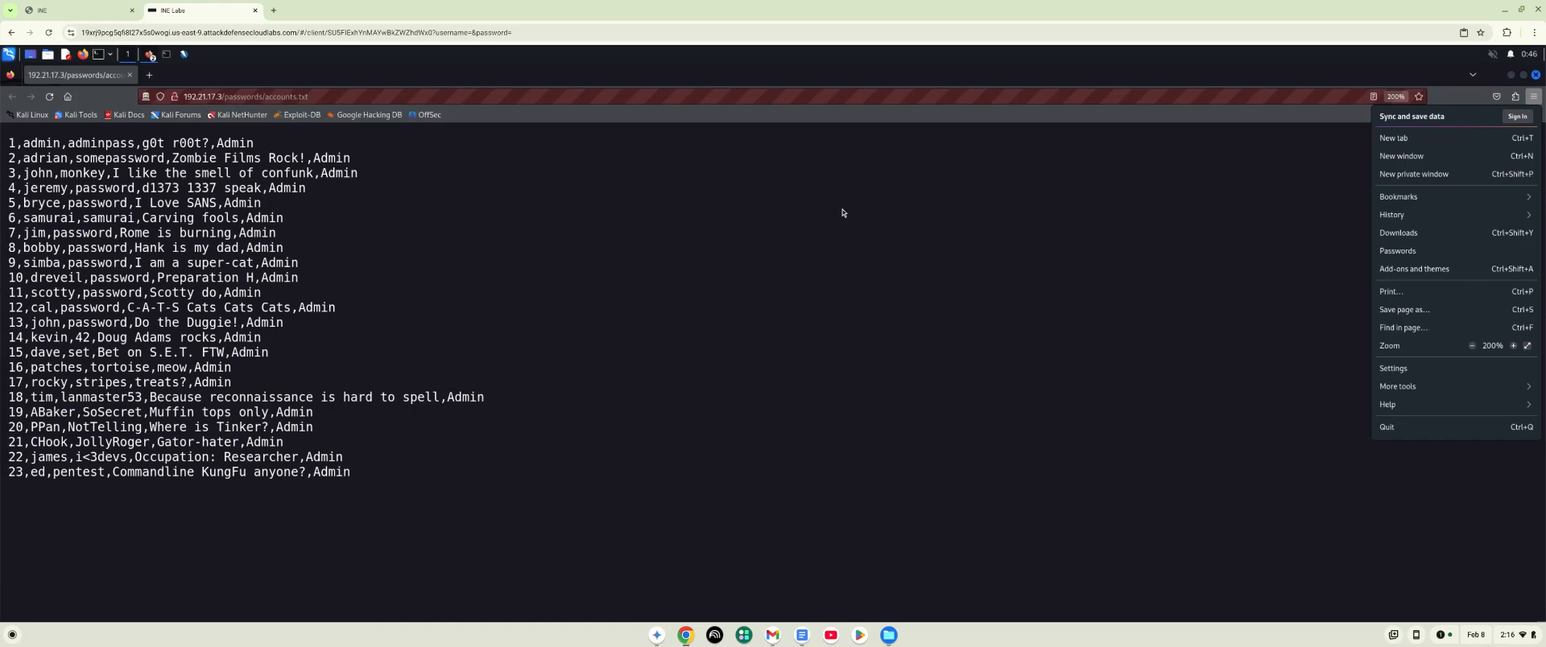
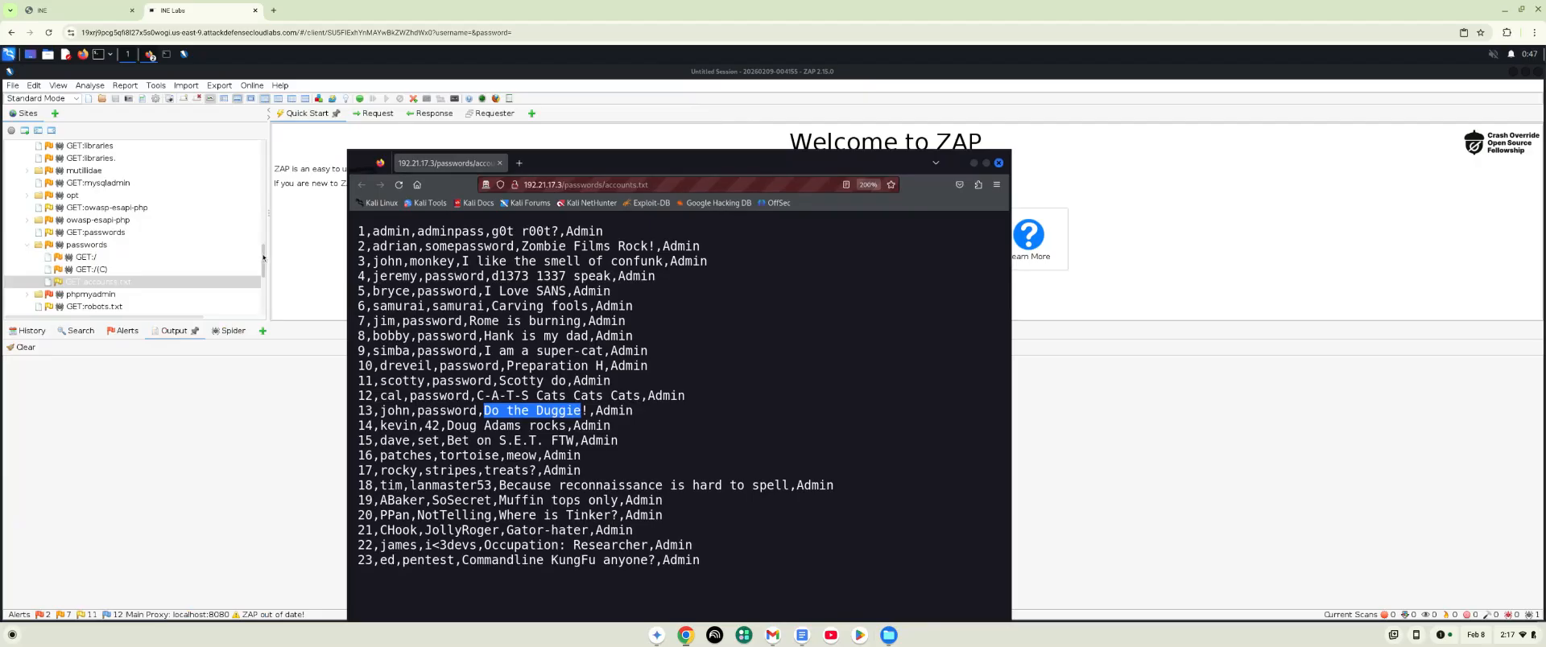
- Return to the ZAP site tree and expand the phpmyadmin folder to examine its entries, collapsing it again when done
{"action": "left_click_drag", "start_coordinate": [265, 256], "coordinate": [266, 259]}
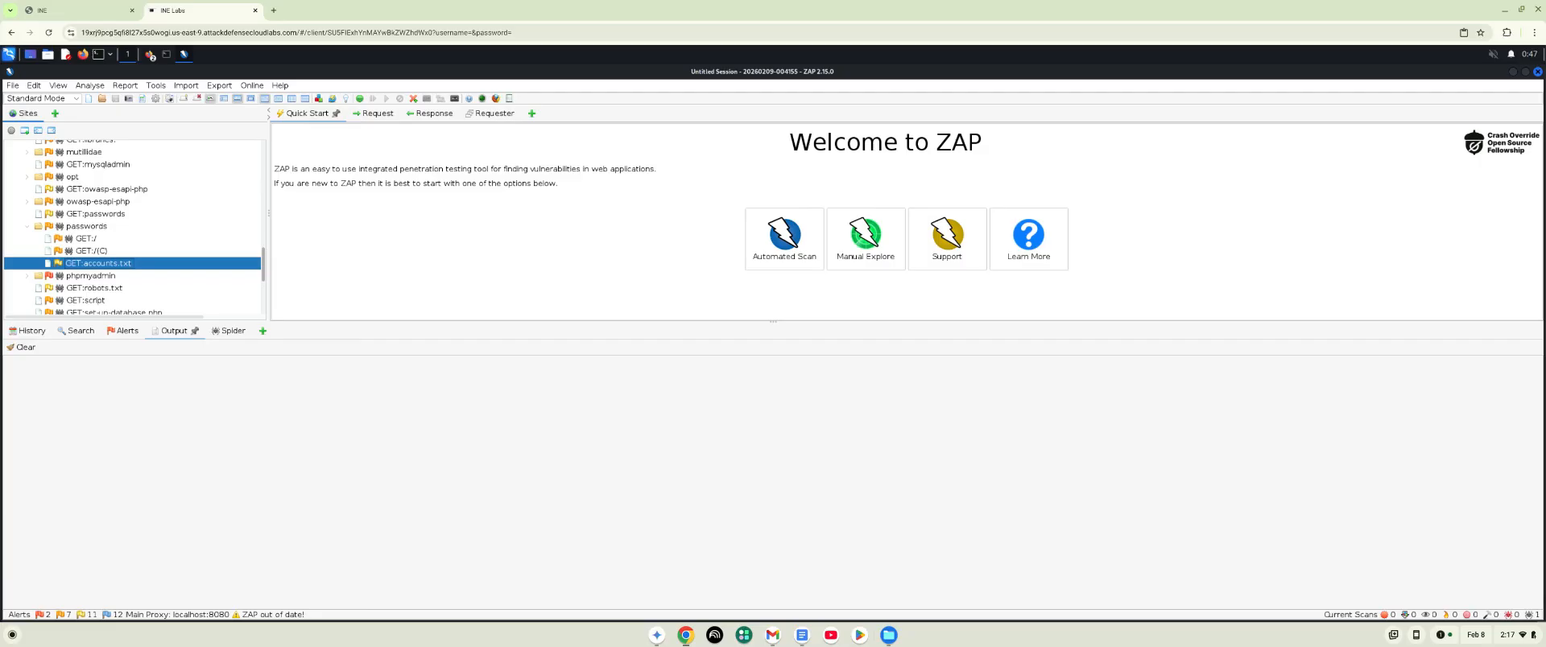
{"action": "left_click_drag", "start_coordinate": [264, 261], "coordinate": [263, 261]}
{"action": "scroll", "coordinate": [205, 284], "scroll_direction": "down", "scroll_amount": 1}
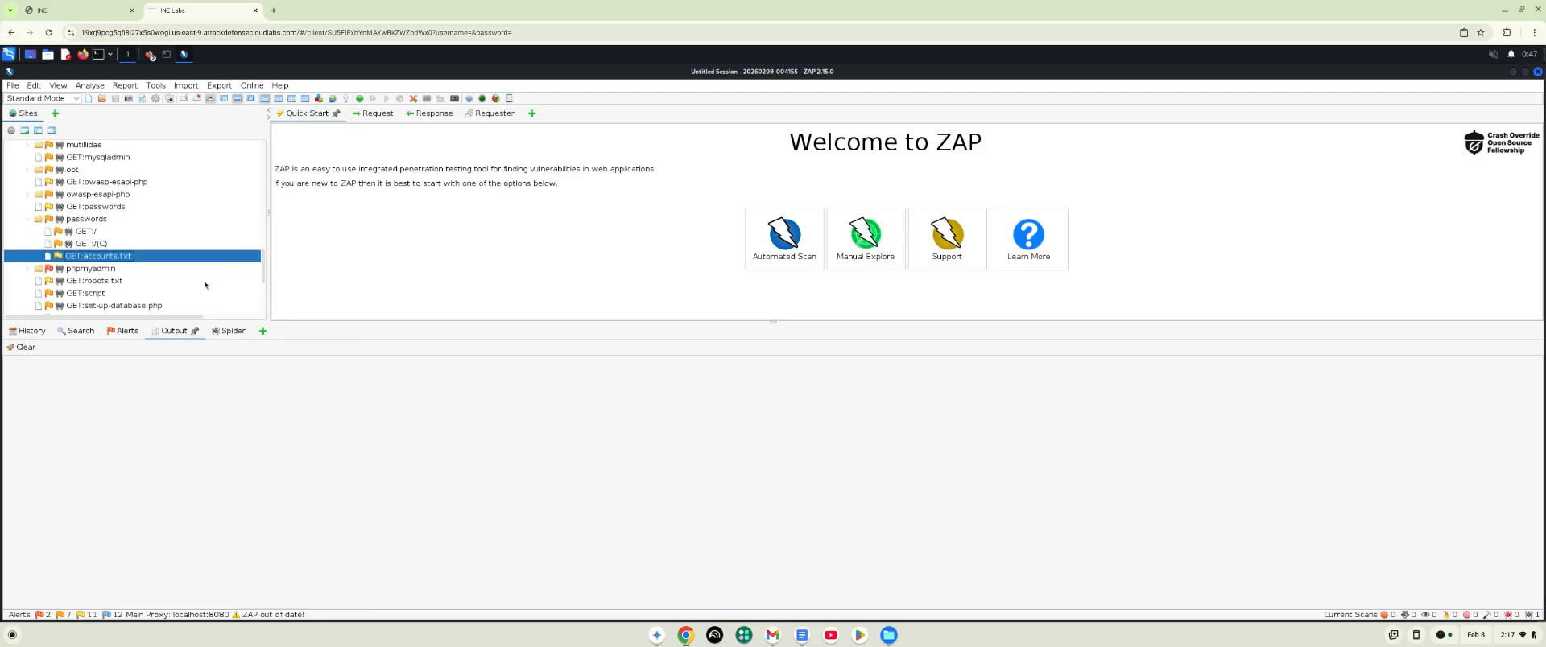
{"action": "double_click", "coordinate": [83, 271]}
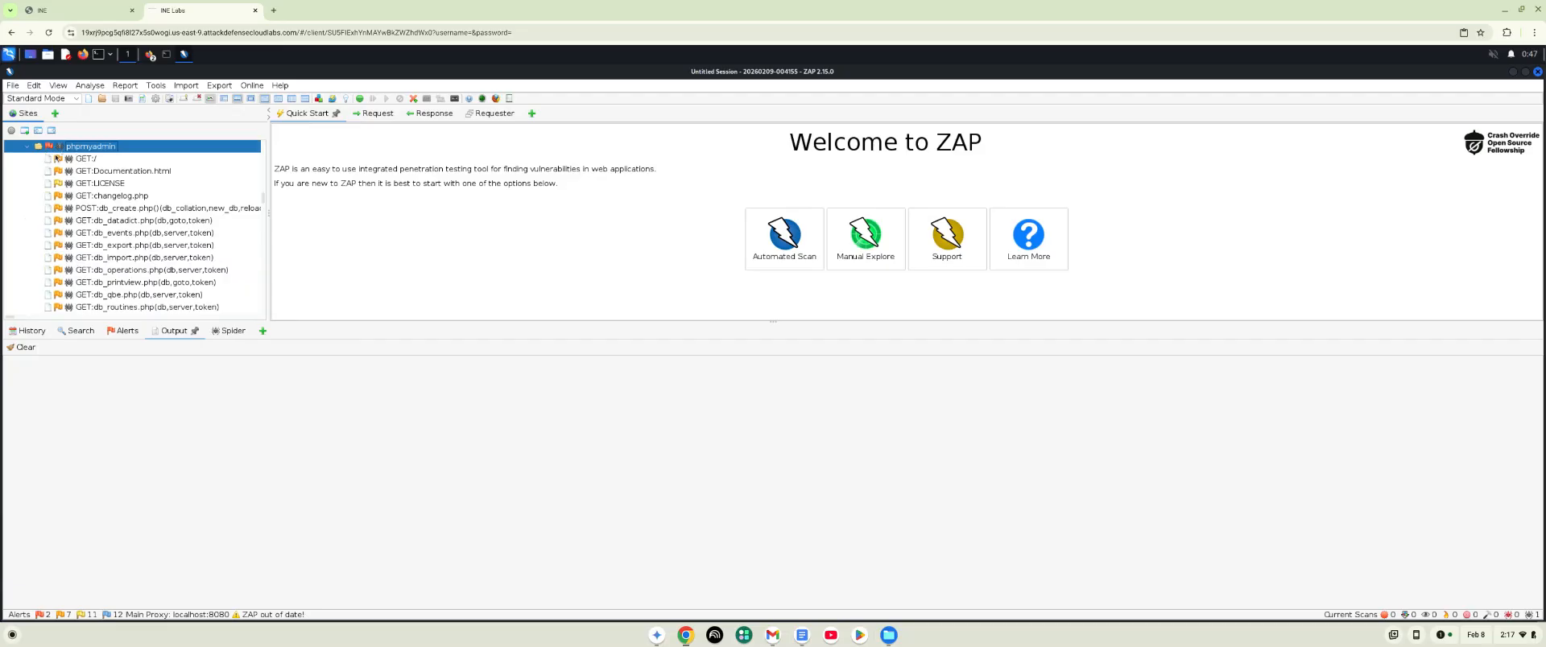
{"action": "left_click", "coordinate": [26, 148]}
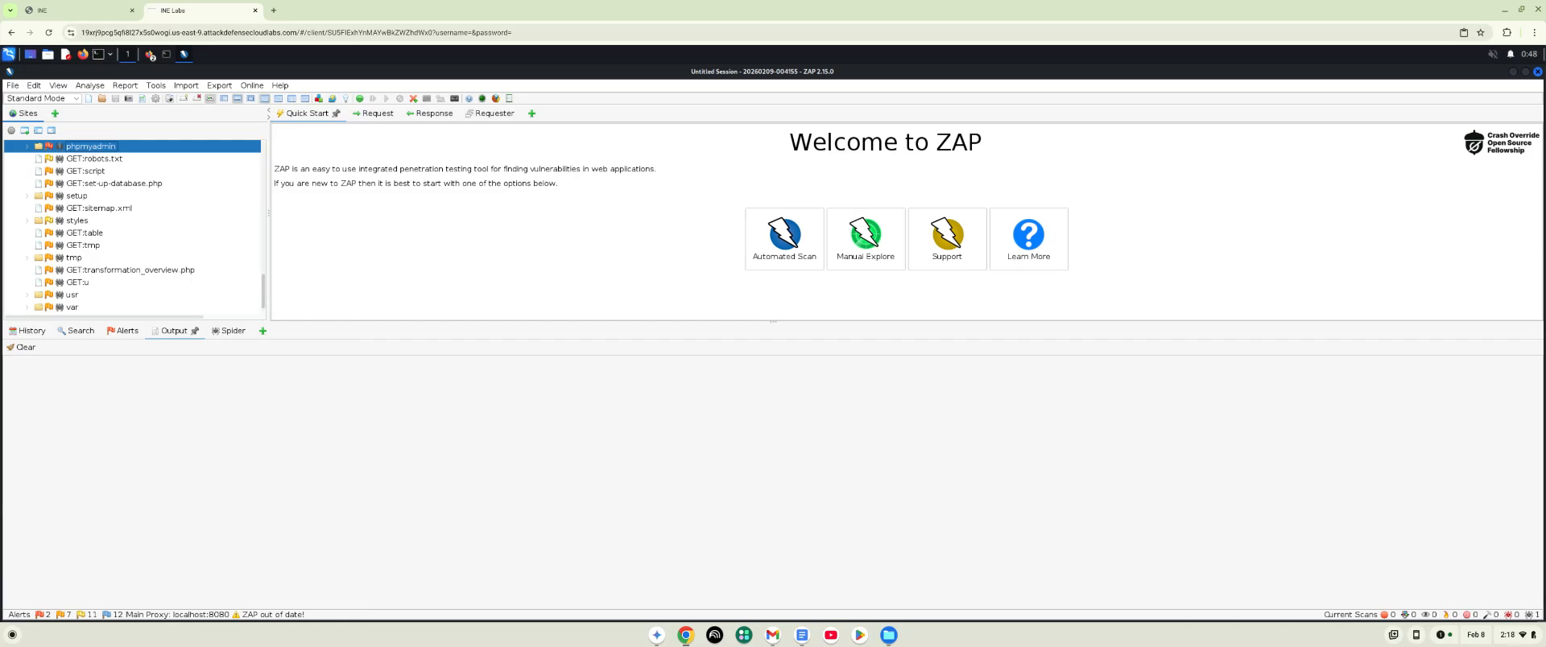
{"action": "scroll", "coordinate": [264, 290], "scroll_direction": "up", "scroll_amount": 5}
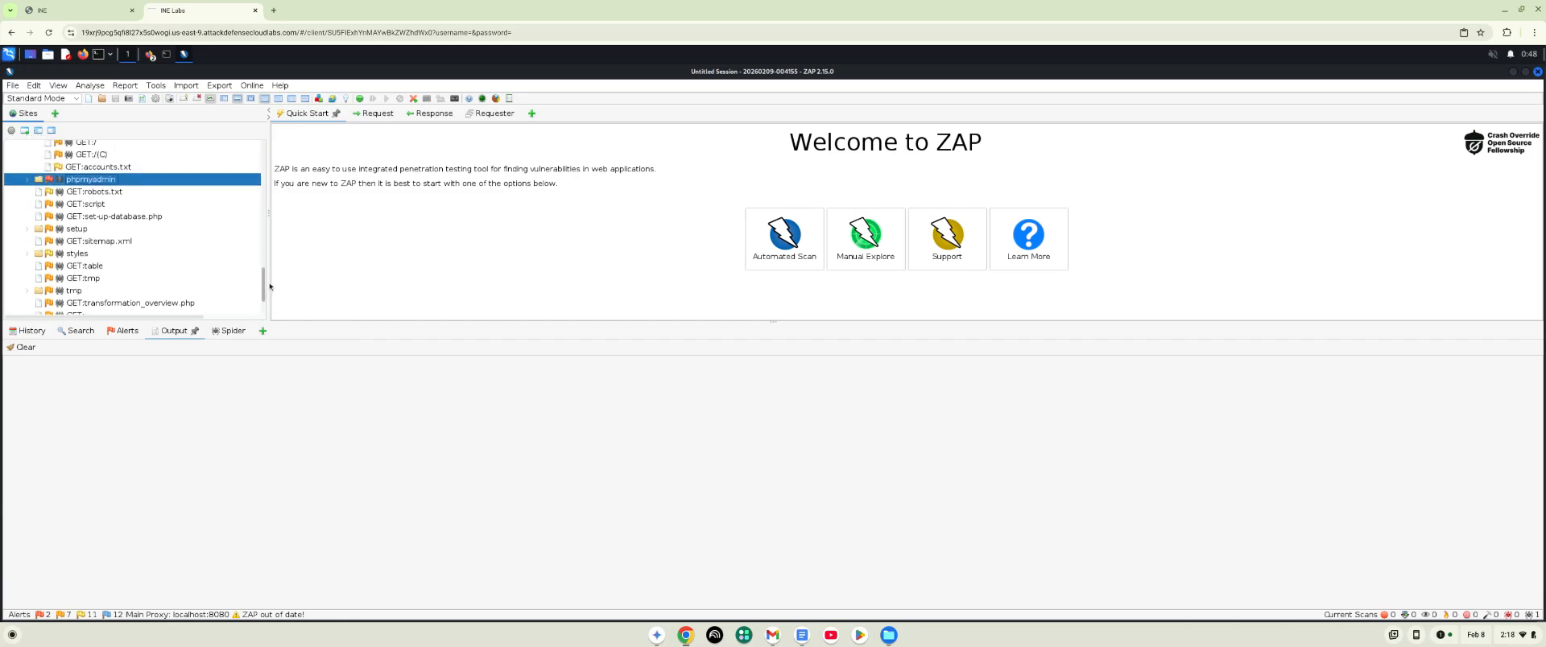
{"action": "left_click_drag", "start_coordinate": [286, 224], "coordinate": [263, 154]}
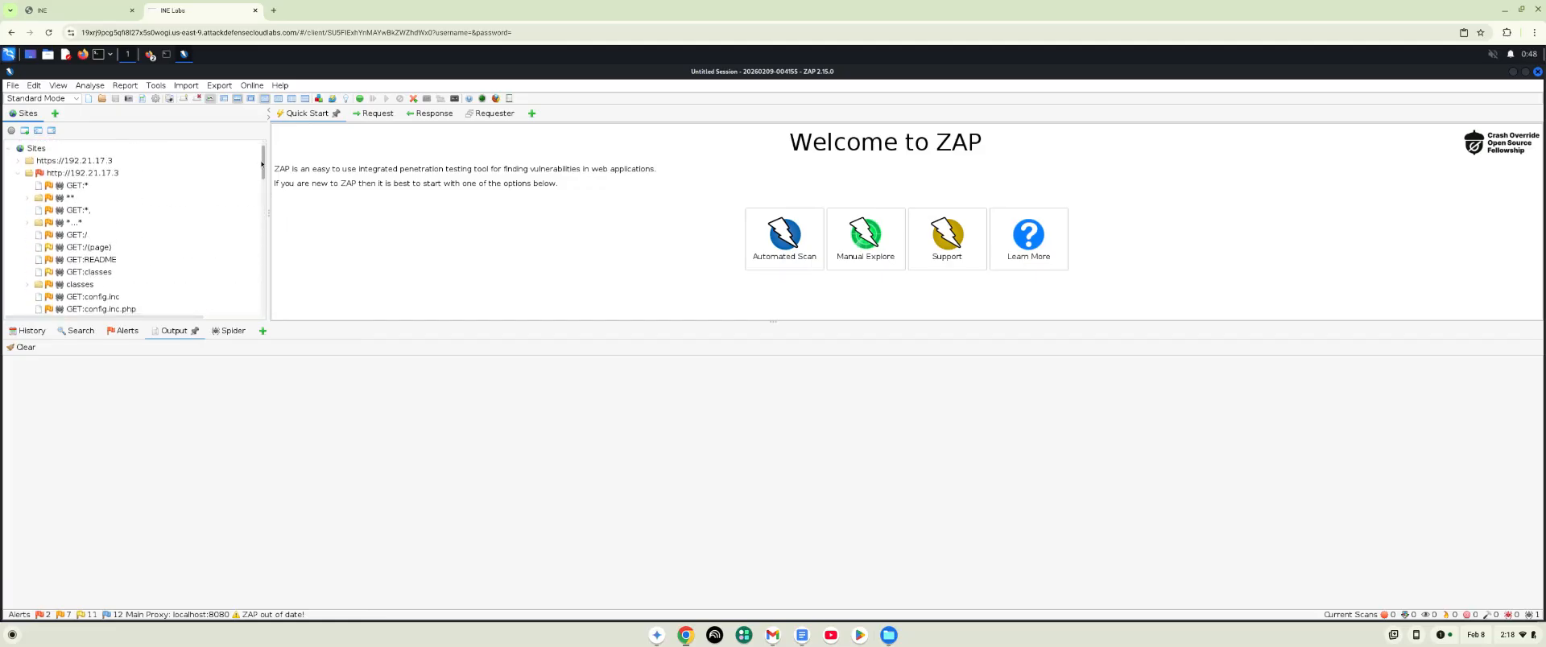
{"action": "scroll", "coordinate": [74, 230], "scroll_direction": "down", "scroll_amount": 1}
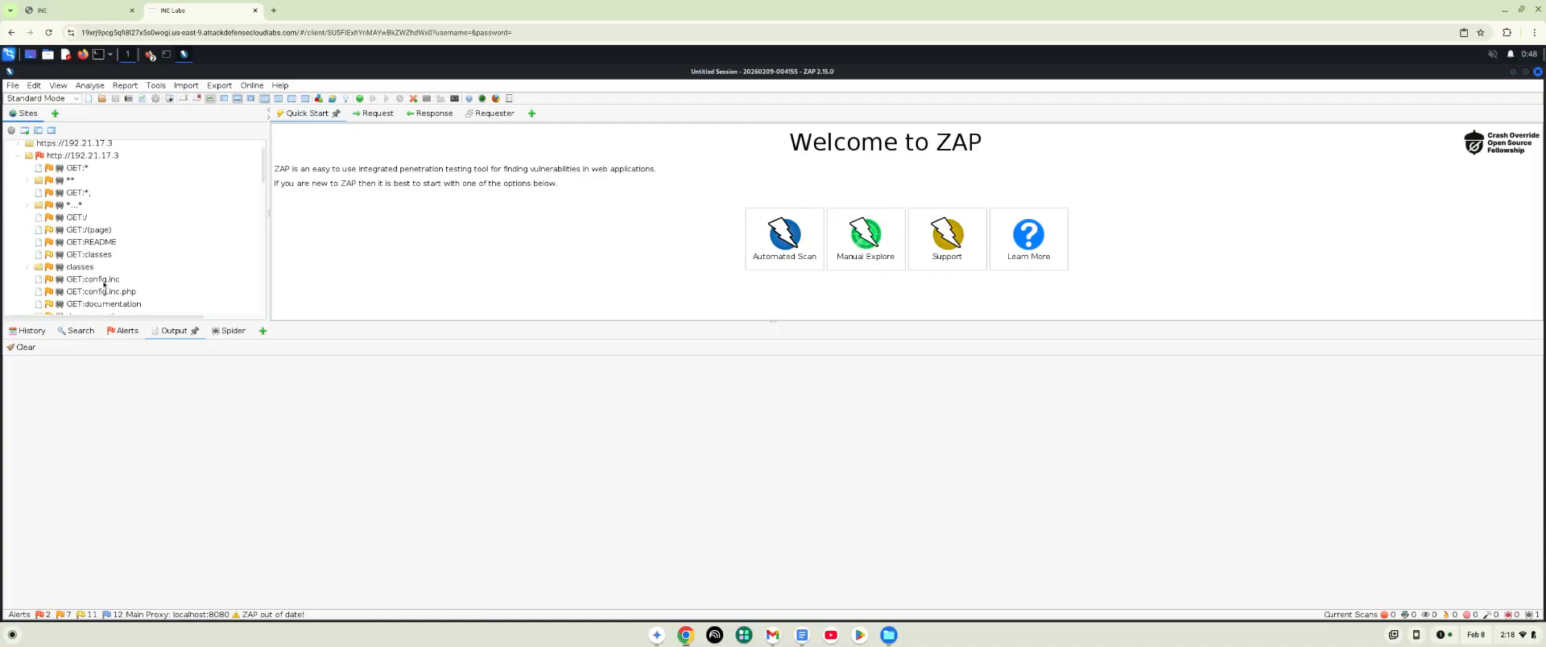
{"action": "left_click", "coordinate": [104, 283]}
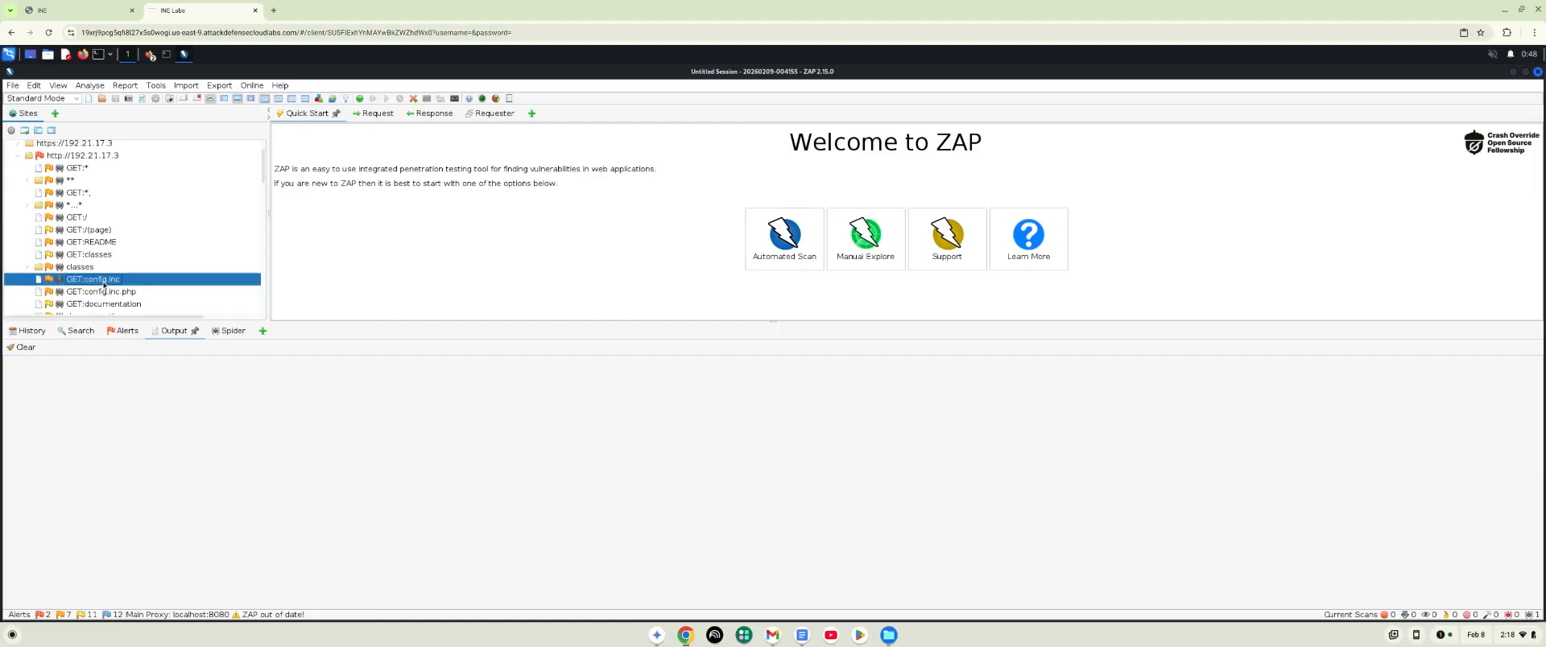
{"action": "right_click", "coordinate": [156, 282]}
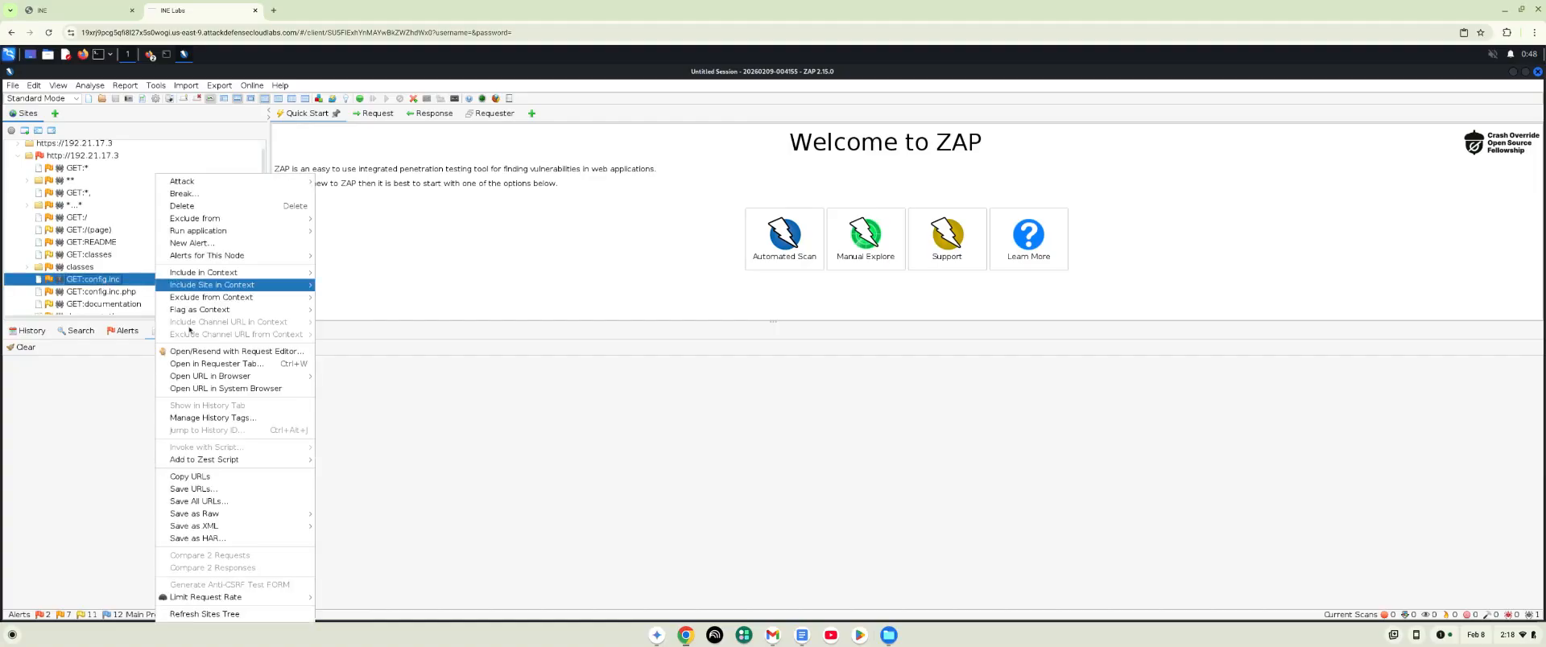
{"action": "mouse_move", "coordinate": [238, 376]}
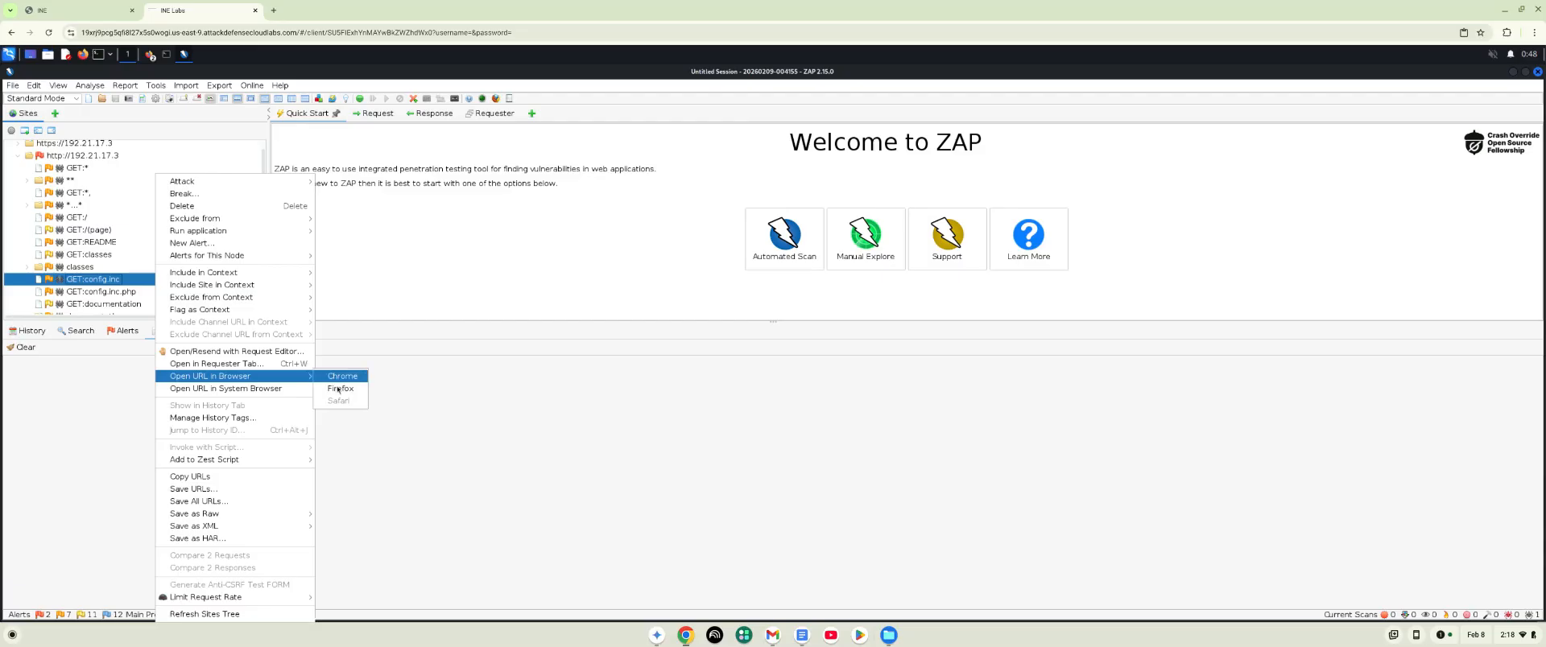
{"action": "left_click", "coordinate": [338, 391]}
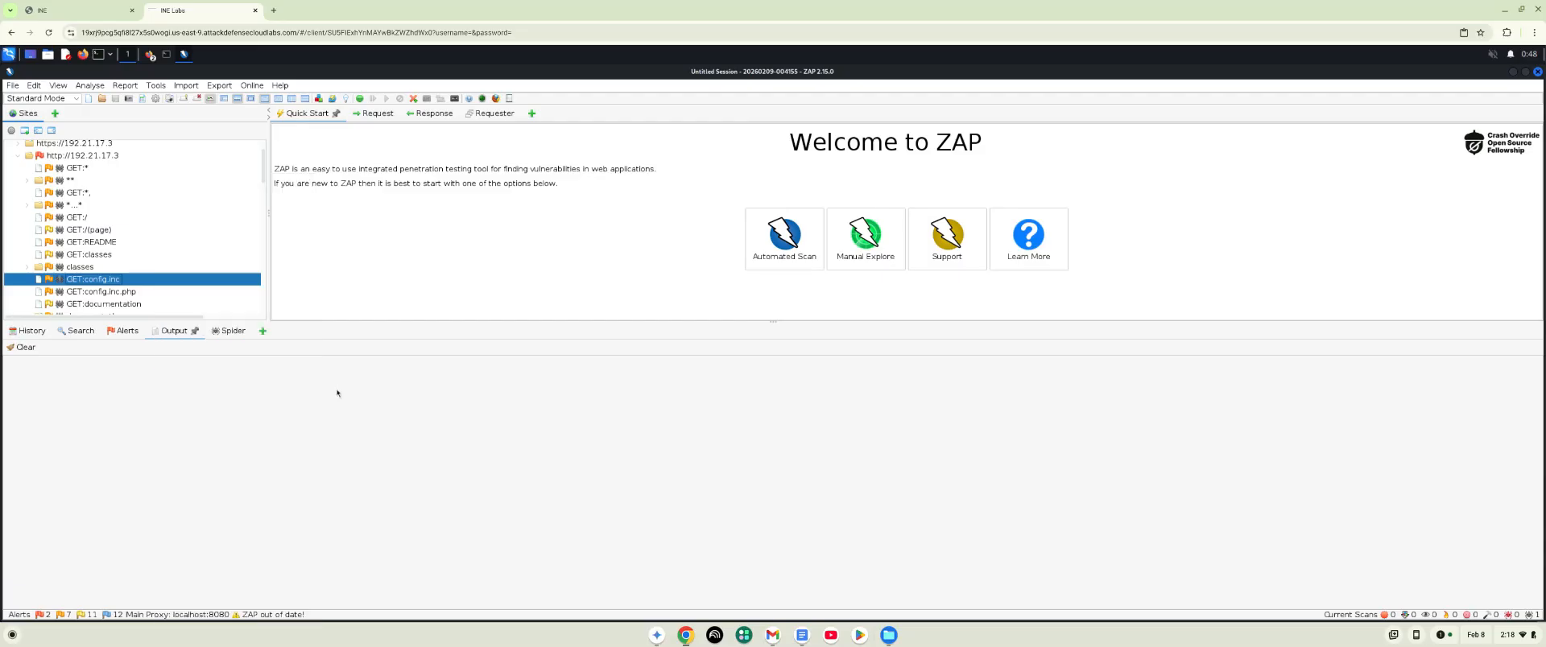
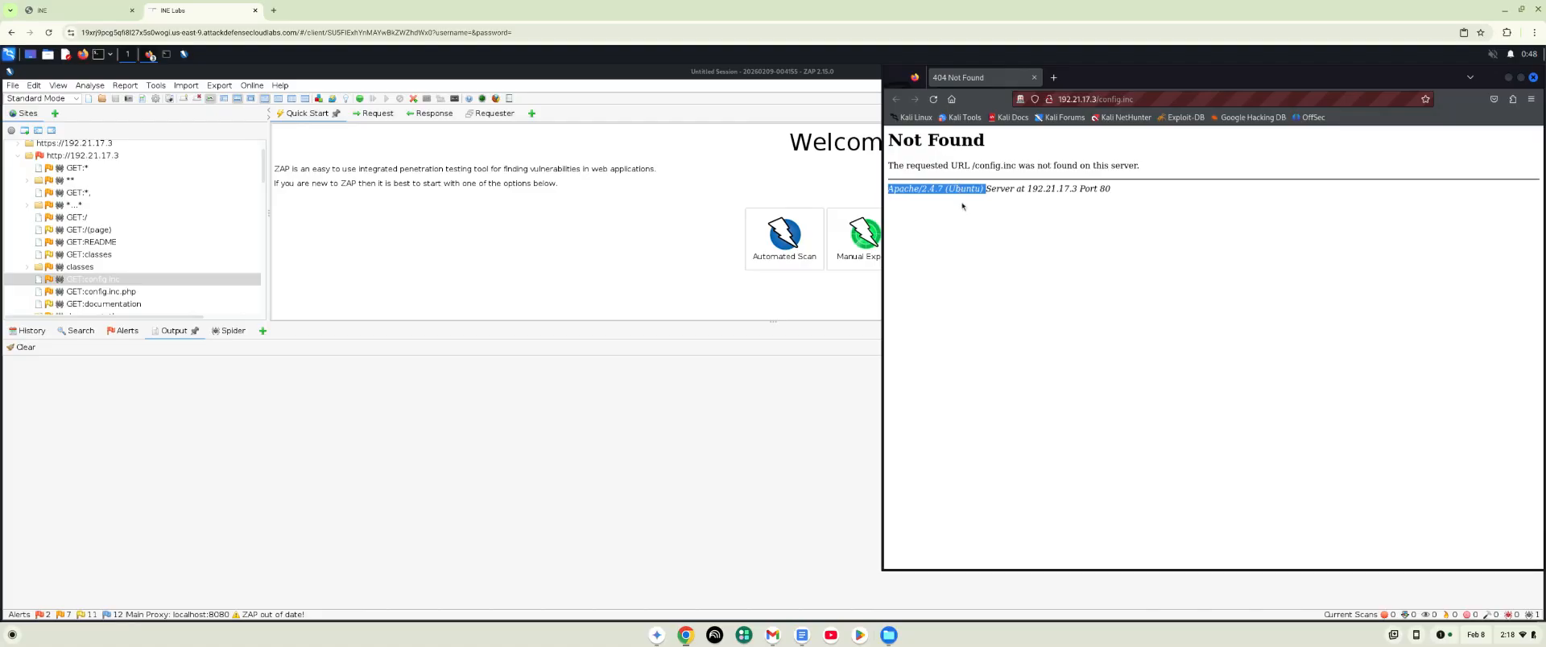
{"action": "scroll", "coordinate": [141, 248], "scroll_direction": "down", "scroll_amount": 1}
{"action": "left_click", "coordinate": [141, 244]}
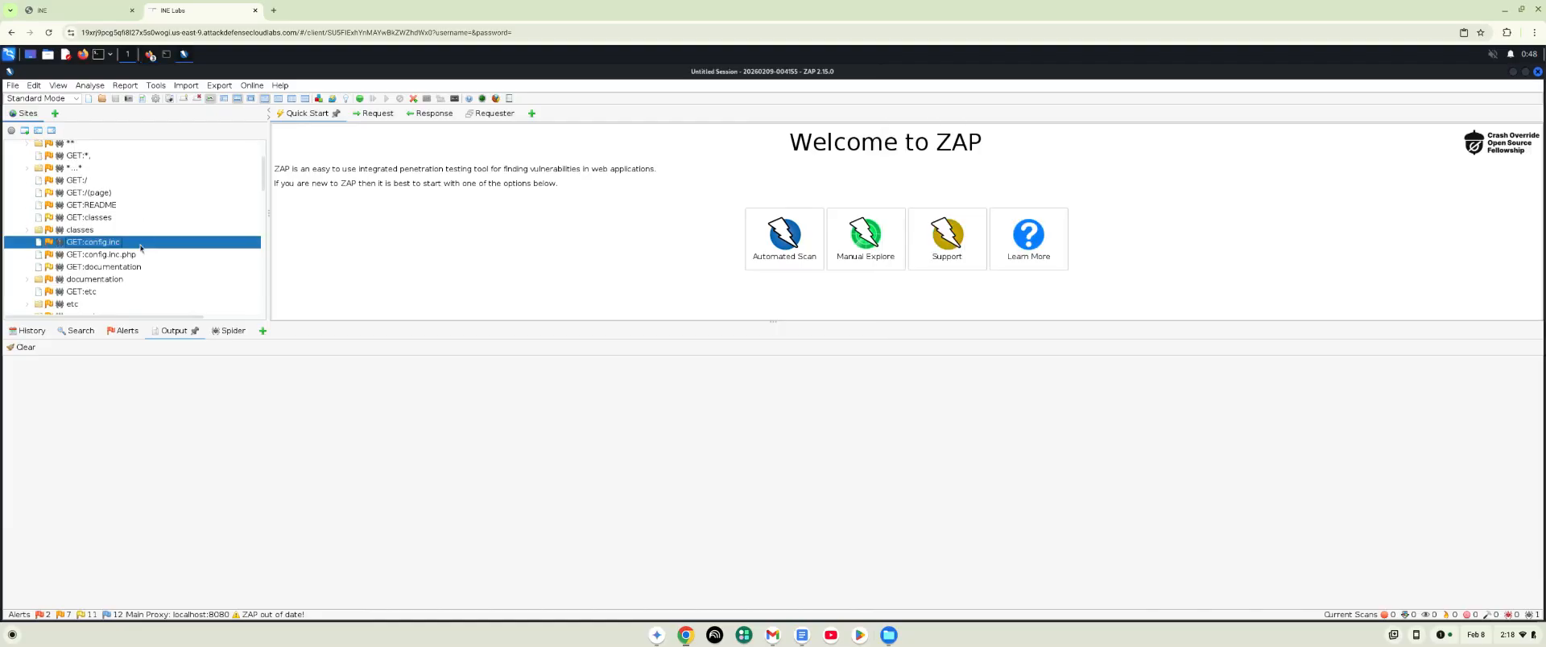
{"action": "scroll", "coordinate": [141, 248], "scroll_direction": "down", "scroll_amount": 1}
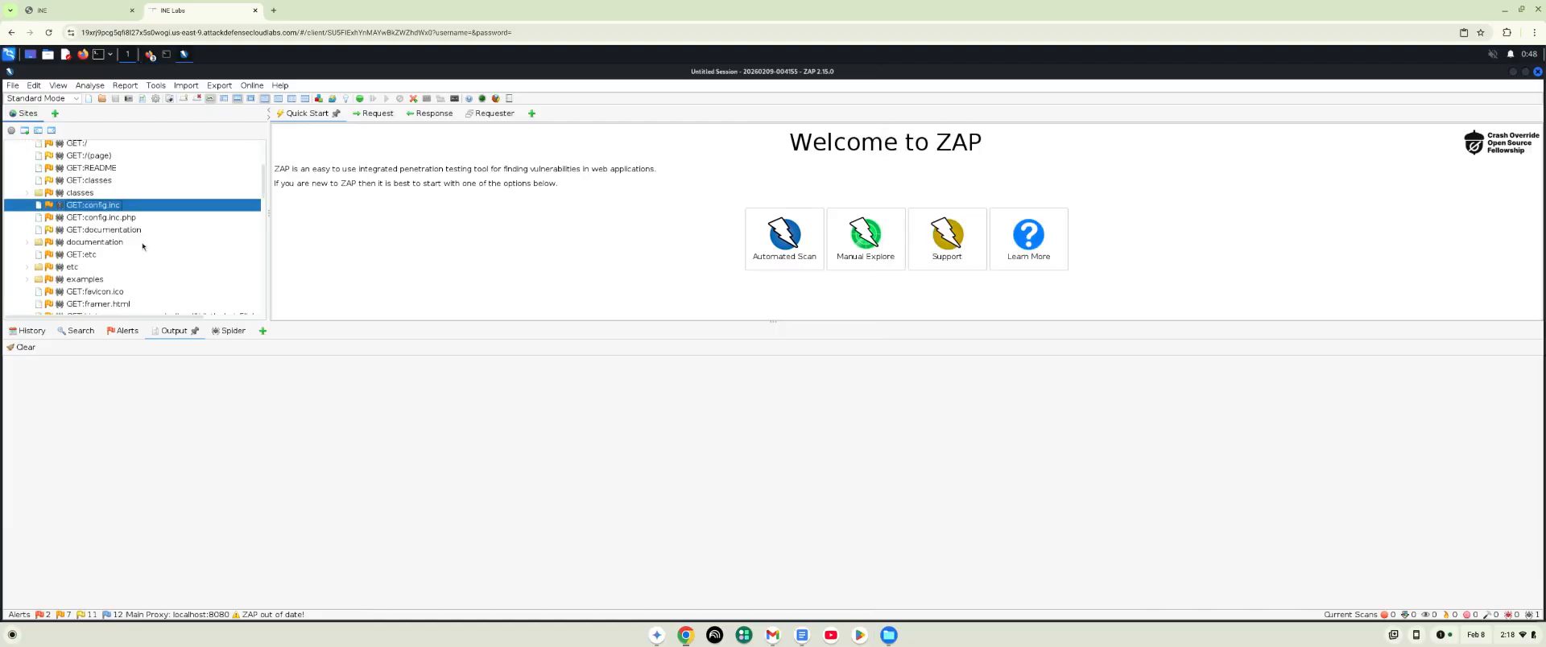
{"action": "scroll", "coordinate": [142, 245], "scroll_direction": "down", "scroll_amount": 3}
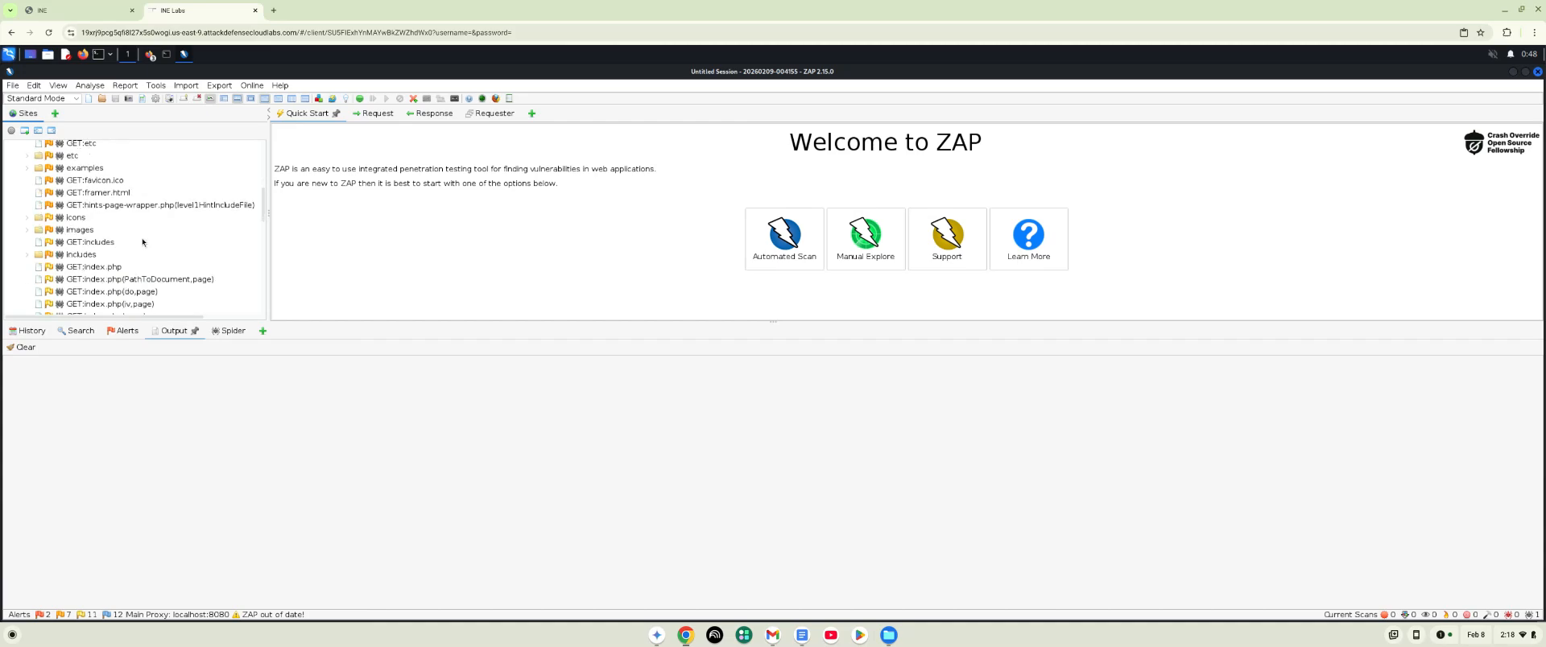
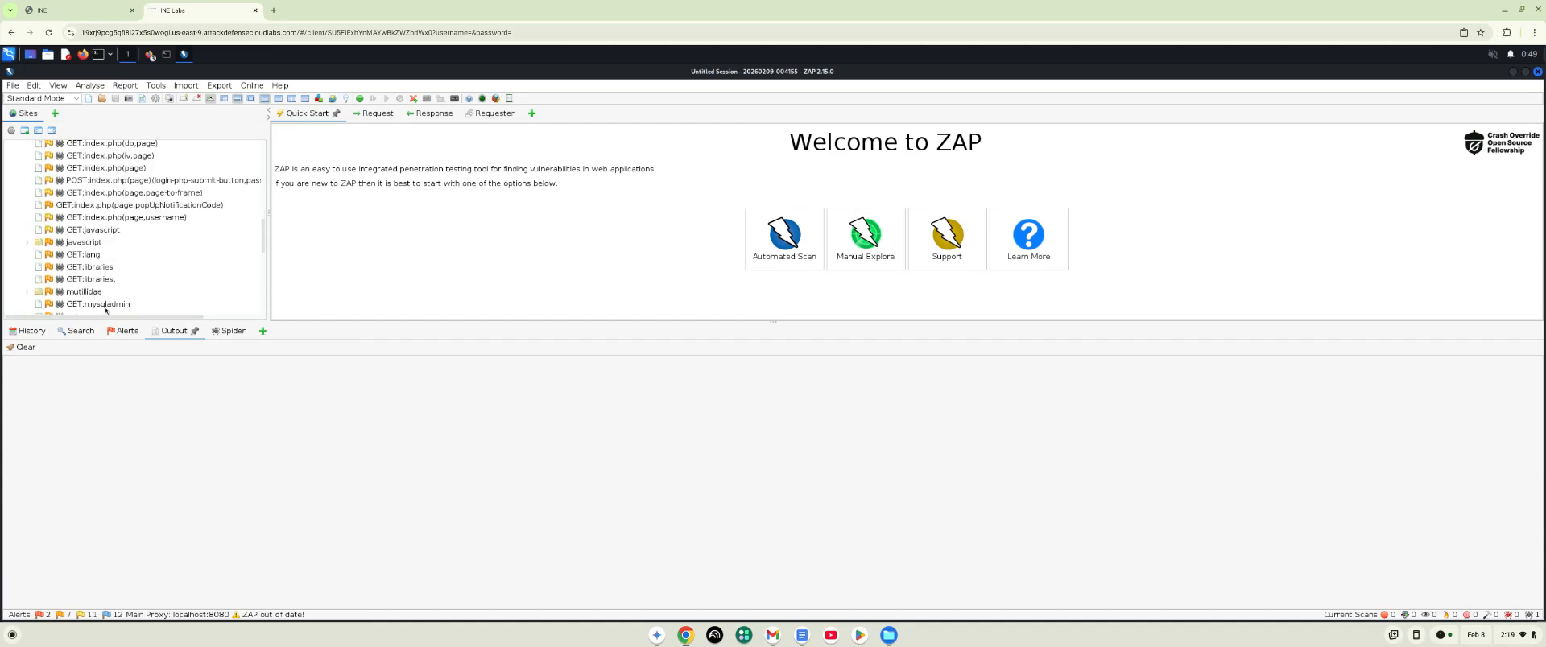
- Select the GET:mysqladmin entry in the target's site tree
{"action": "left_click", "coordinate": [106, 306]}
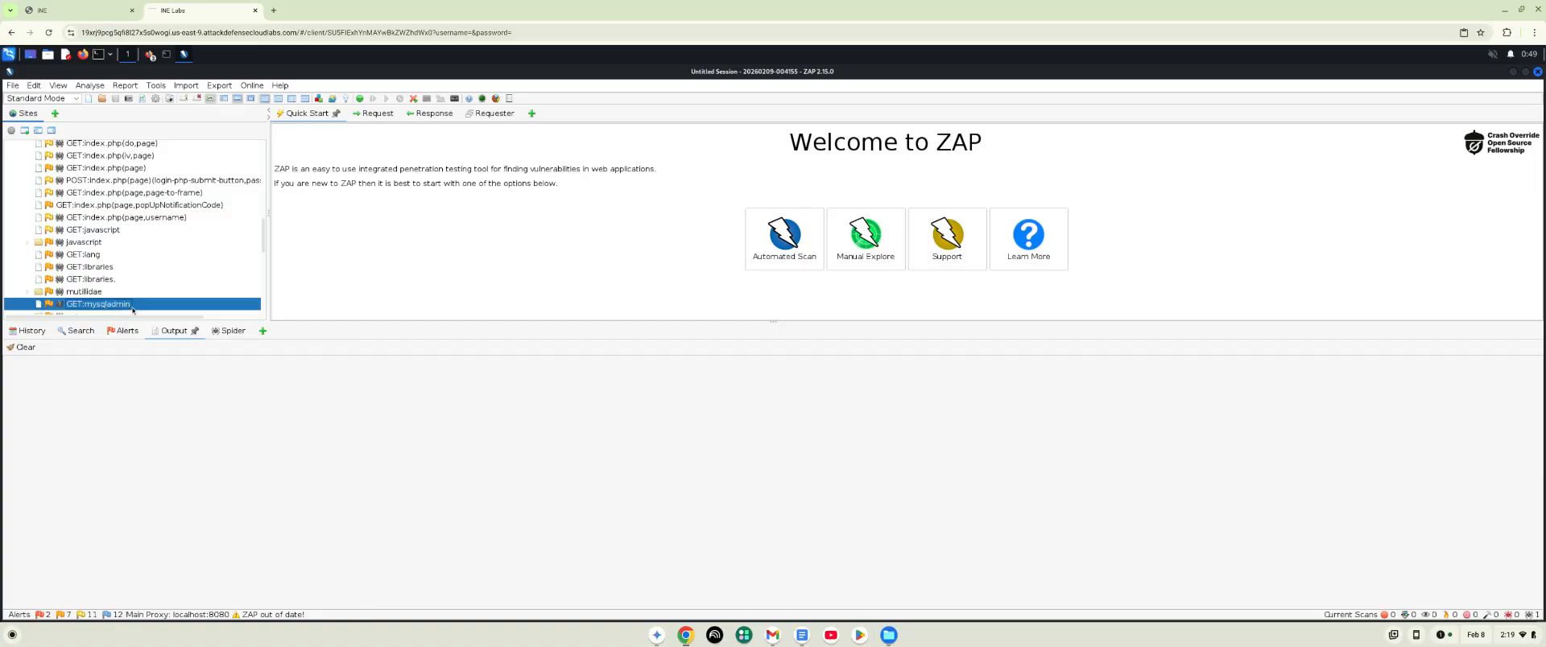